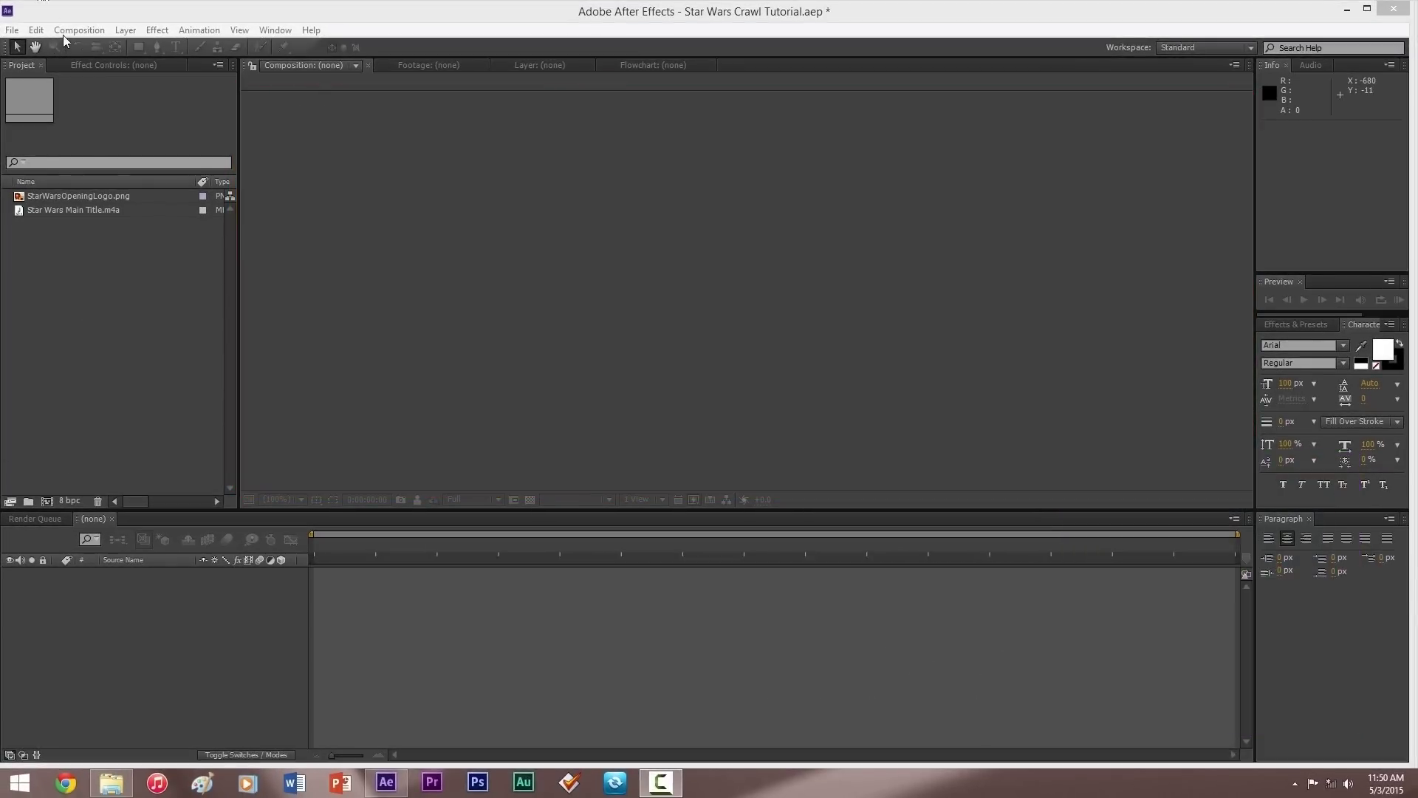
Create a 4096 × 1743 px composition at 24 fps with a duration of 0:00:07:07.
click(64, 31)
click(66, 48)
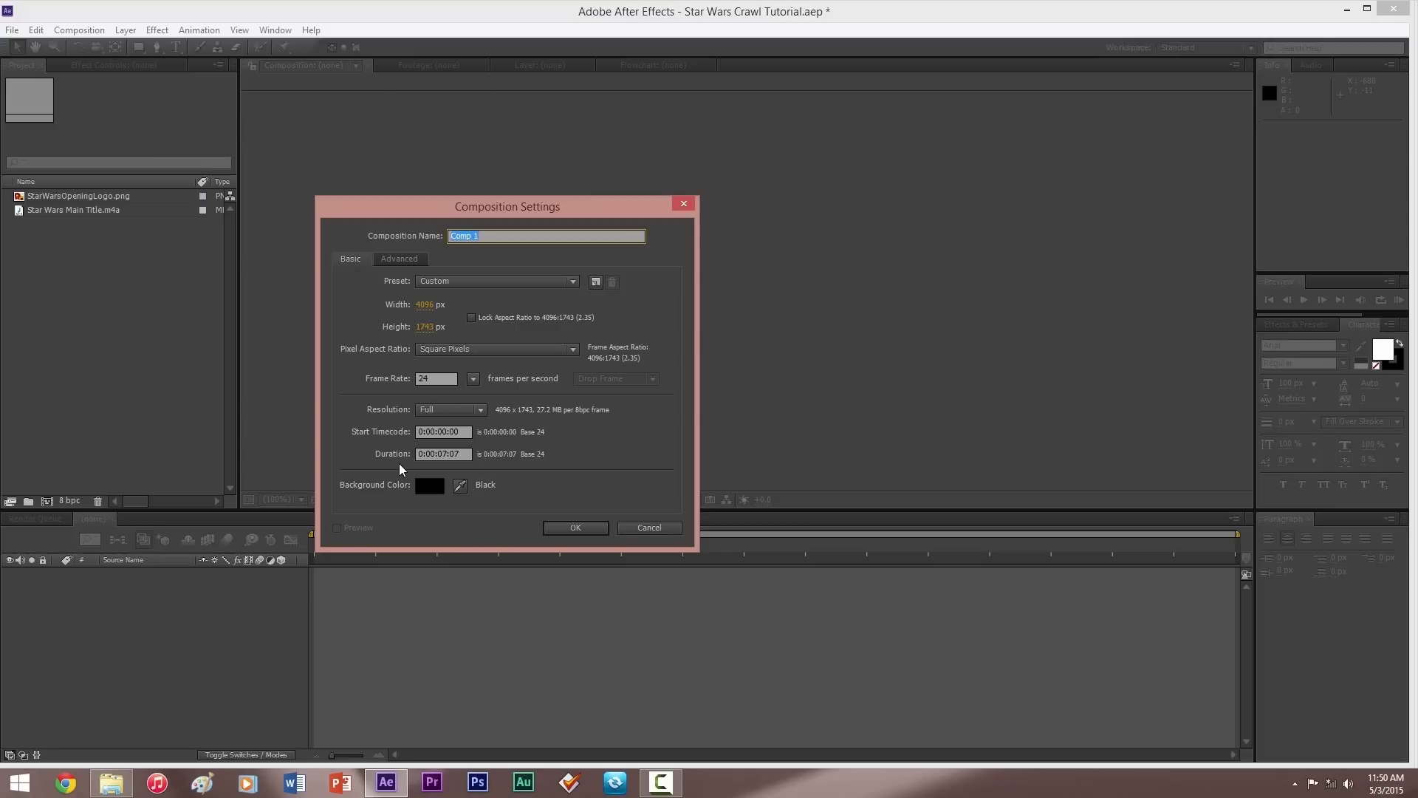
click(571, 533)
Add the text "A long time ago in a galaxy far, far away...." and move it near the middle of the frame.
click(176, 46)
click(380, 269)
text(A long time)
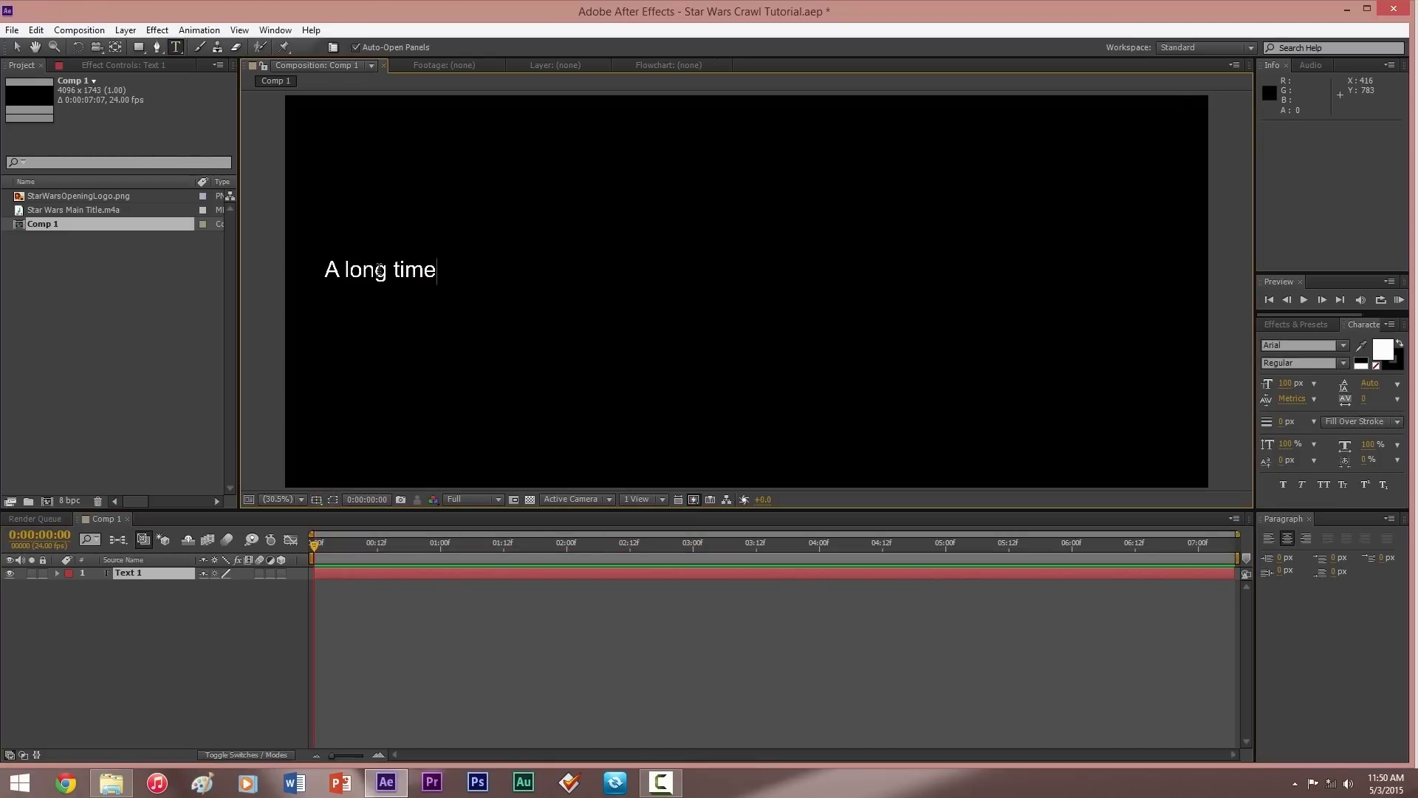
text( ago in a galaxy far, far )
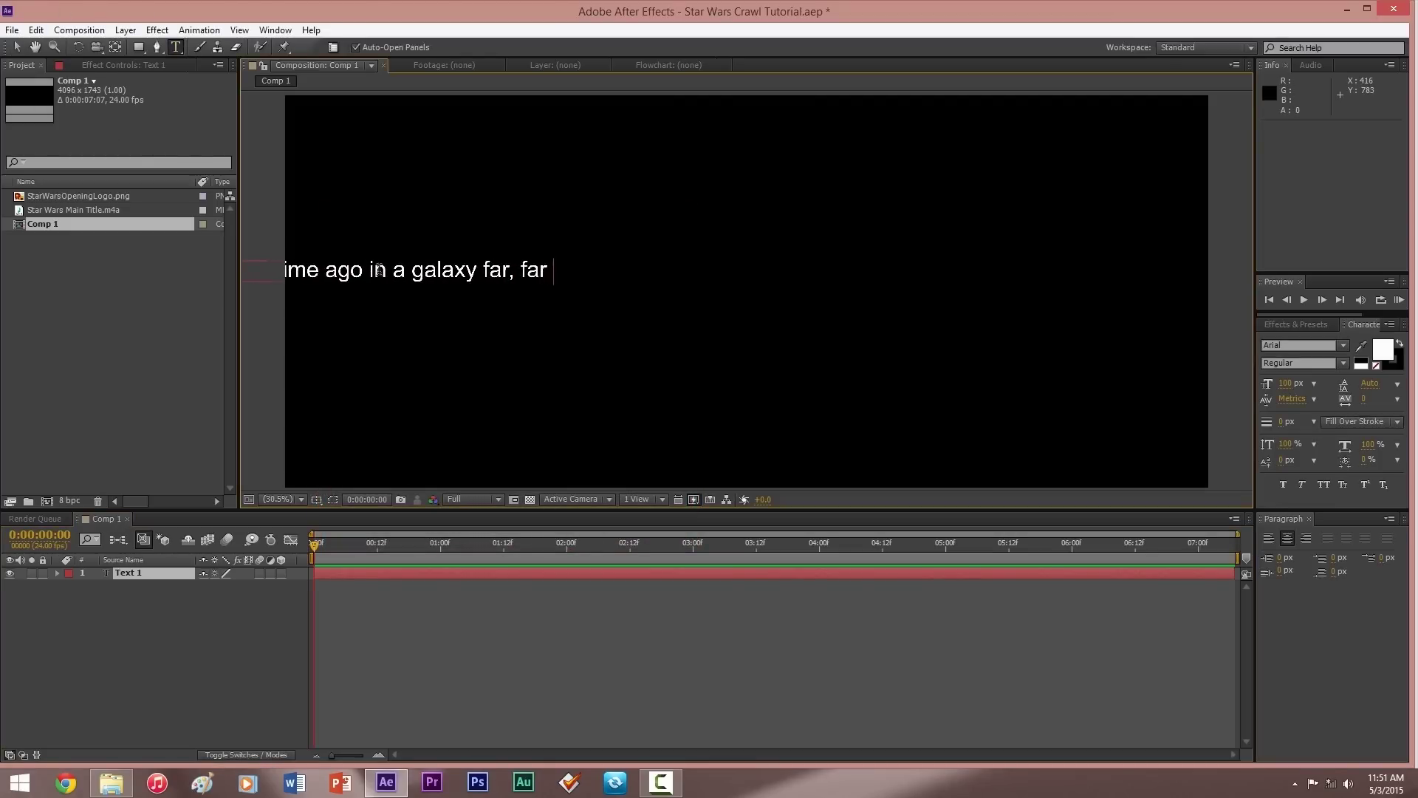
text(away....)
drag(623, 432, 957, 410)
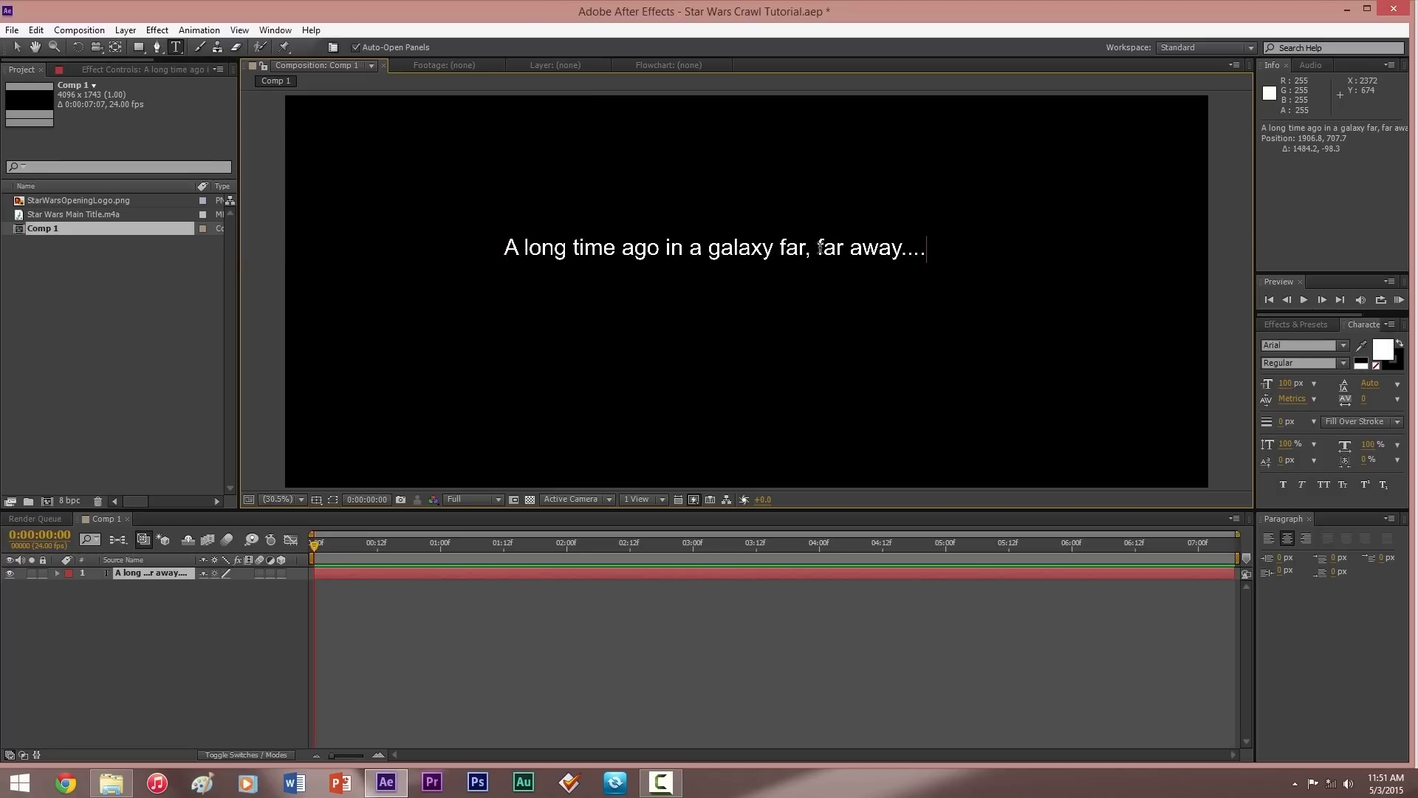
Break the text onto a second line before "far away...." and set its font size to 196 px.
click(820, 247)
key(Return)
key(ctrl+a)
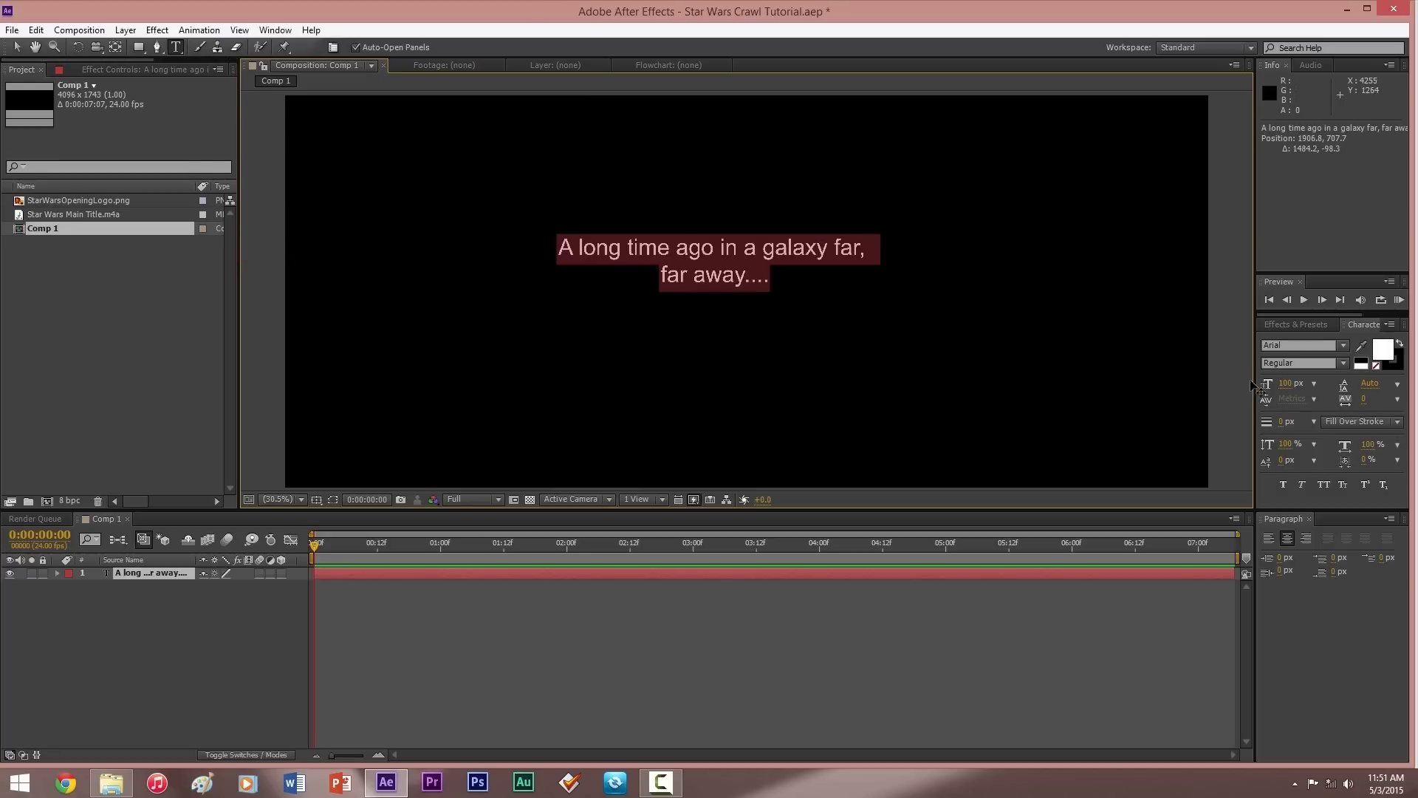
click(1289, 385)
text(196)
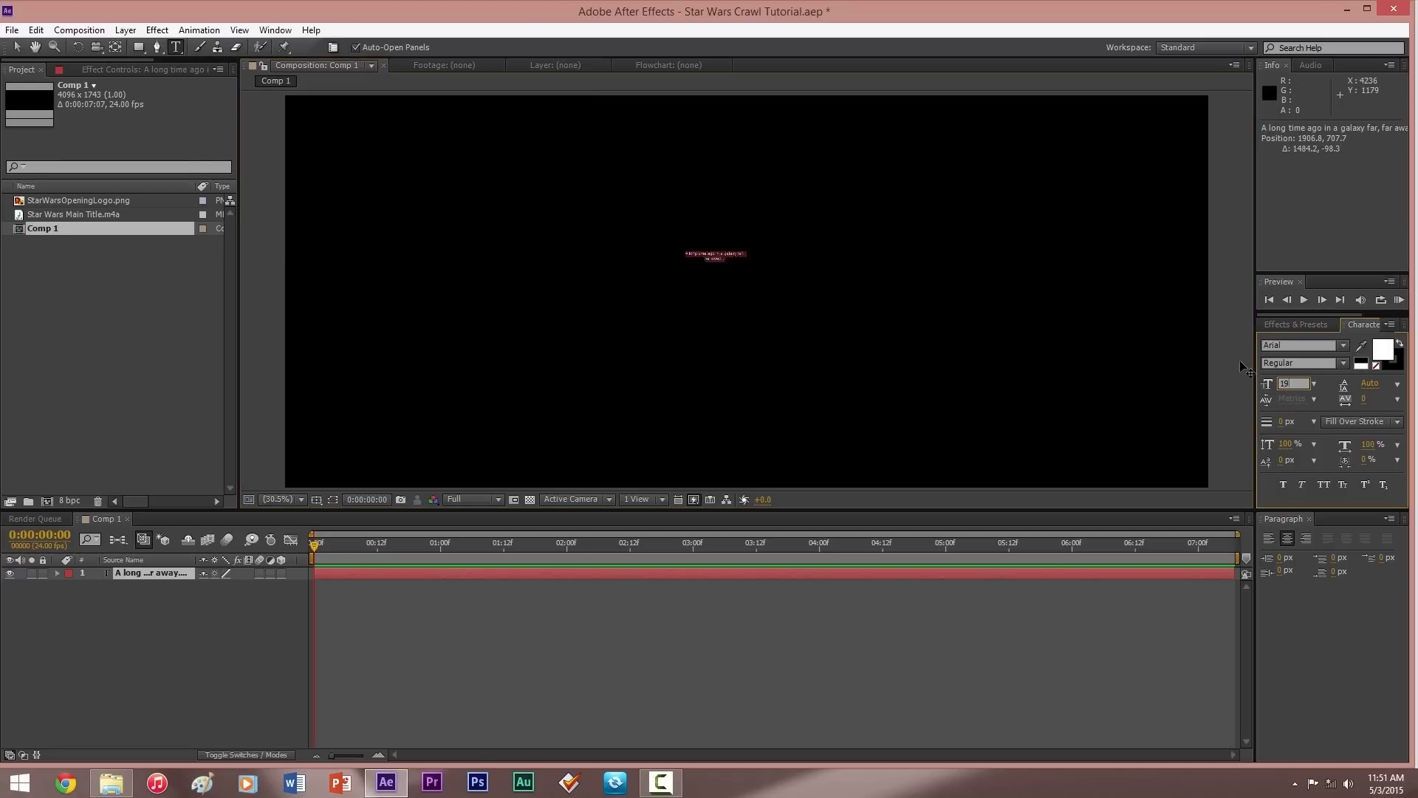
key(Return)
Left-align the text, reposition it within the frame and set its font to Franklin Gothic Book.
click(1268, 538)
drag(903, 407, 638, 436)
click(1297, 346)
text(Franklin Gothic Book)
key(Return)
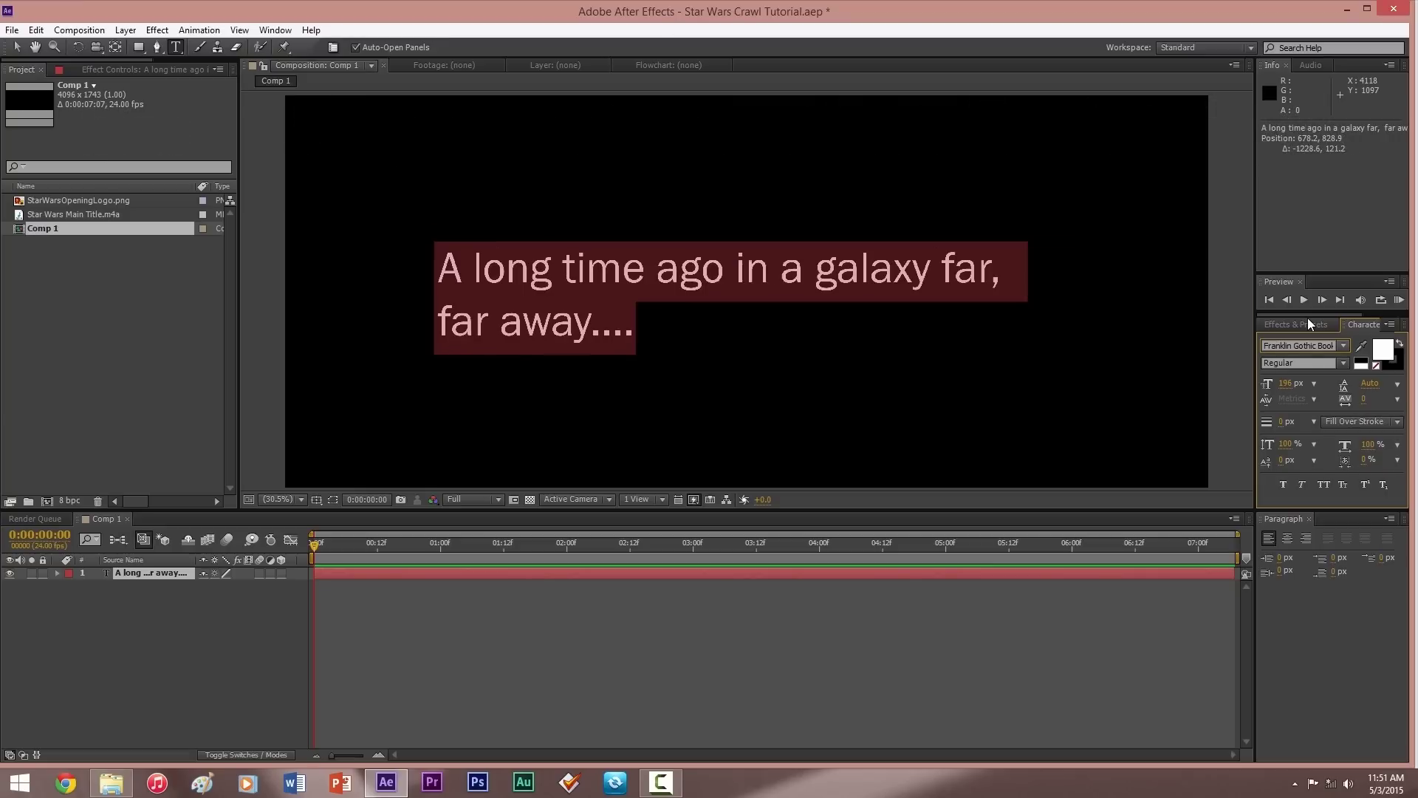
click(1343, 346)
click(1343, 346)
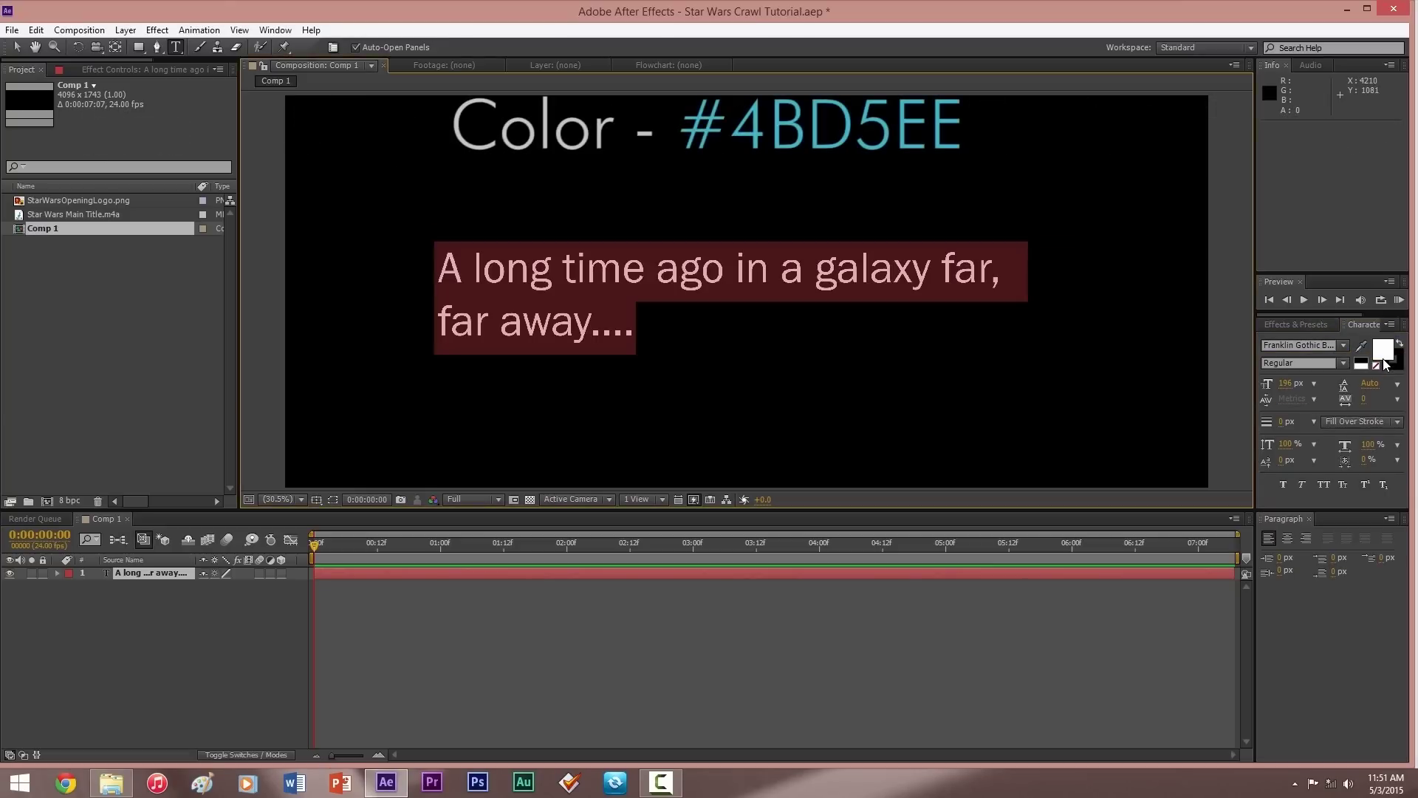
Set the fill color of the whole text to #4BD5EE.
click(1382, 346)
click(430, 505)
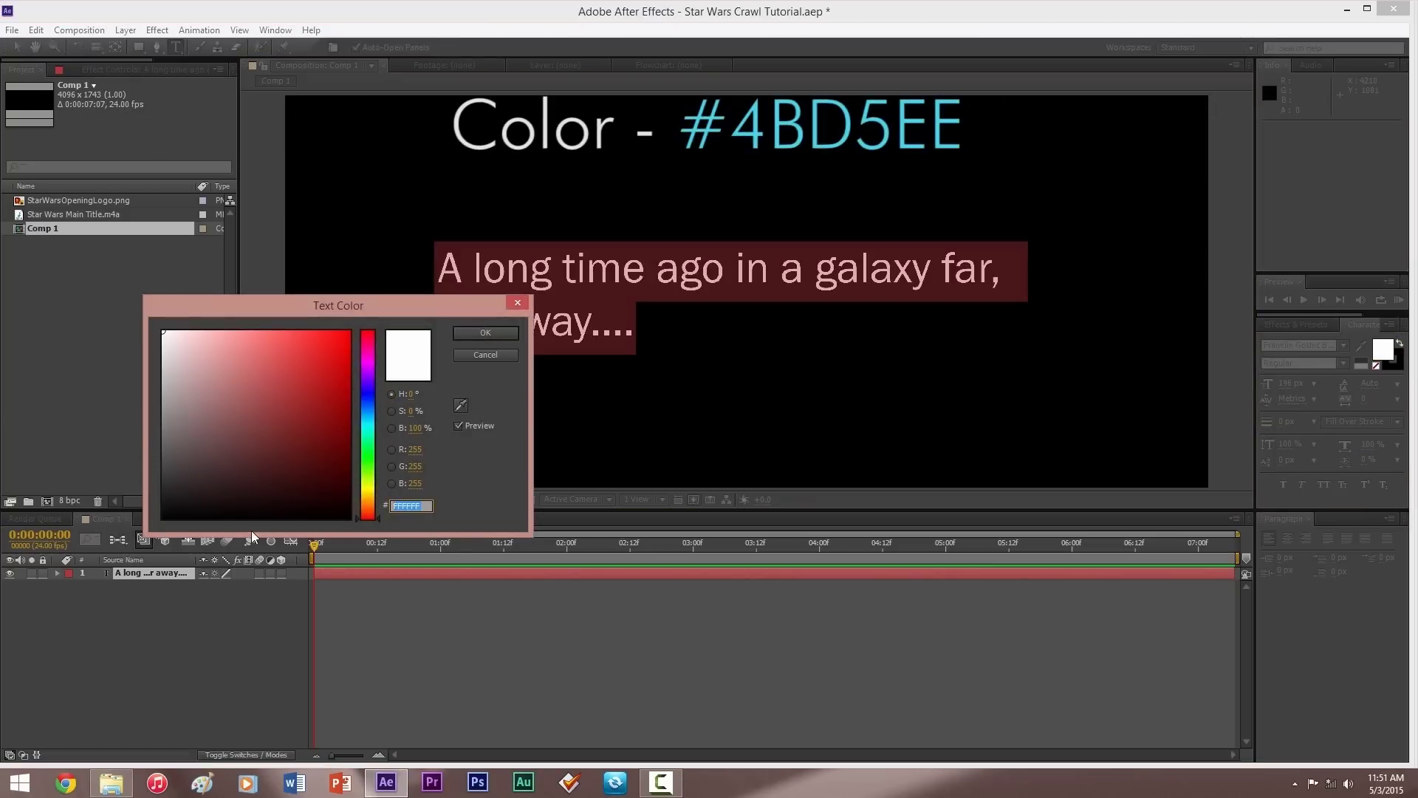
text(4BD5EE)
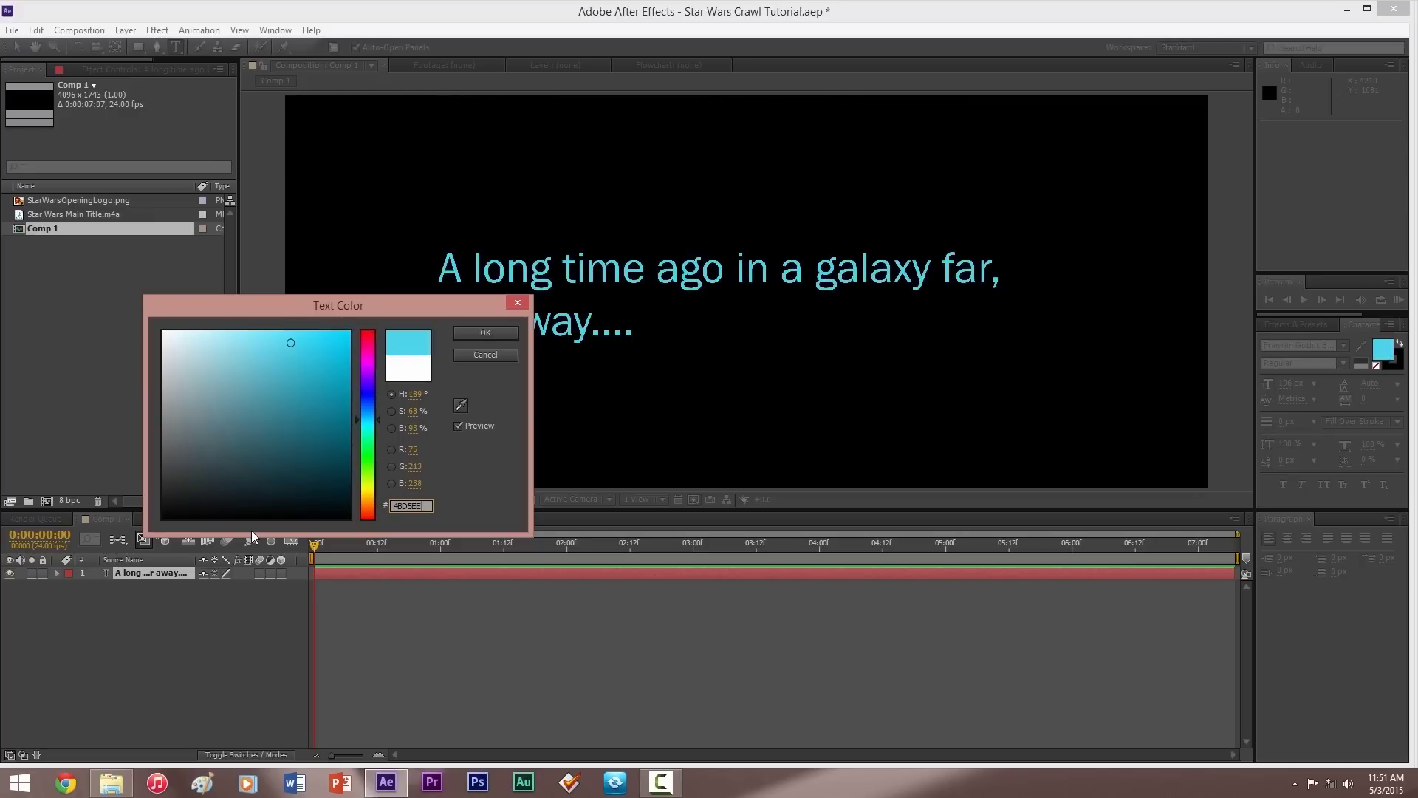
key(Return)
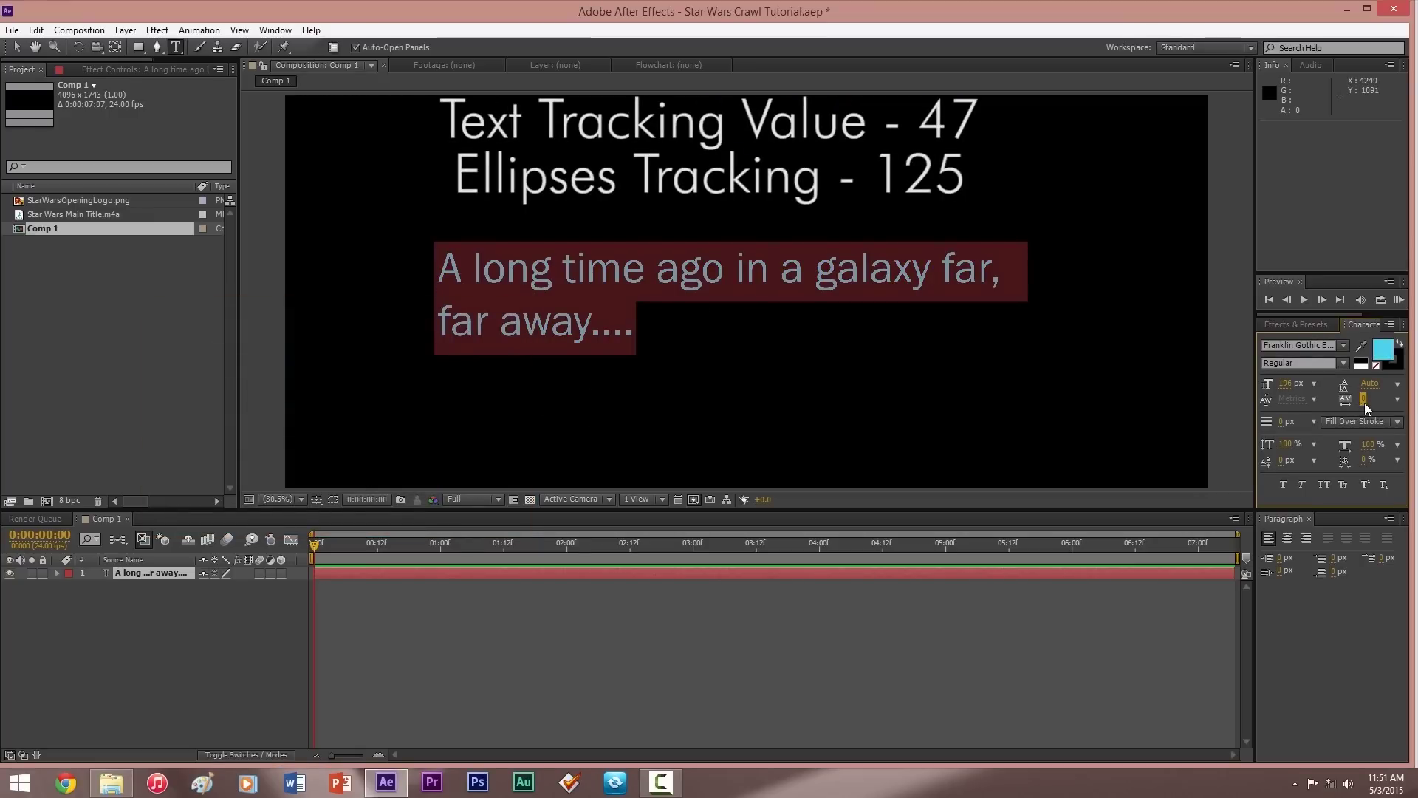
Set the tracking to 47 for the whole text and to 125 for the closing ellipsis dots.
text(47)
key(Return)
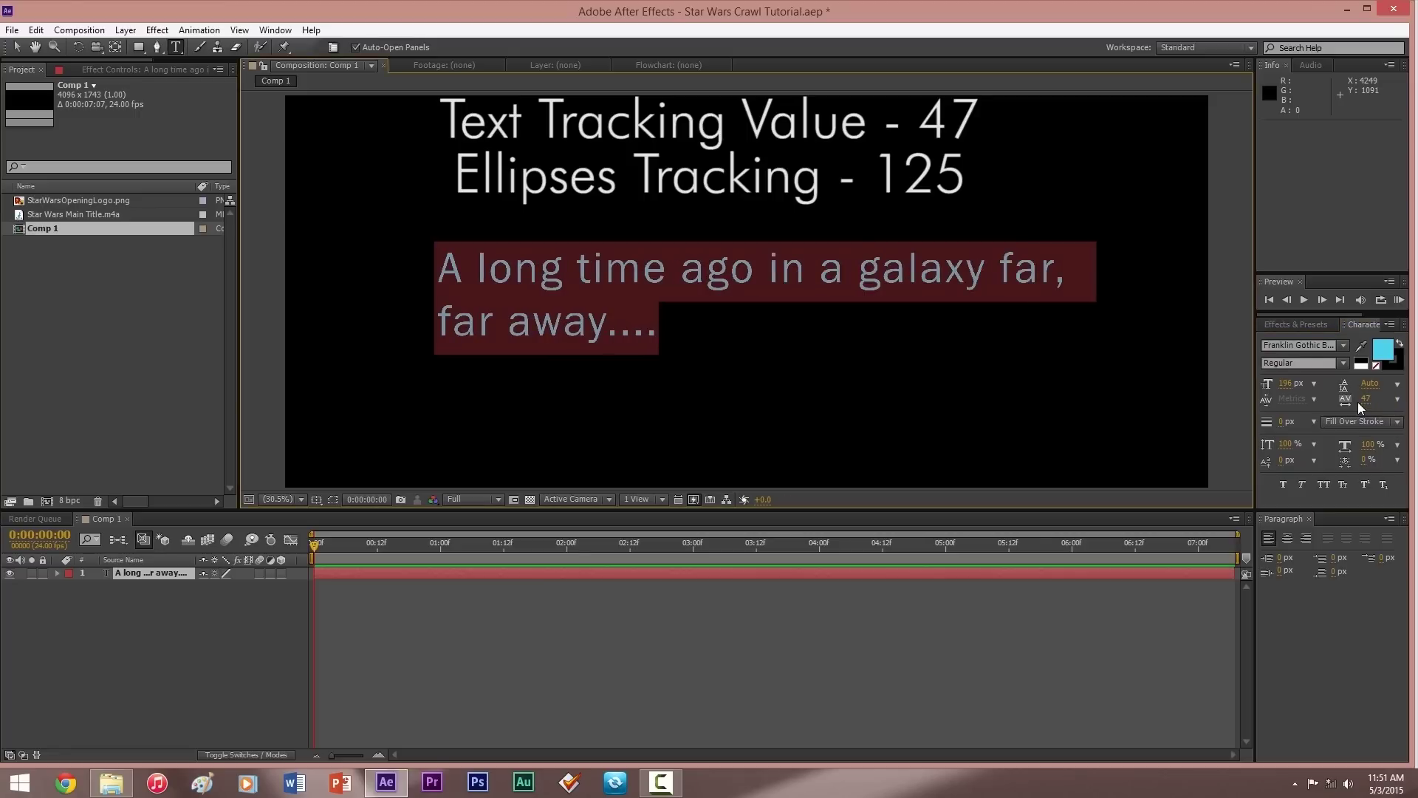
click(1363, 400)
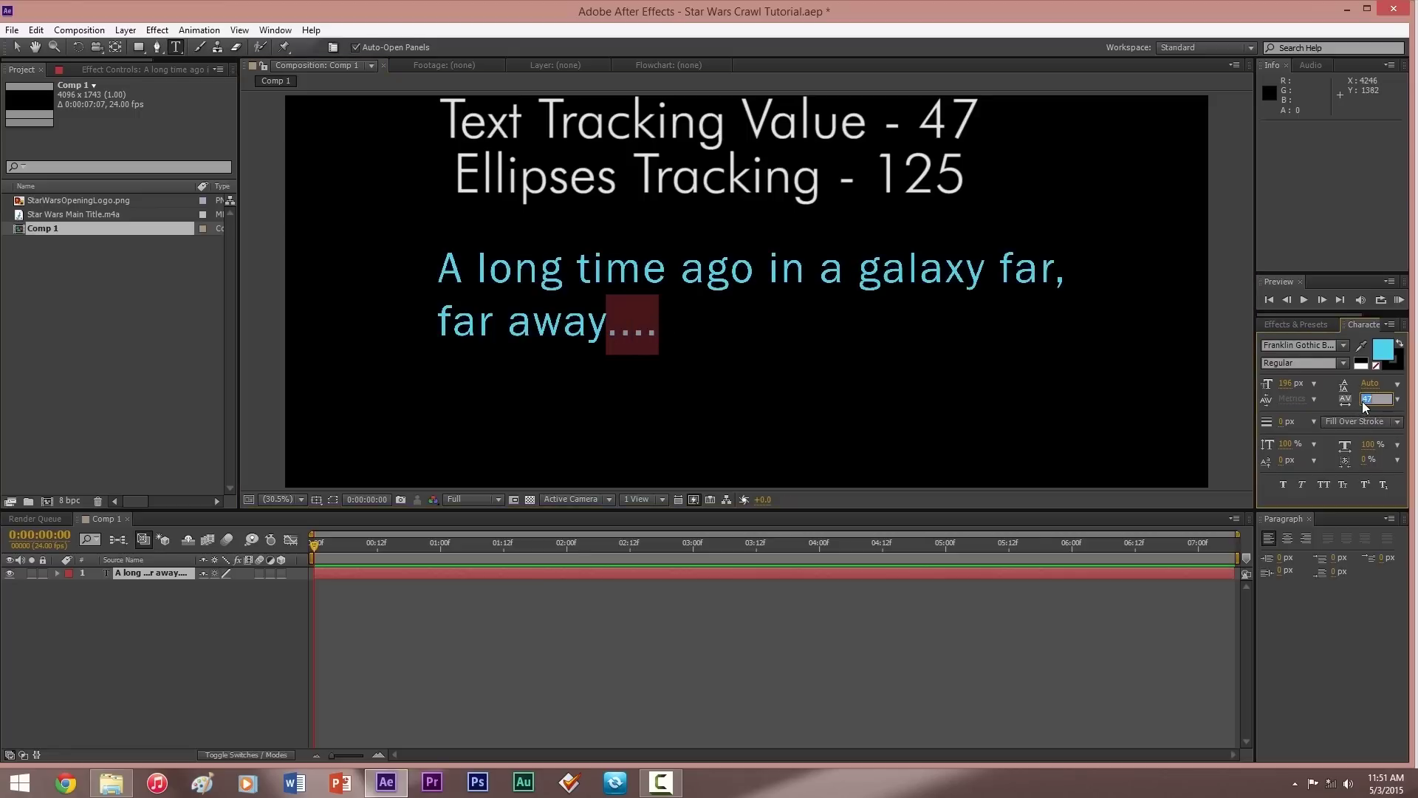
text(125)
key(Return)
Set the baseline shift of the second line, "far away....", to -29 px.
click(670, 327)
drag(670, 327, 436, 324)
click(1282, 460)
text(-30)
key(Return)
Set the text layer's position to 648.7, 774.6.
click(57, 573)
drag(211, 622, 208, 622)
click(207, 622)
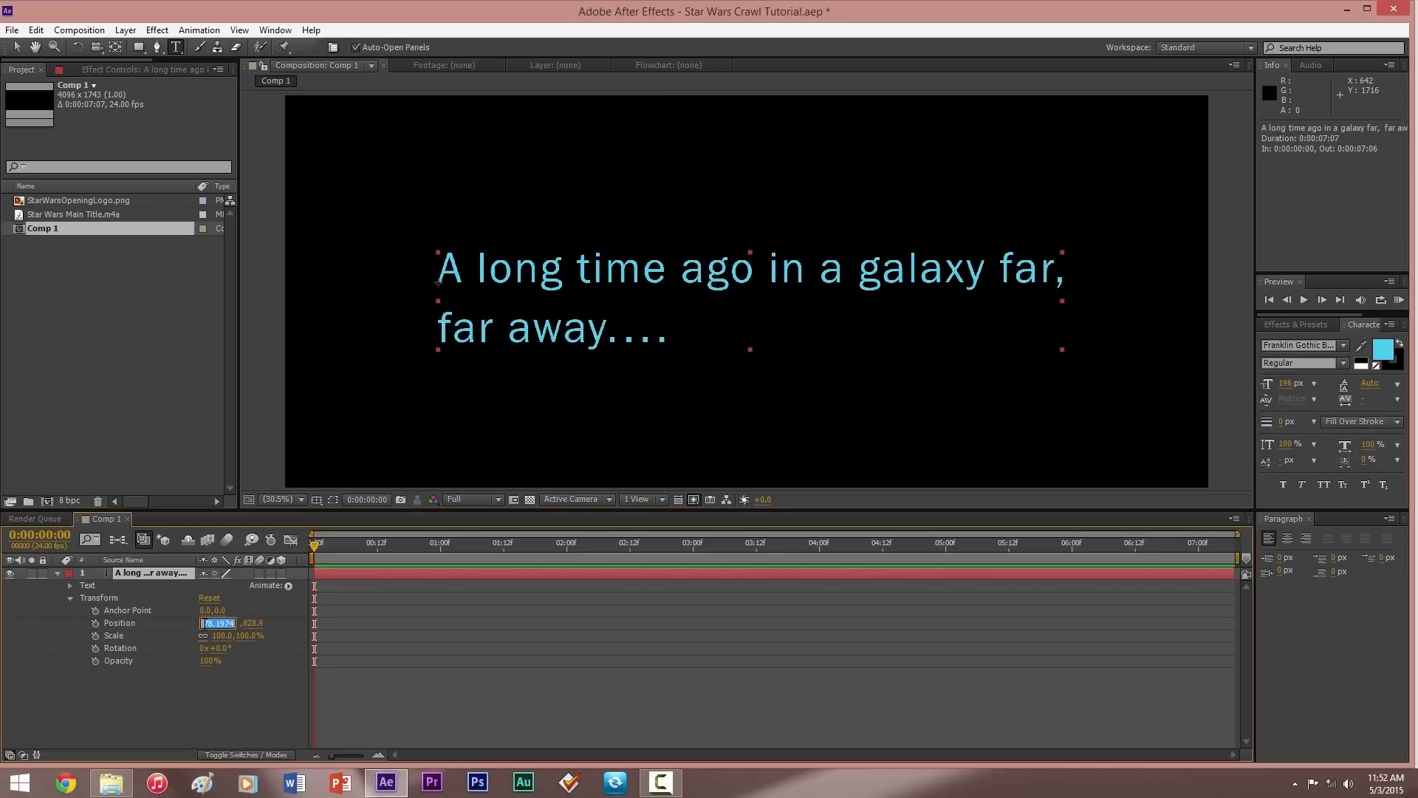
text(648.7)
key(Tab)
text(774)
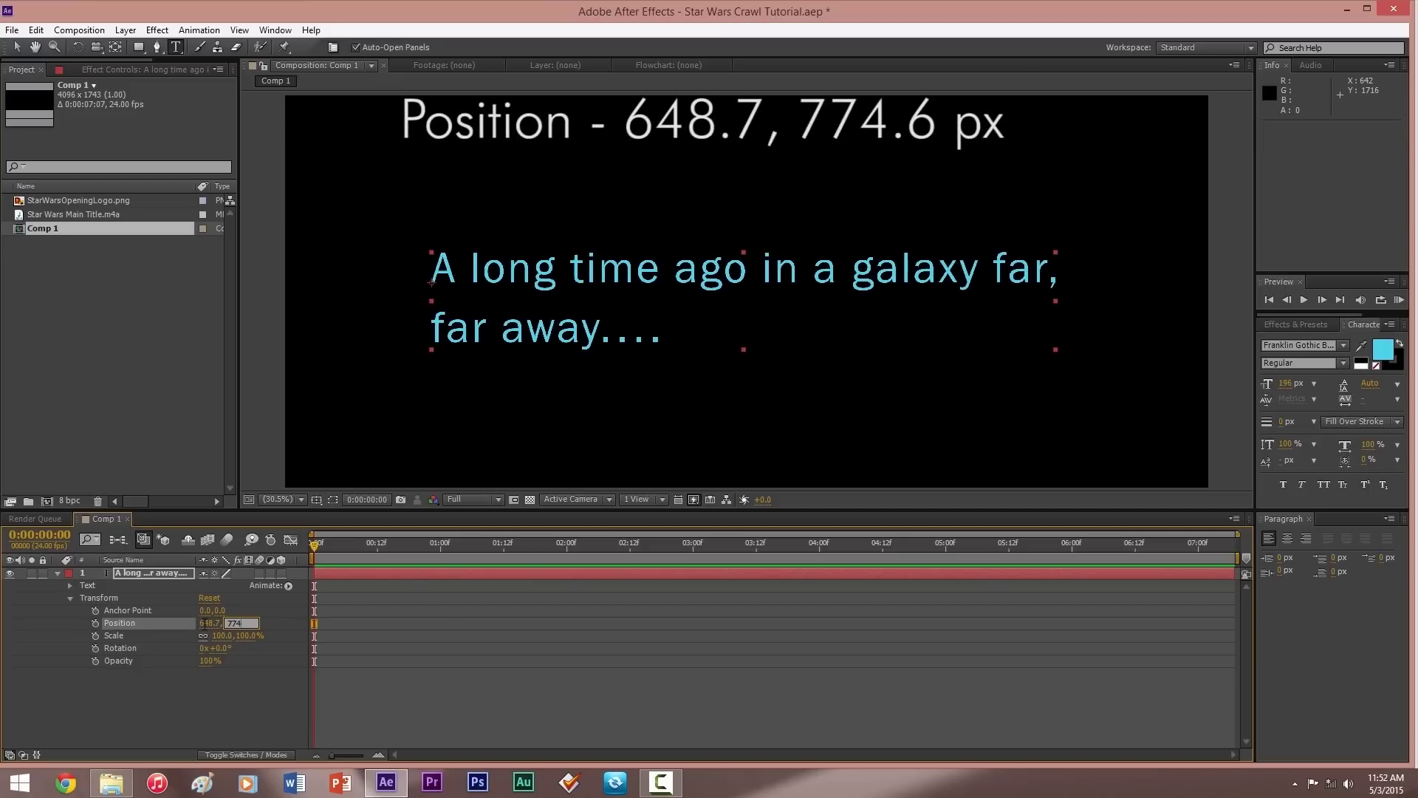
text(.6)
key(Return)
Create a composition-sized solid in black (#000000) and place it beneath the text layer.
click(125, 30)
mouse_move(311, 48)
click(454, 63)
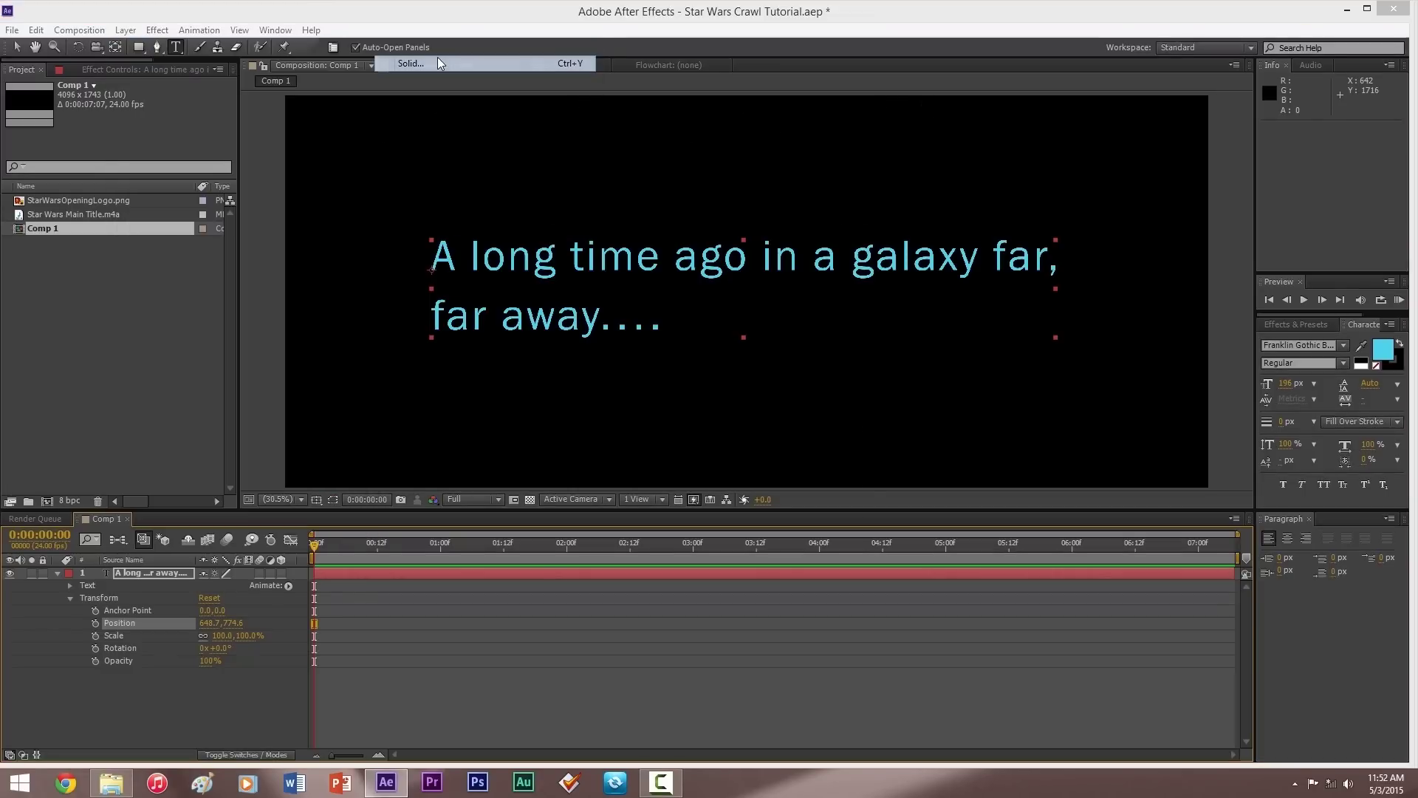
click(709, 484)
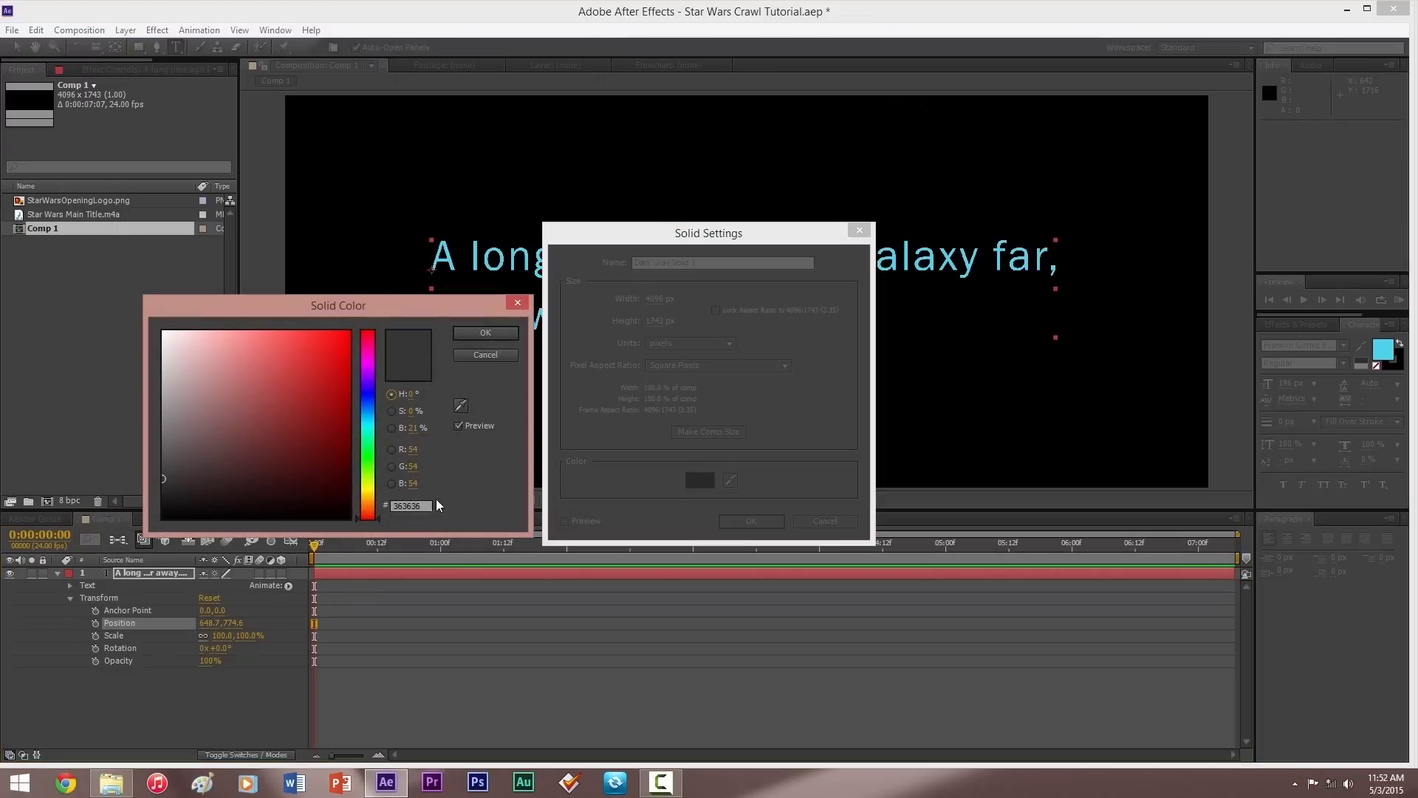
click(428, 507)
text(000000)
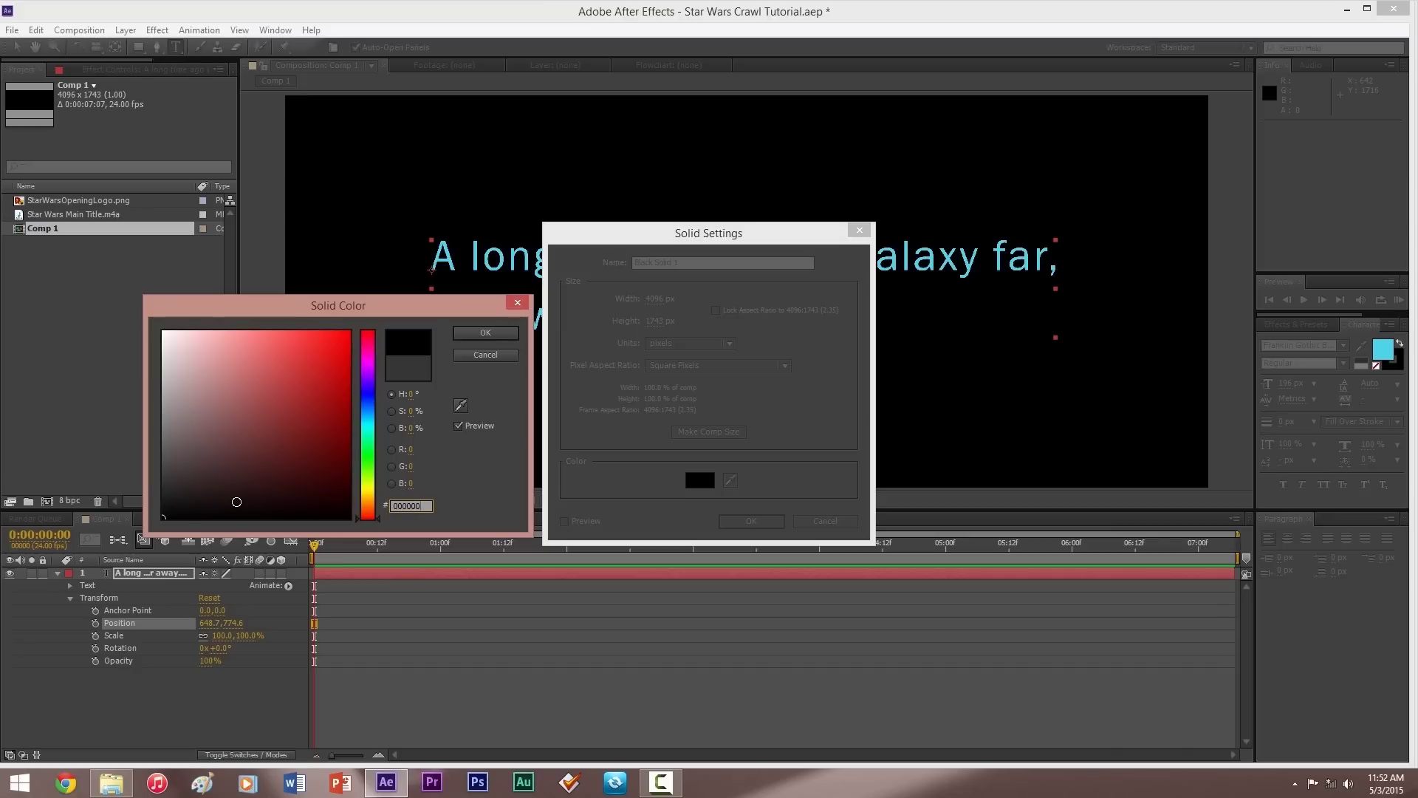
key(Return)
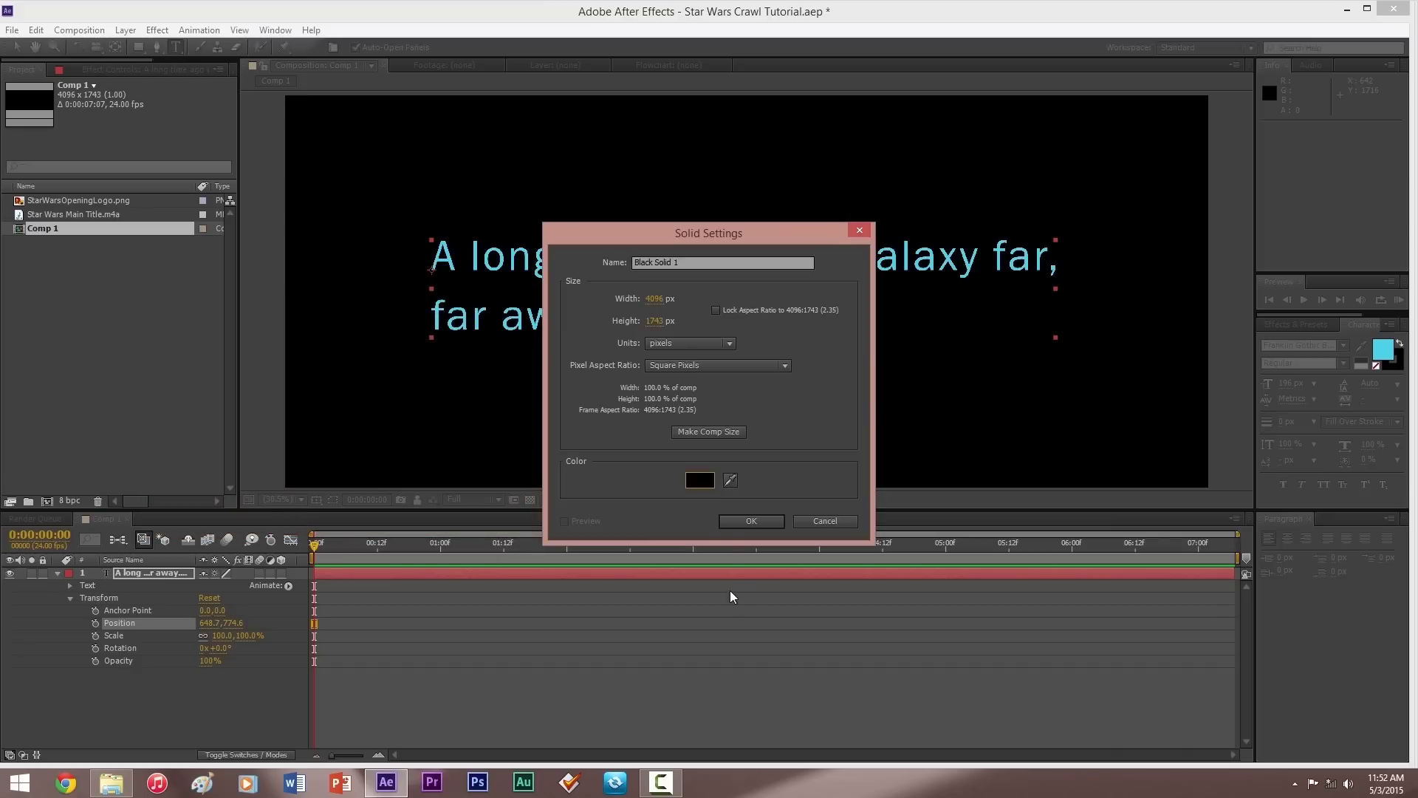
click(750, 521)
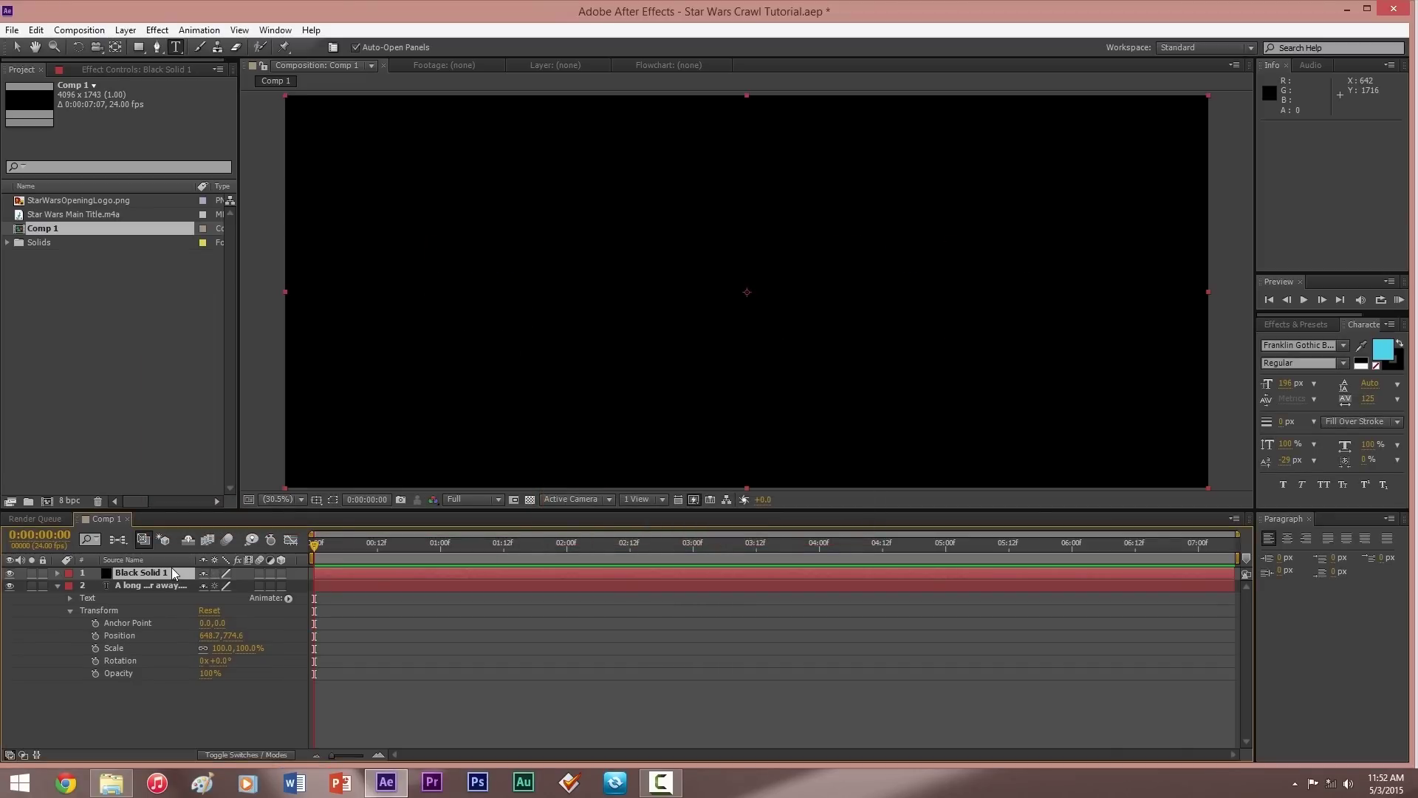
drag(156, 774, 156, 691)
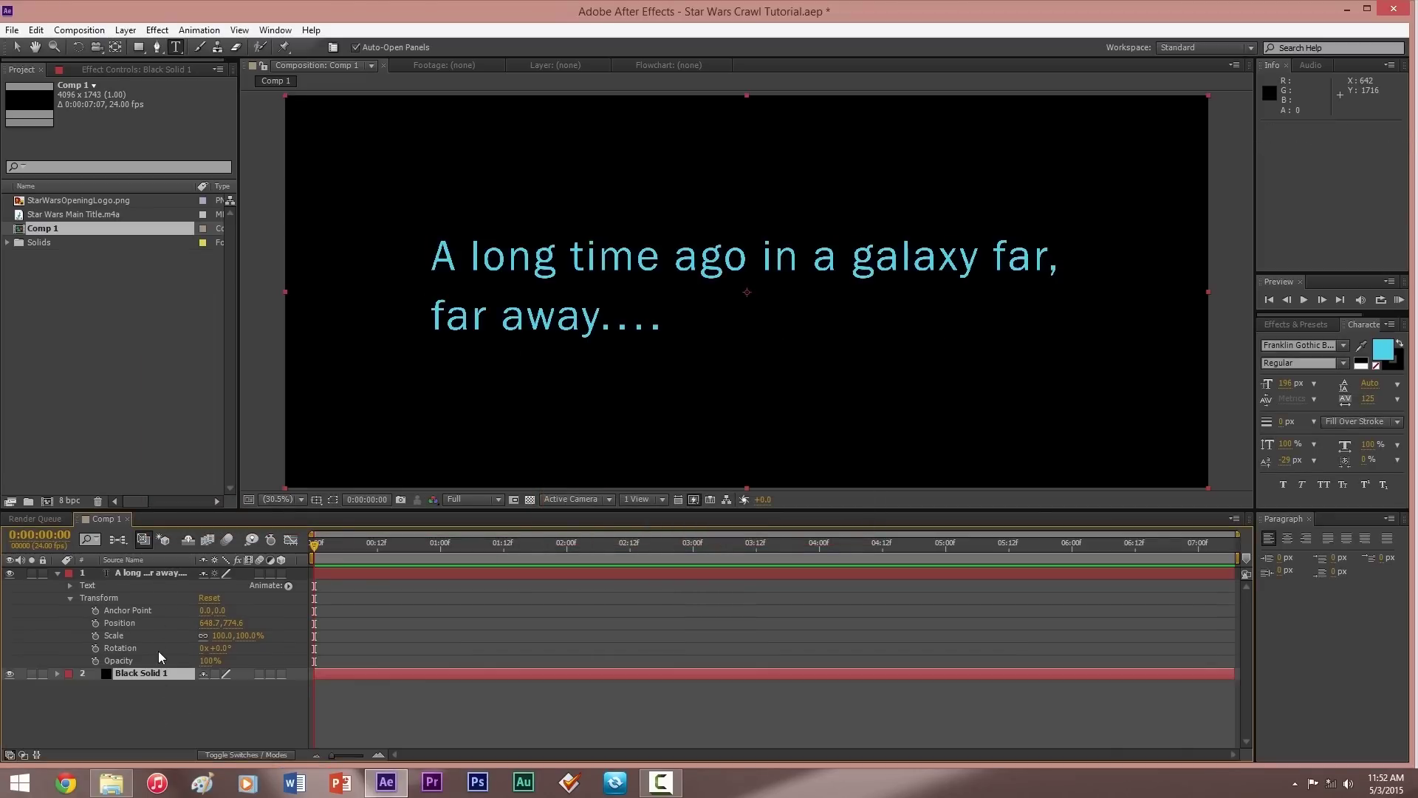
Add an opacity keyframe of 0% to the text layer at 0:00:01:00.
click(156, 578)
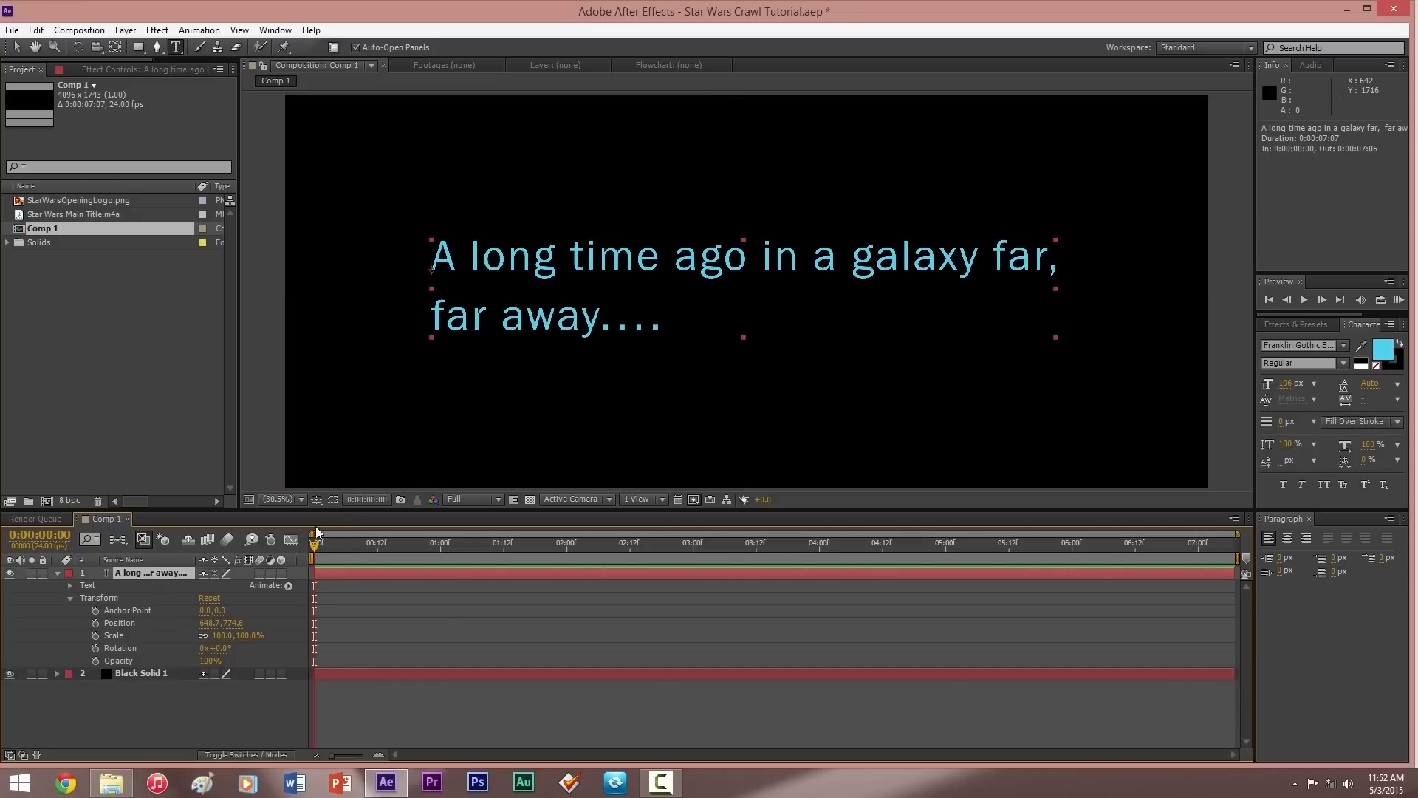
click(362, 502)
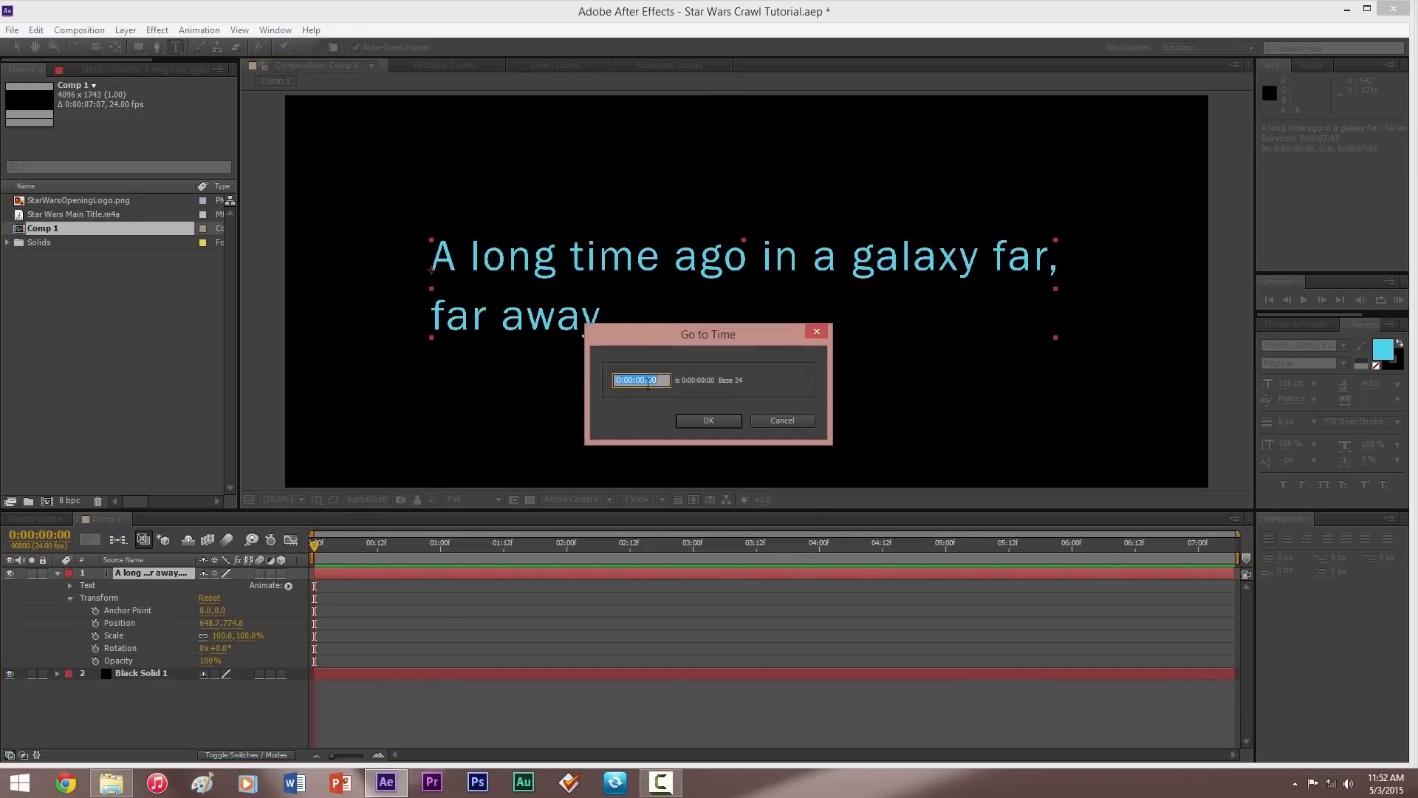
text(0:00:01:00)
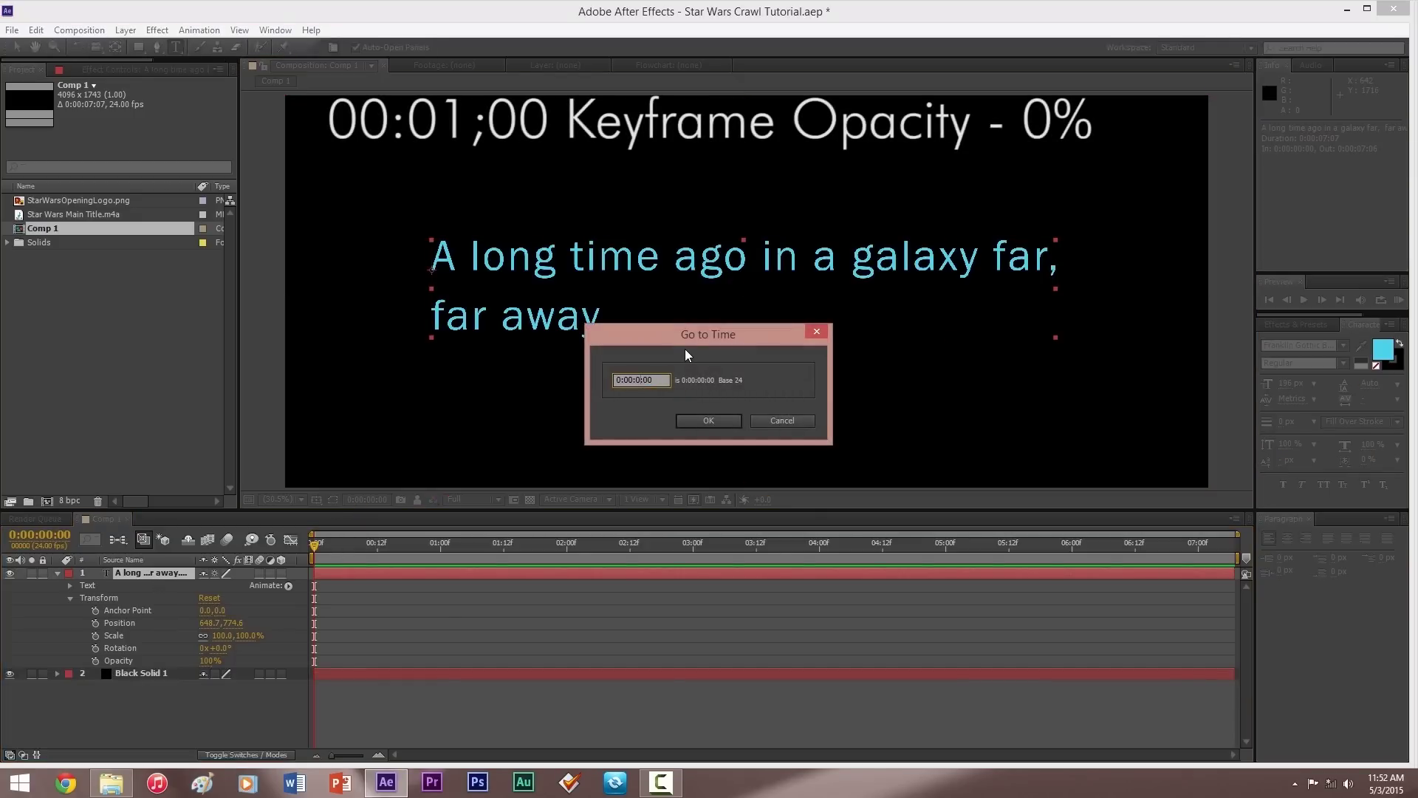
key(Return)
click(95, 660)
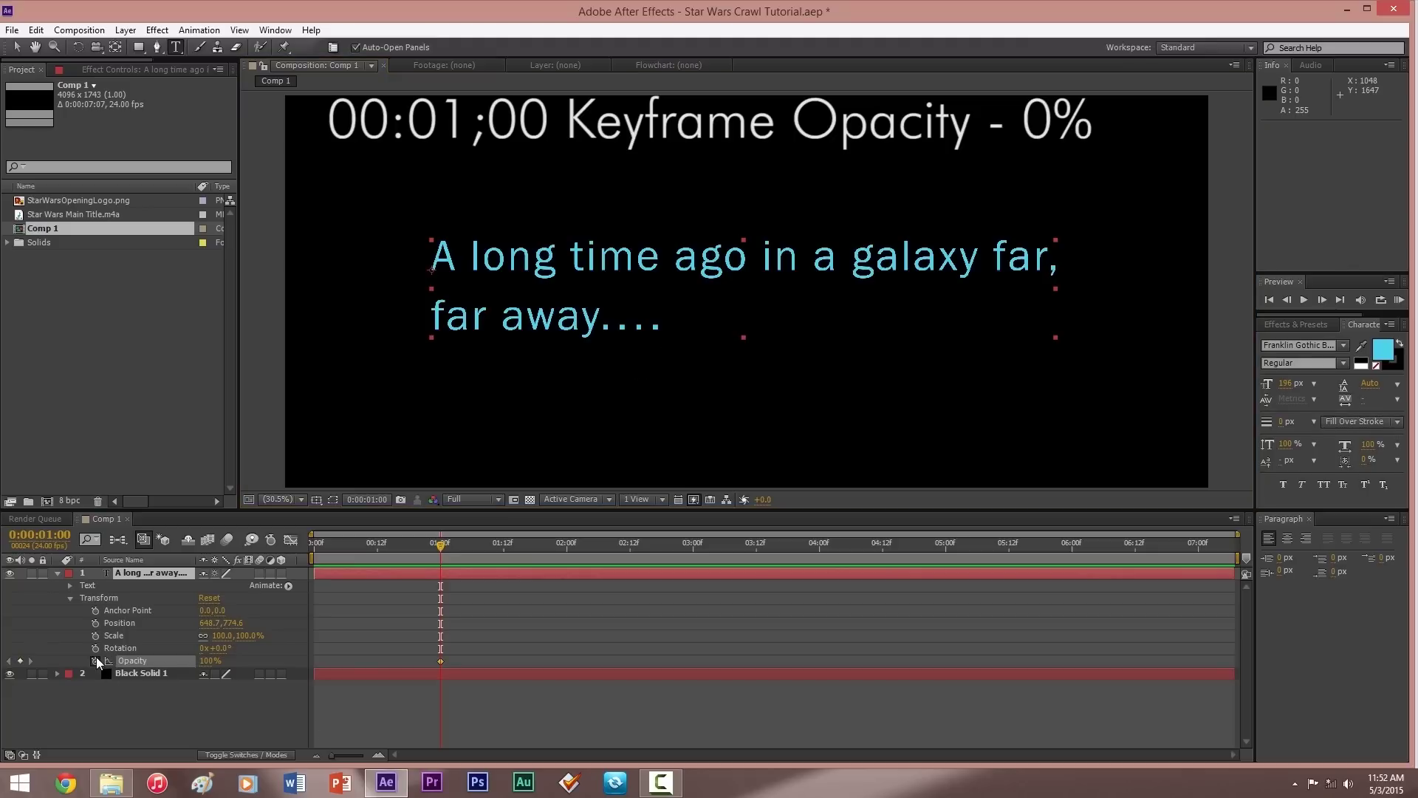
click(210, 660)
text(0)
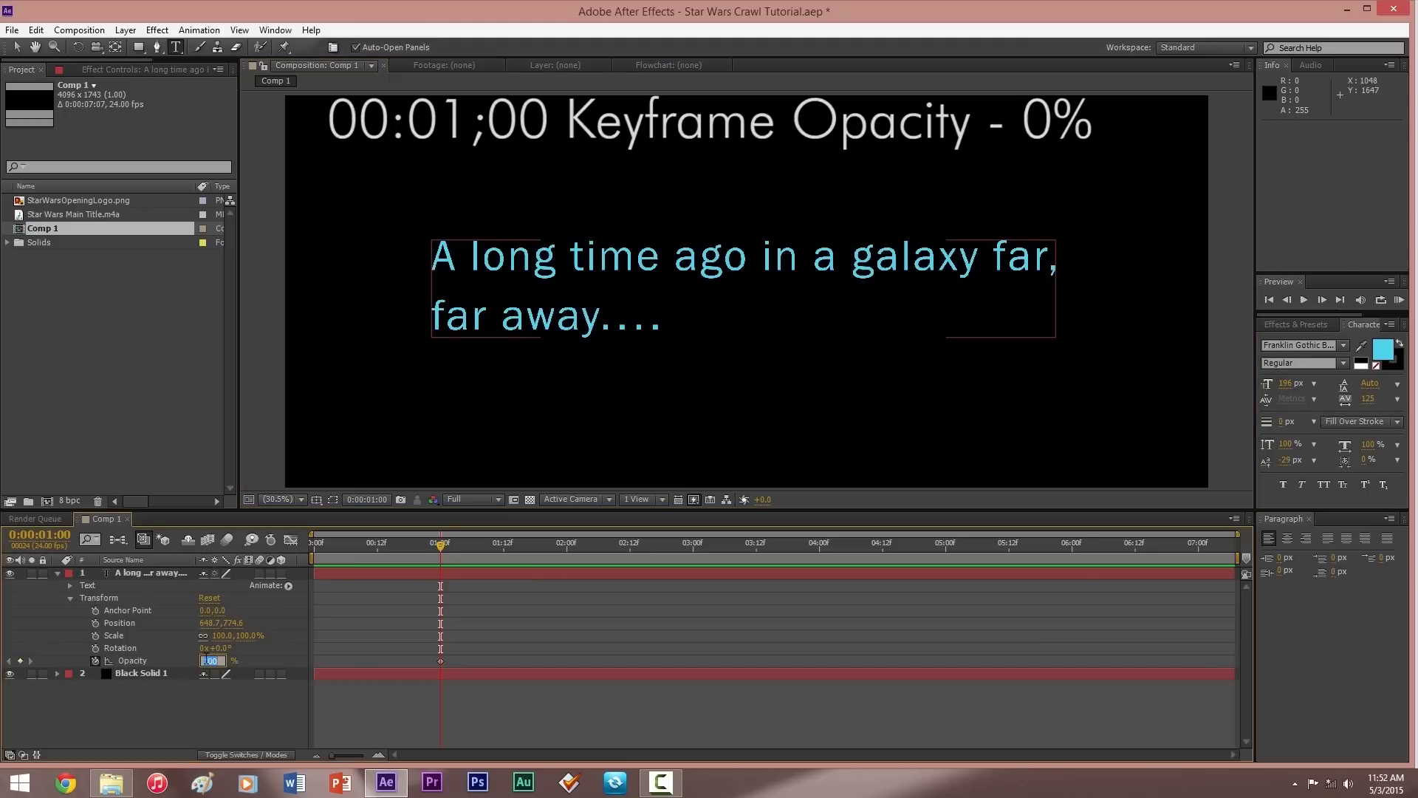
key(Return)
Keyframe the text layer's opacity at 100% at 0:00:01:09.
key(alt+shift+j)
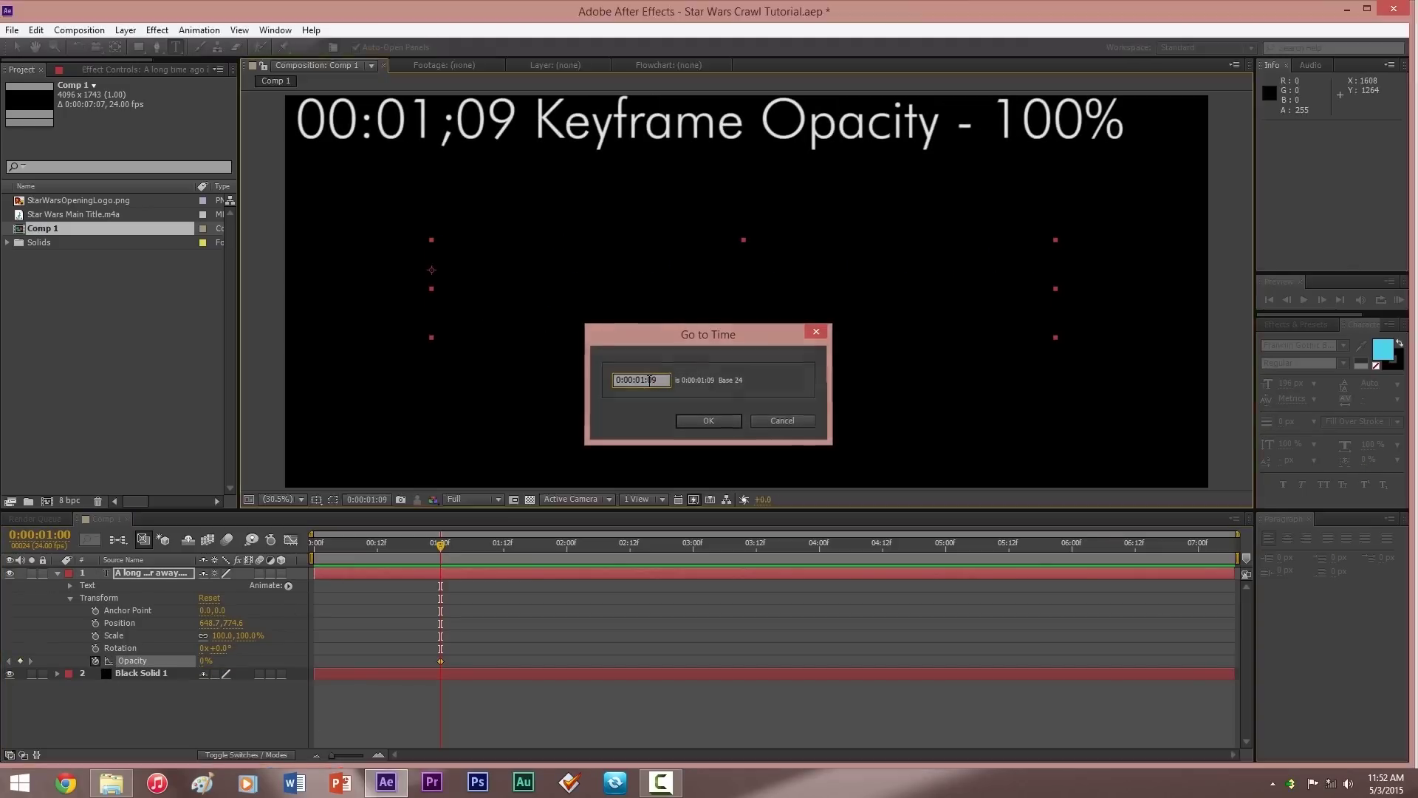
key(Return)
click(203, 661)
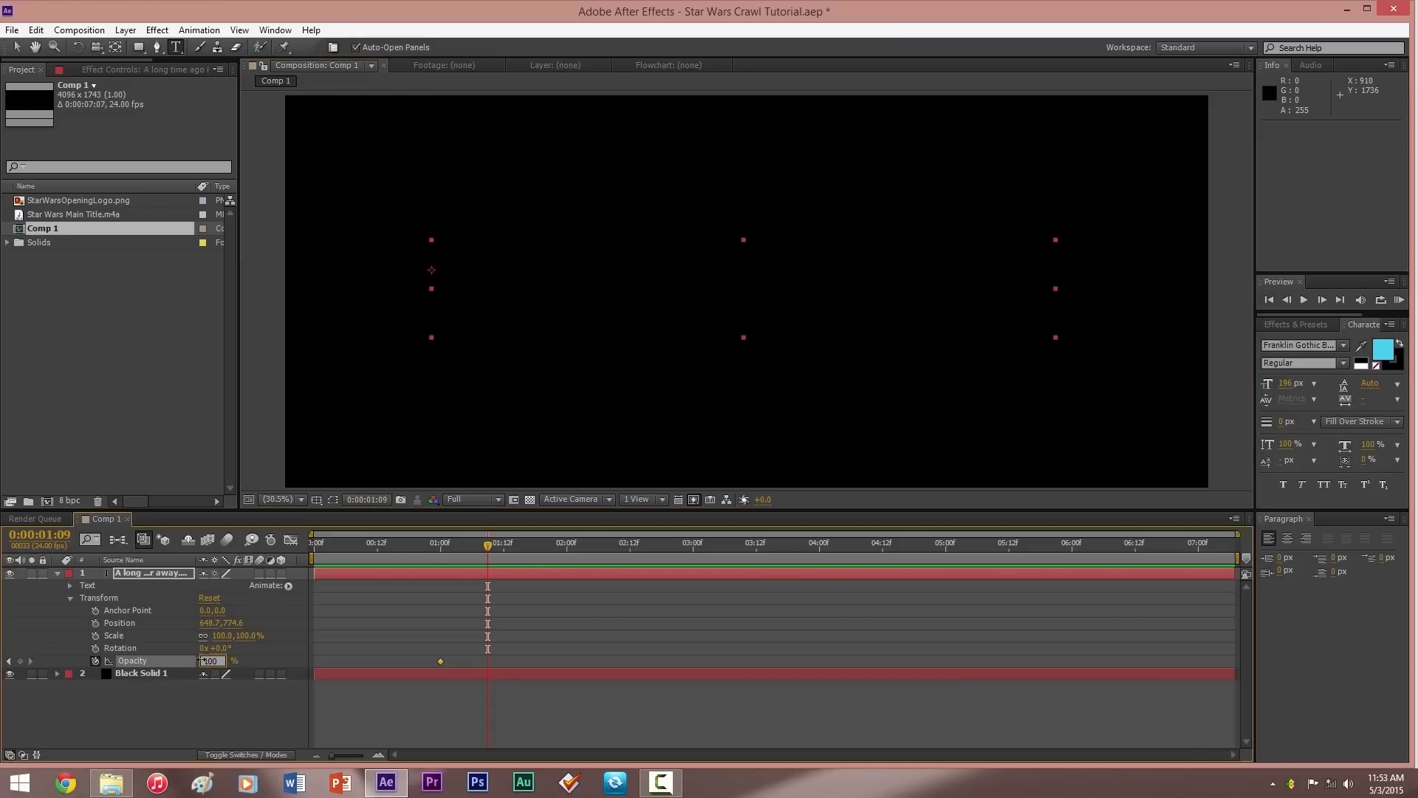
key(Return)
Keyframe the text layer's opacity at 0% at 0:00:05:21.
click(360, 500)
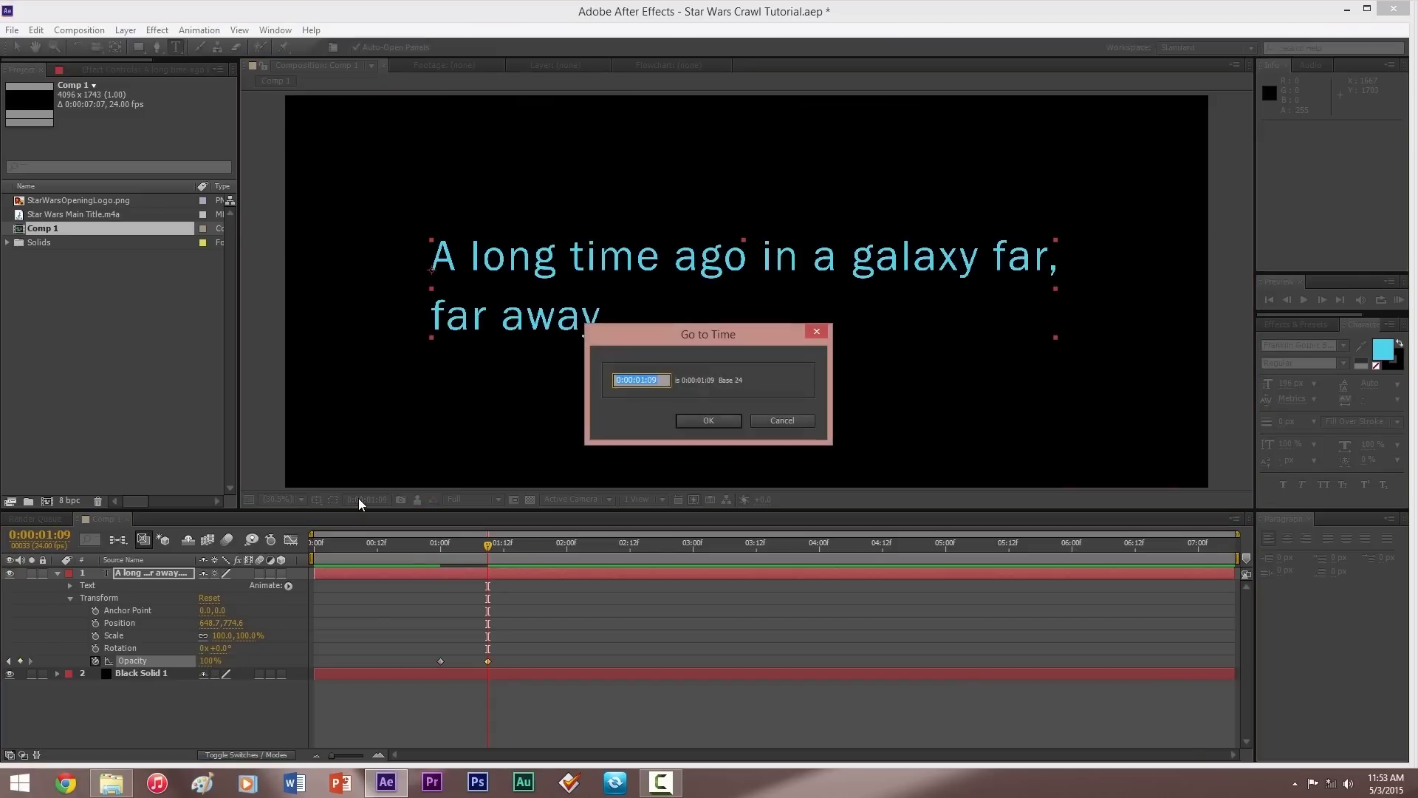
text(0:00:05:0)
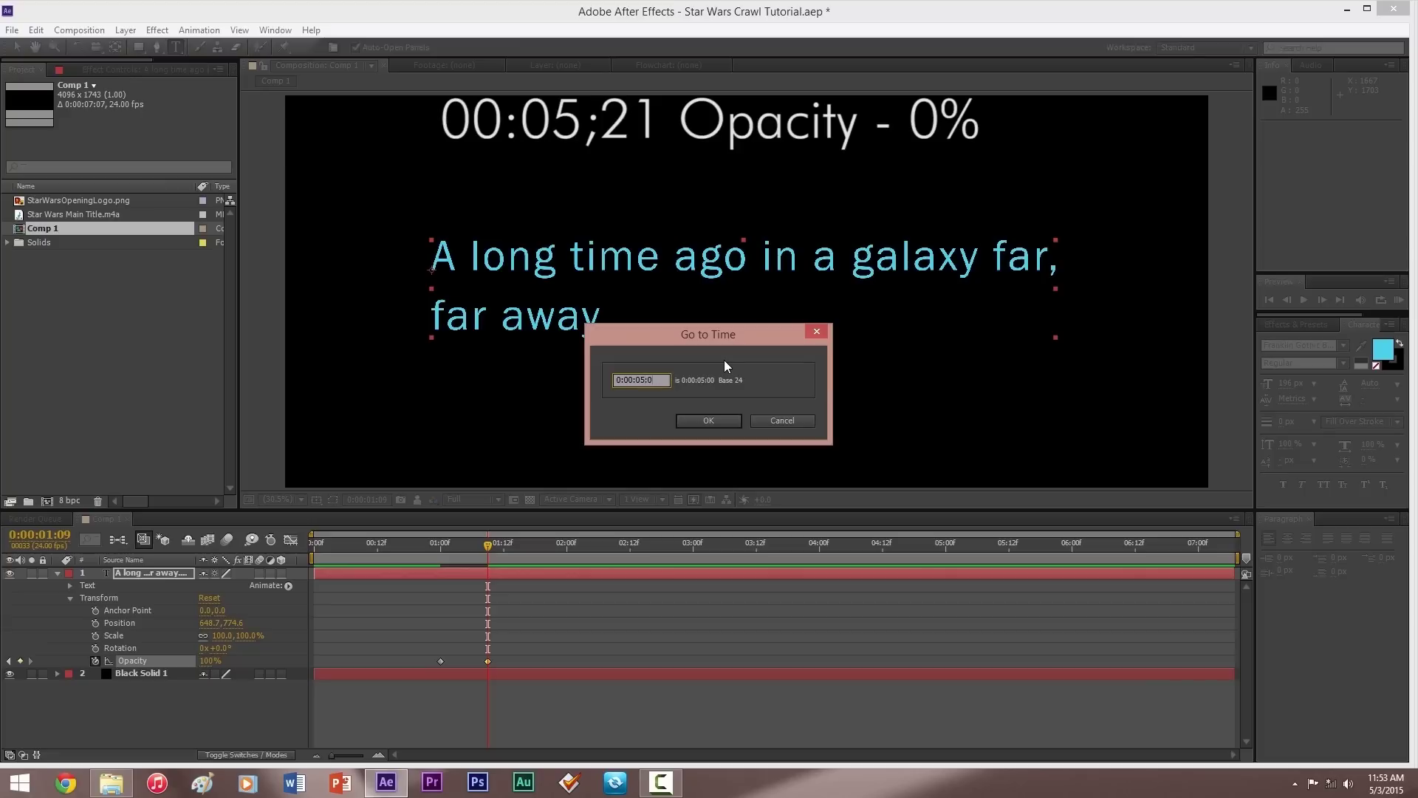
text(21)
key(Return)
click(210, 660)
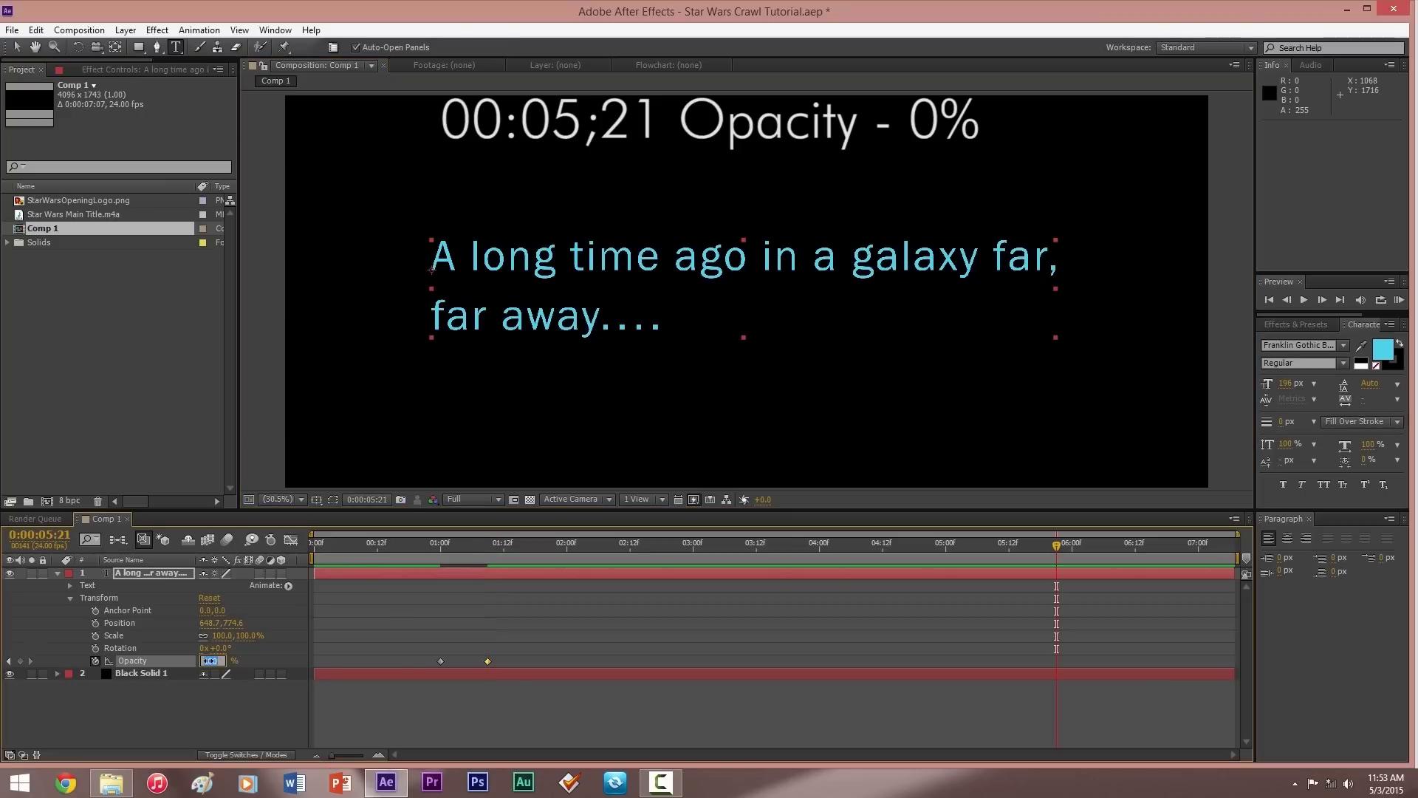
text(0)
key(Return)
Keyframe the text layer's opacity at 100% at 0:00:05:11 so the fade-out starts there.
click(358, 500)
click(656, 380)
key(BackSpace)
key(BackSpace)
text(11)
key(Return)
click(206, 661)
text(100)
key(Return)
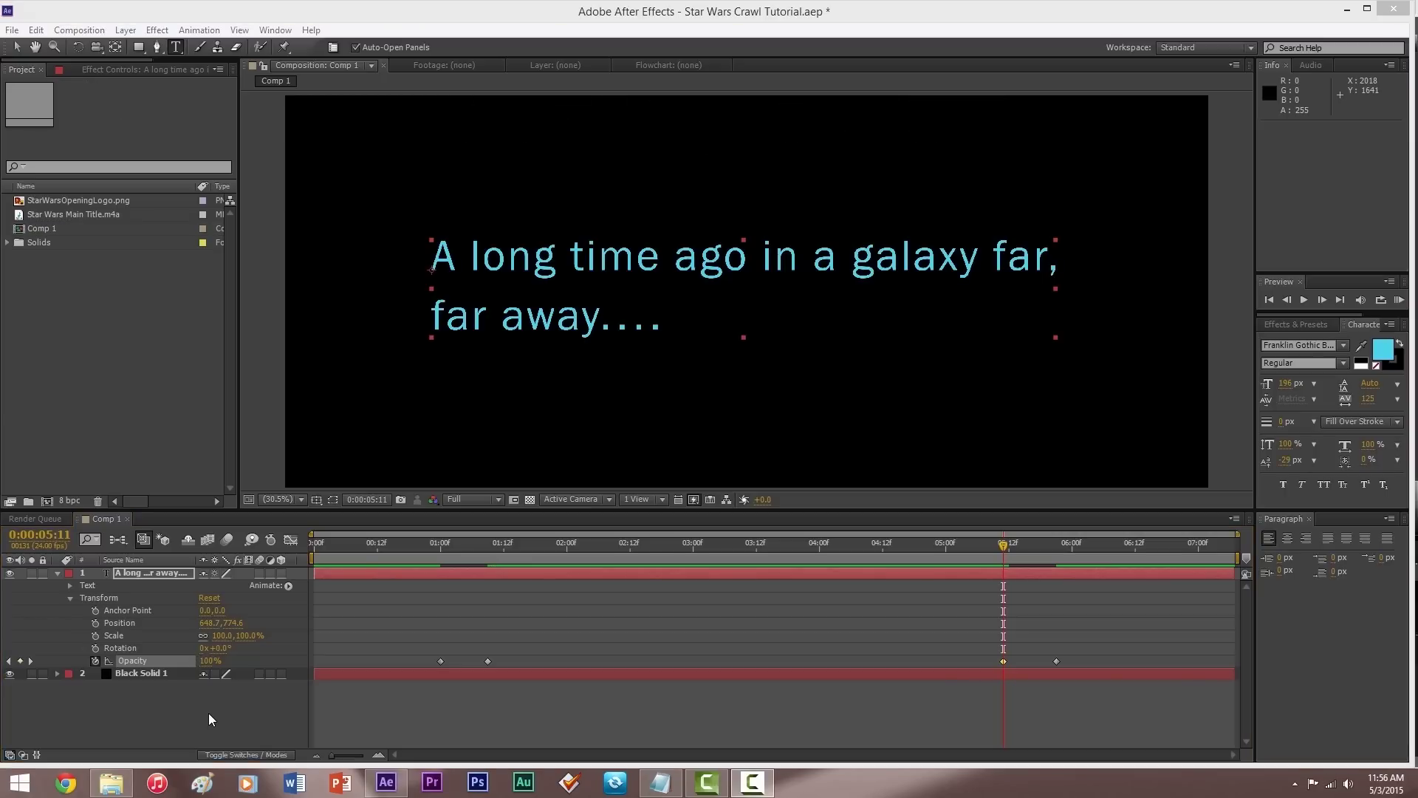
Switch to Notepad and examine the line and paragraph breaks of the prepared crawl text.
click(647, 783)
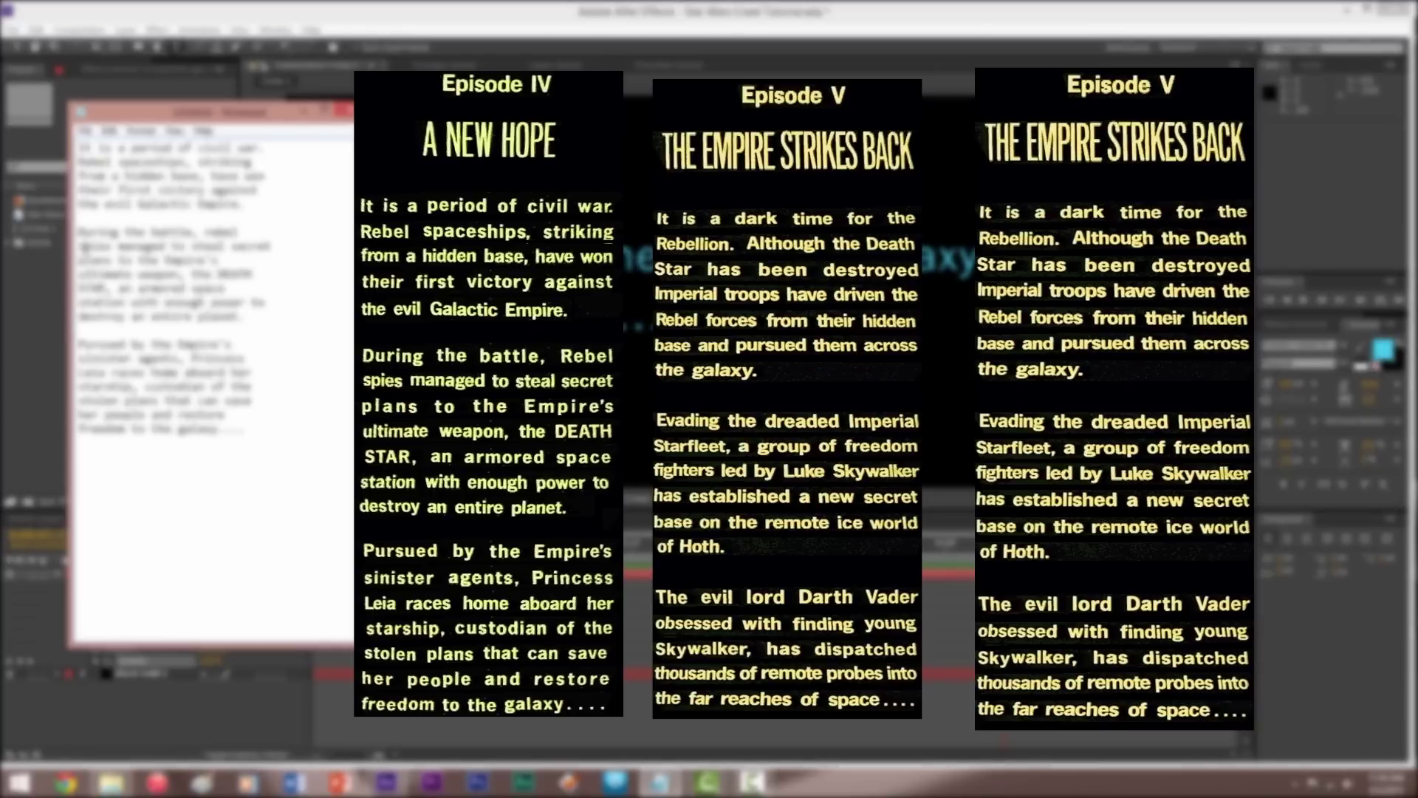
drag(80, 231, 260, 231)
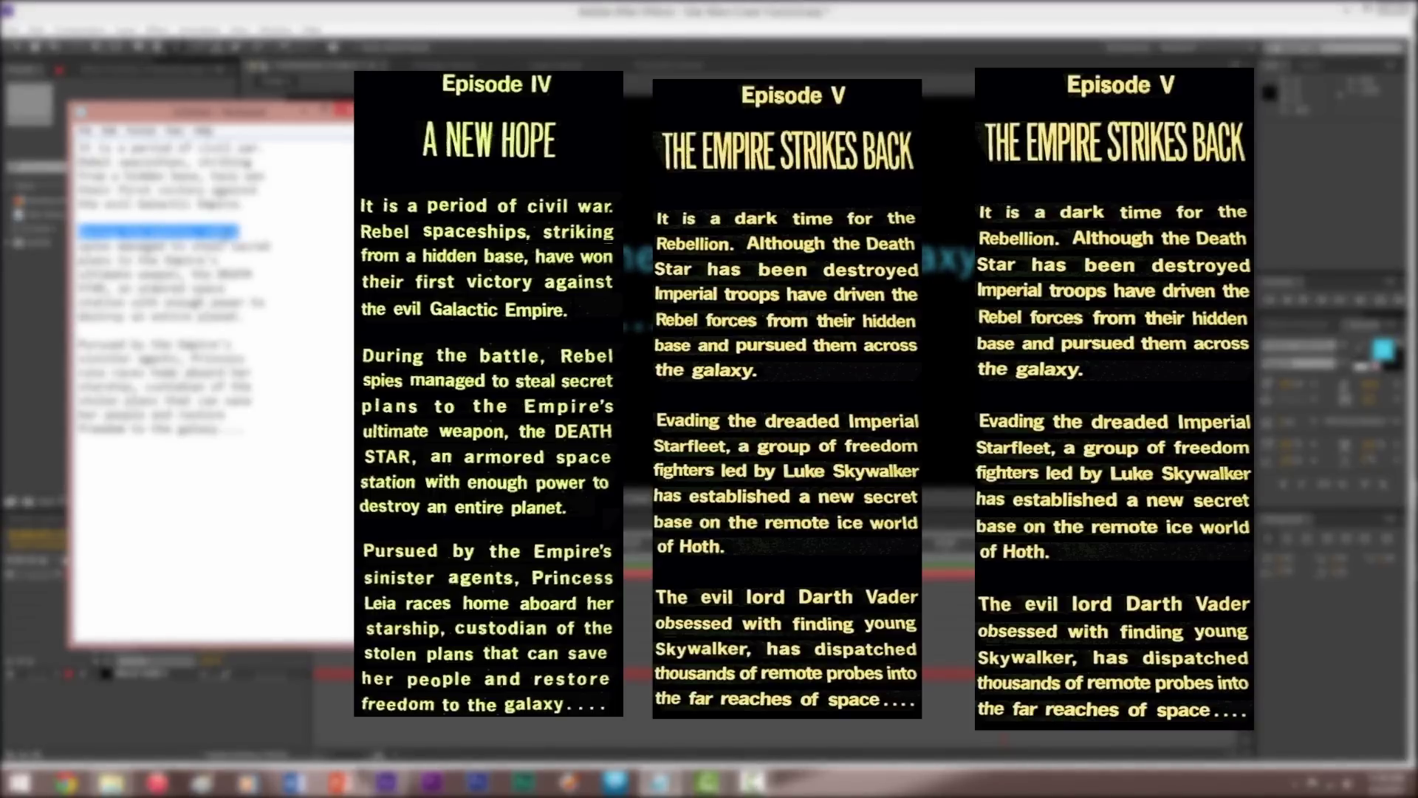
click(81, 215)
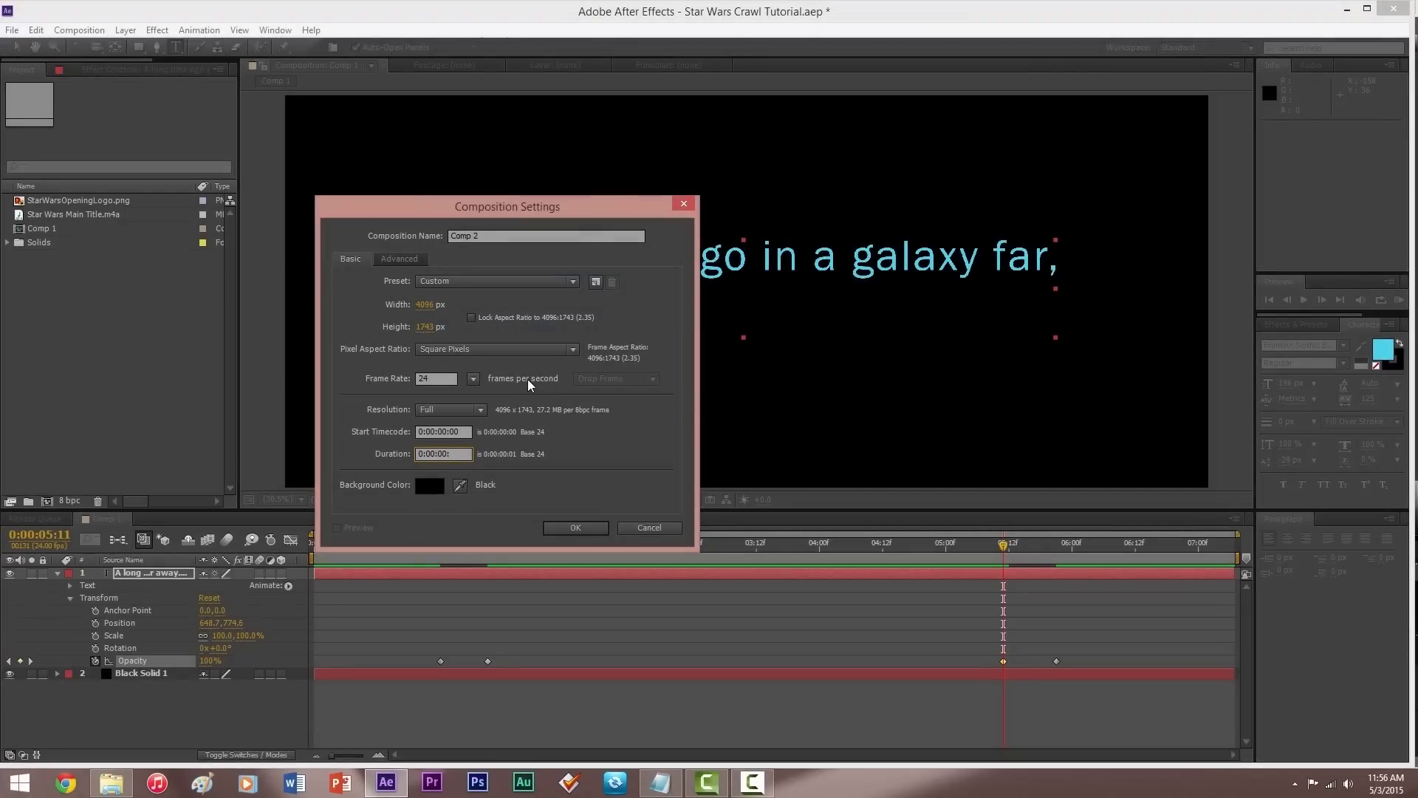
Create the new composition with a duration of 2098 frames and rename it "Crawl and Logo".
text(2098)
key(Return)
right_click(43, 223)
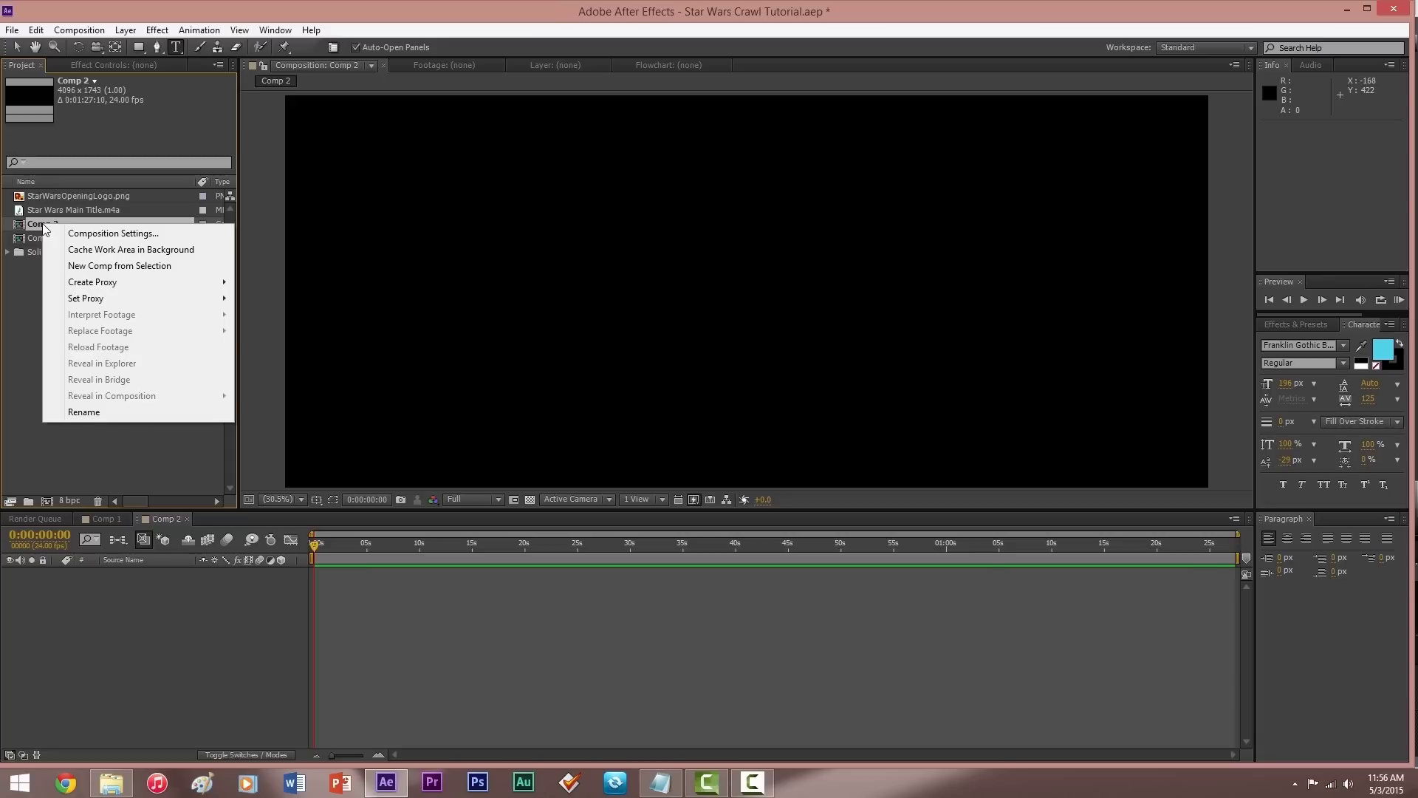
click(85, 412)
text(Craw)
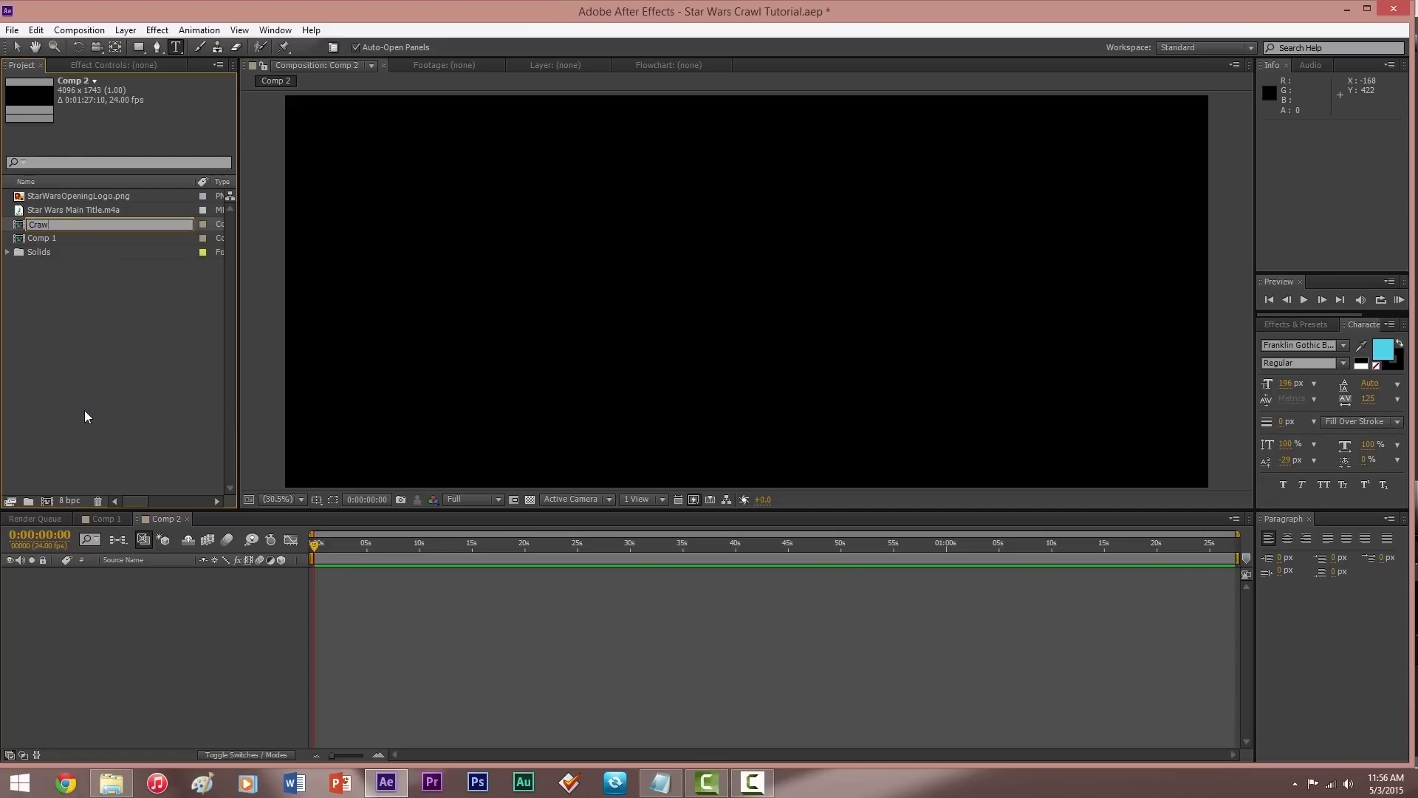
text(l and Logo)
key(Return)
Duplicate the "Crawl and Logo" composition and rename the copy "Crawl Precomp".
right_click(150, 226)
click(132, 224)
key(ctrl+d)
right_click(103, 226)
click(151, 415)
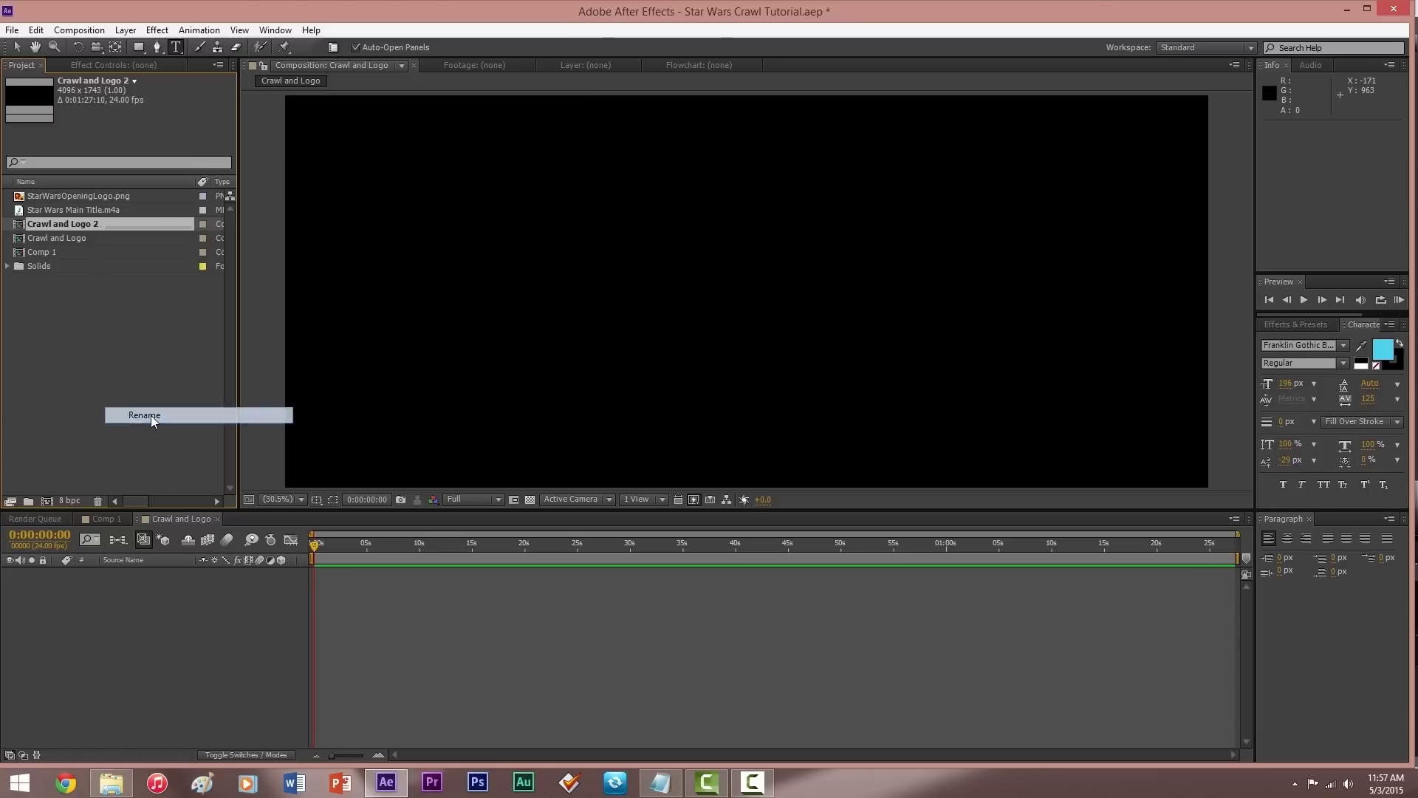
text(Crawl Precomp)
key(Return)
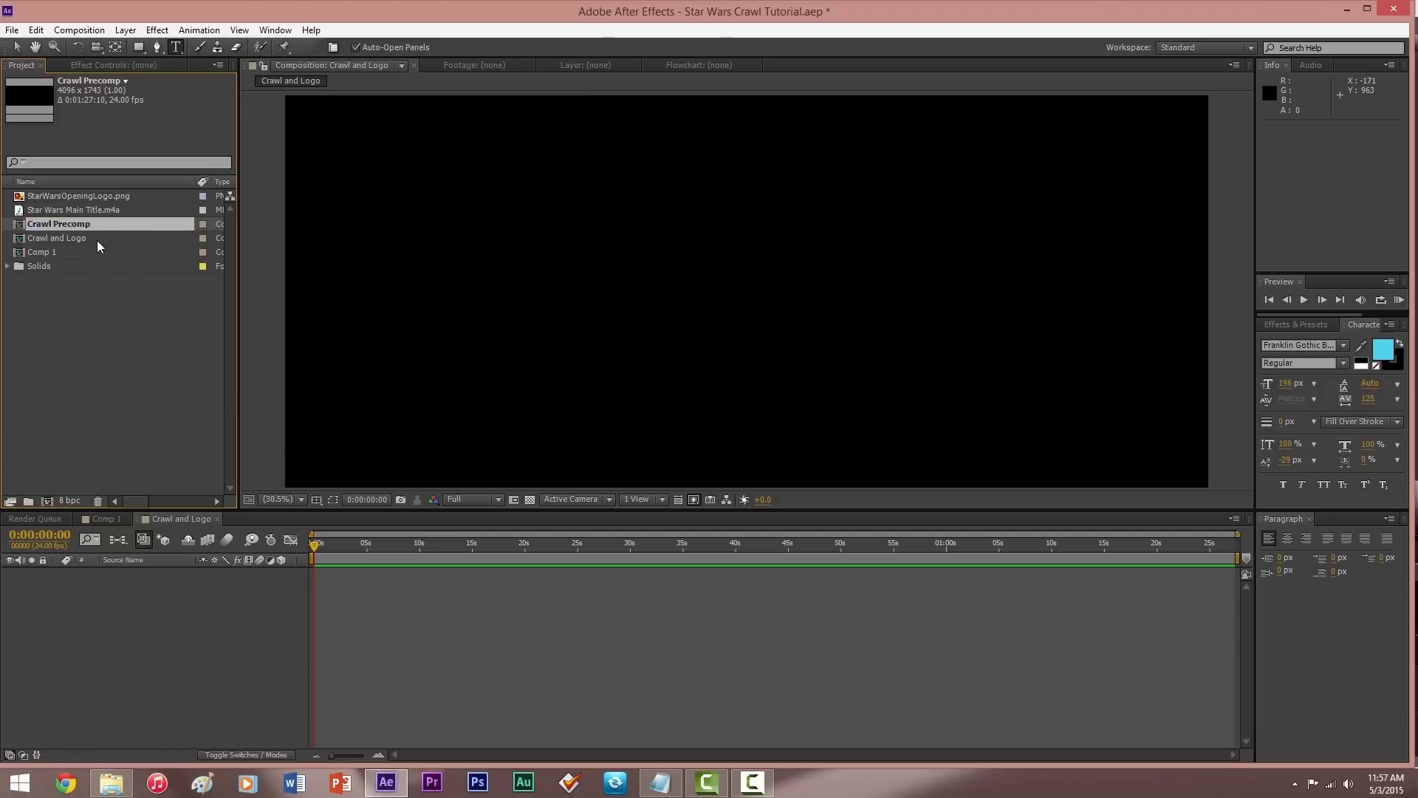
Add a black solid at full comp size to the "Crawl and Logo" composition.
click(91, 237)
click(125, 29)
mouse_move(251, 49)
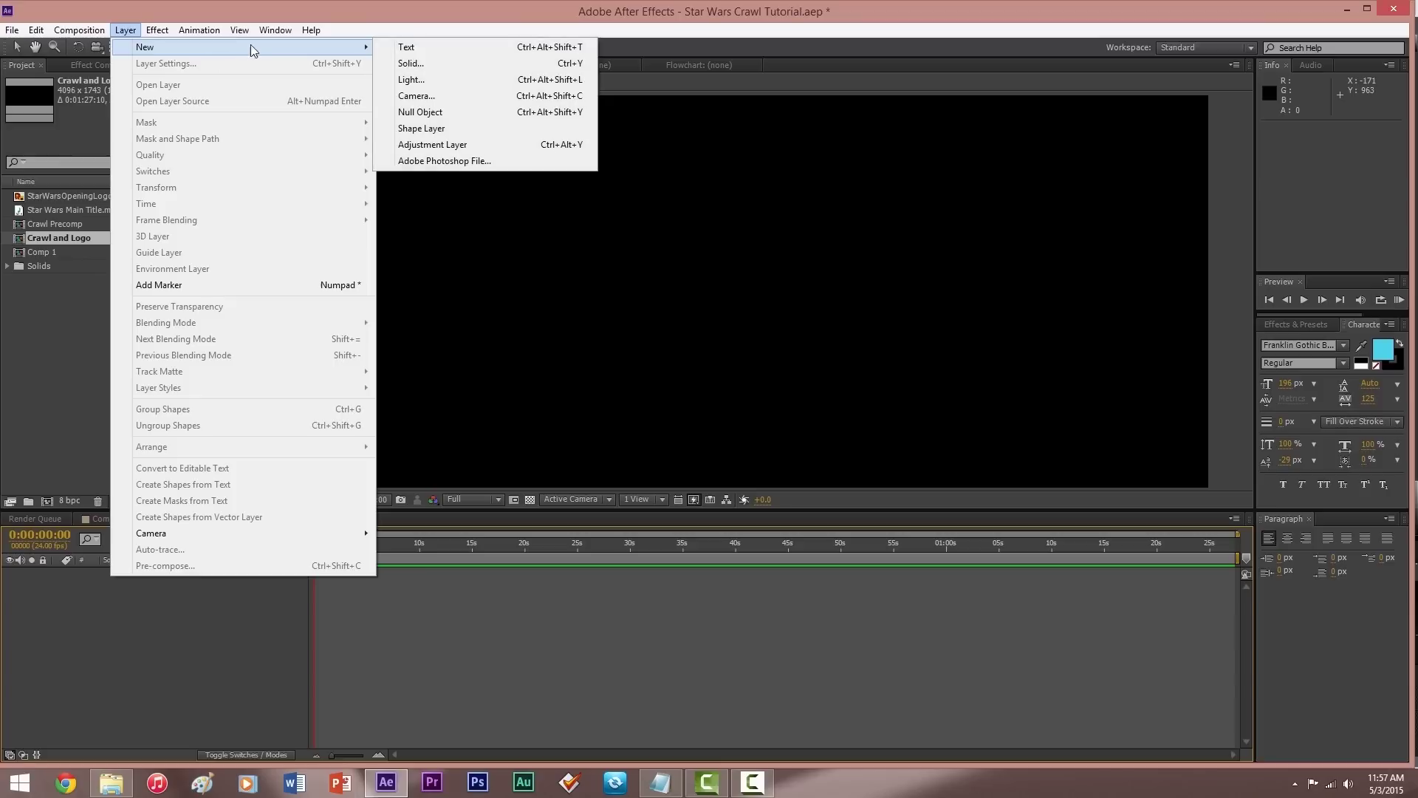
click(406, 63)
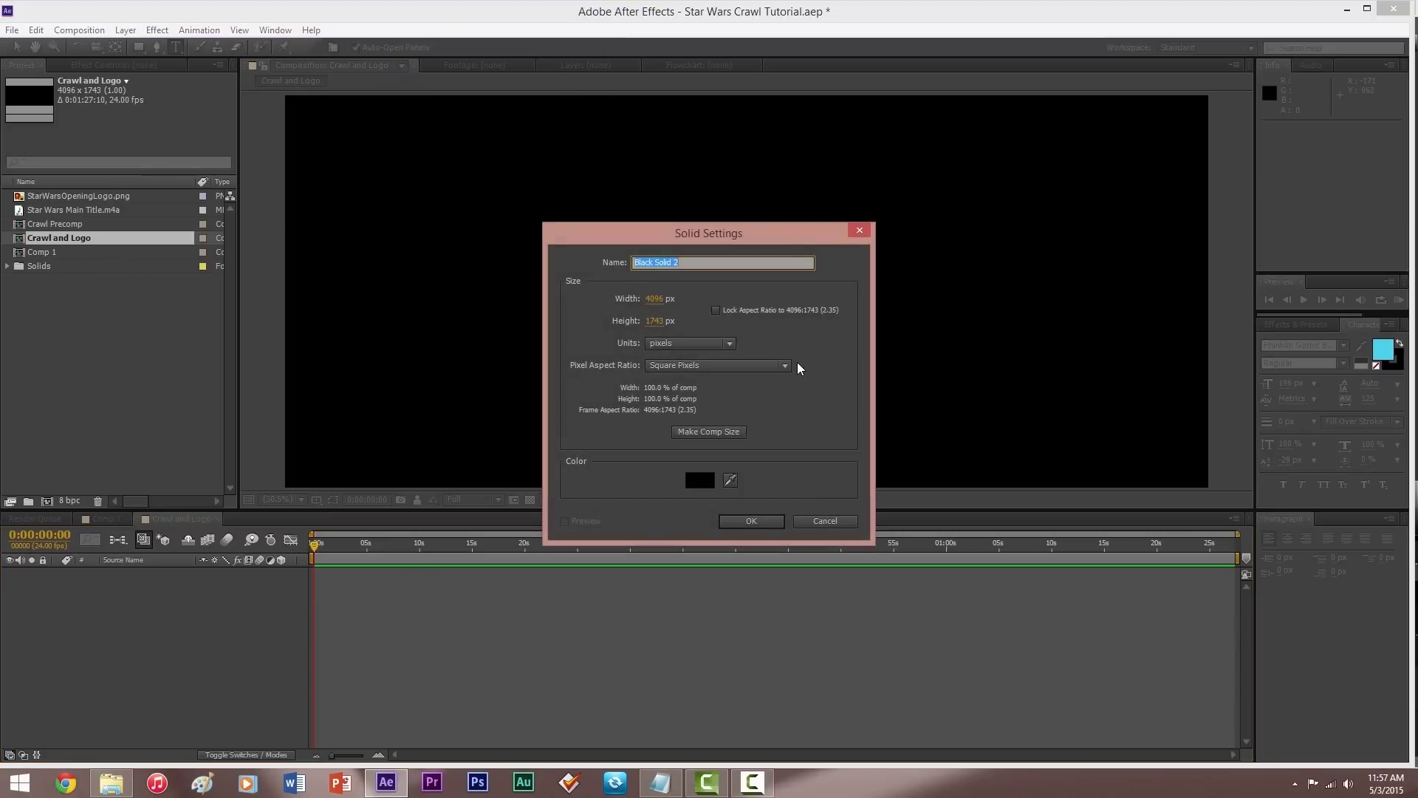
click(702, 436)
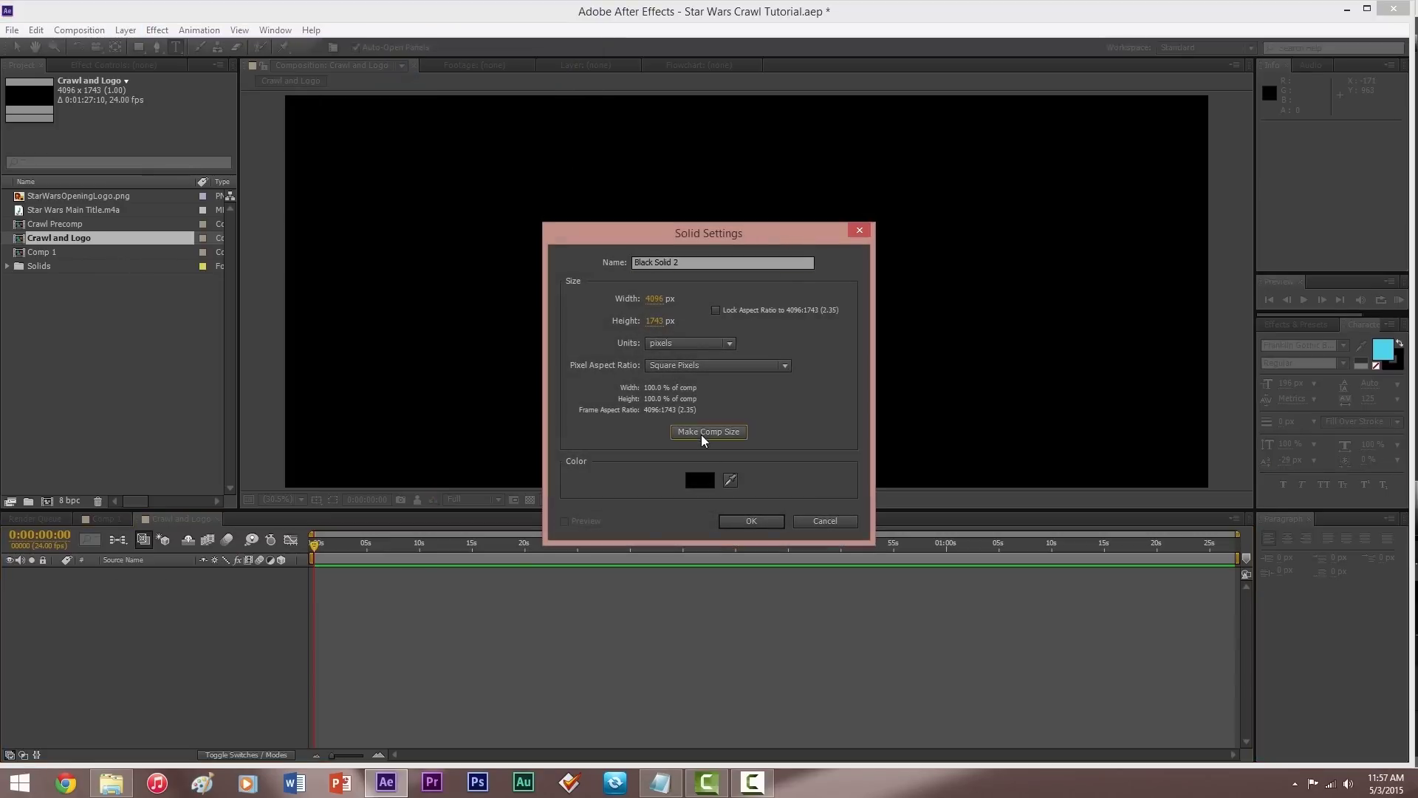
click(751, 527)
Add a second solid in dark gray #363636 above the black solid.
click(125, 29)
mouse_move(251, 47)
click(409, 64)
click(700, 481)
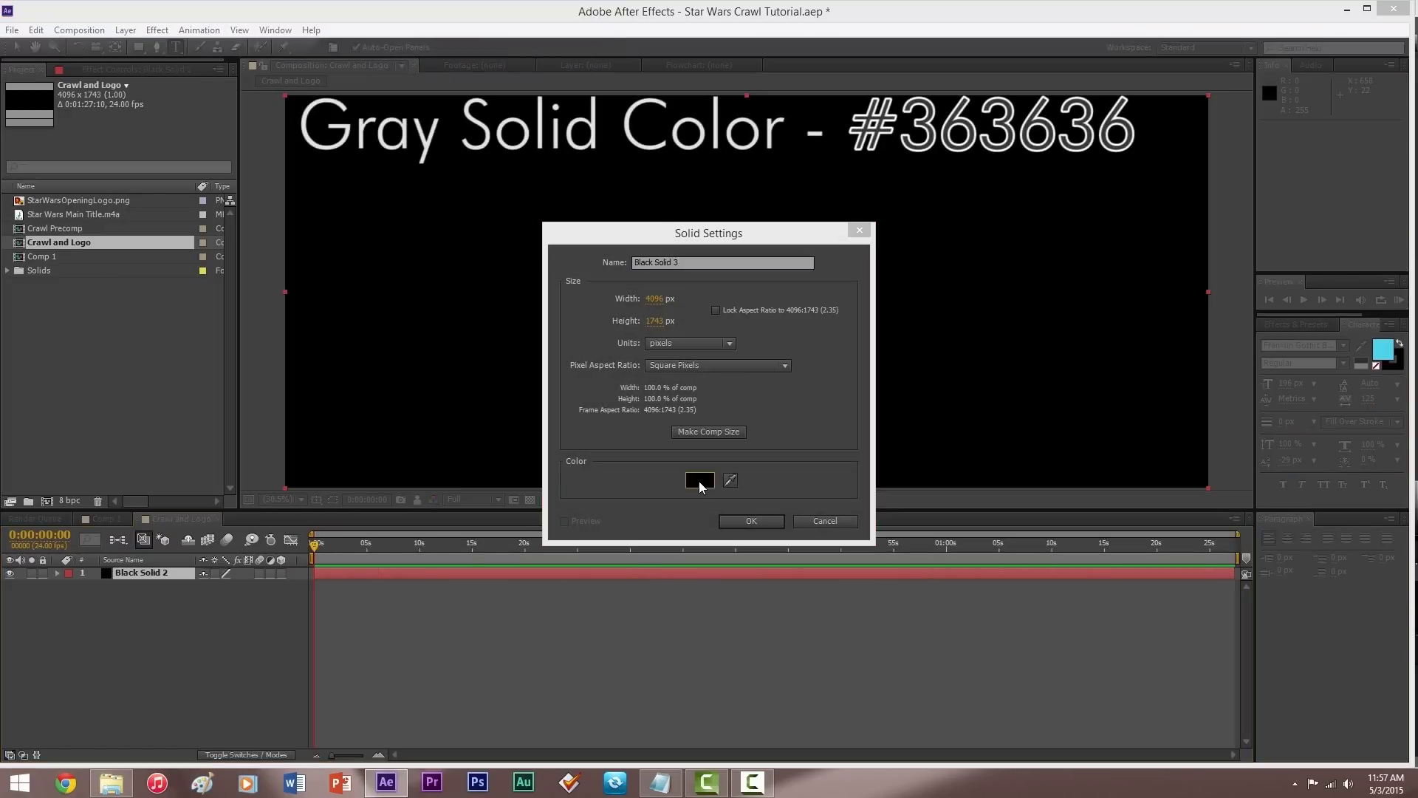
click(411, 506)
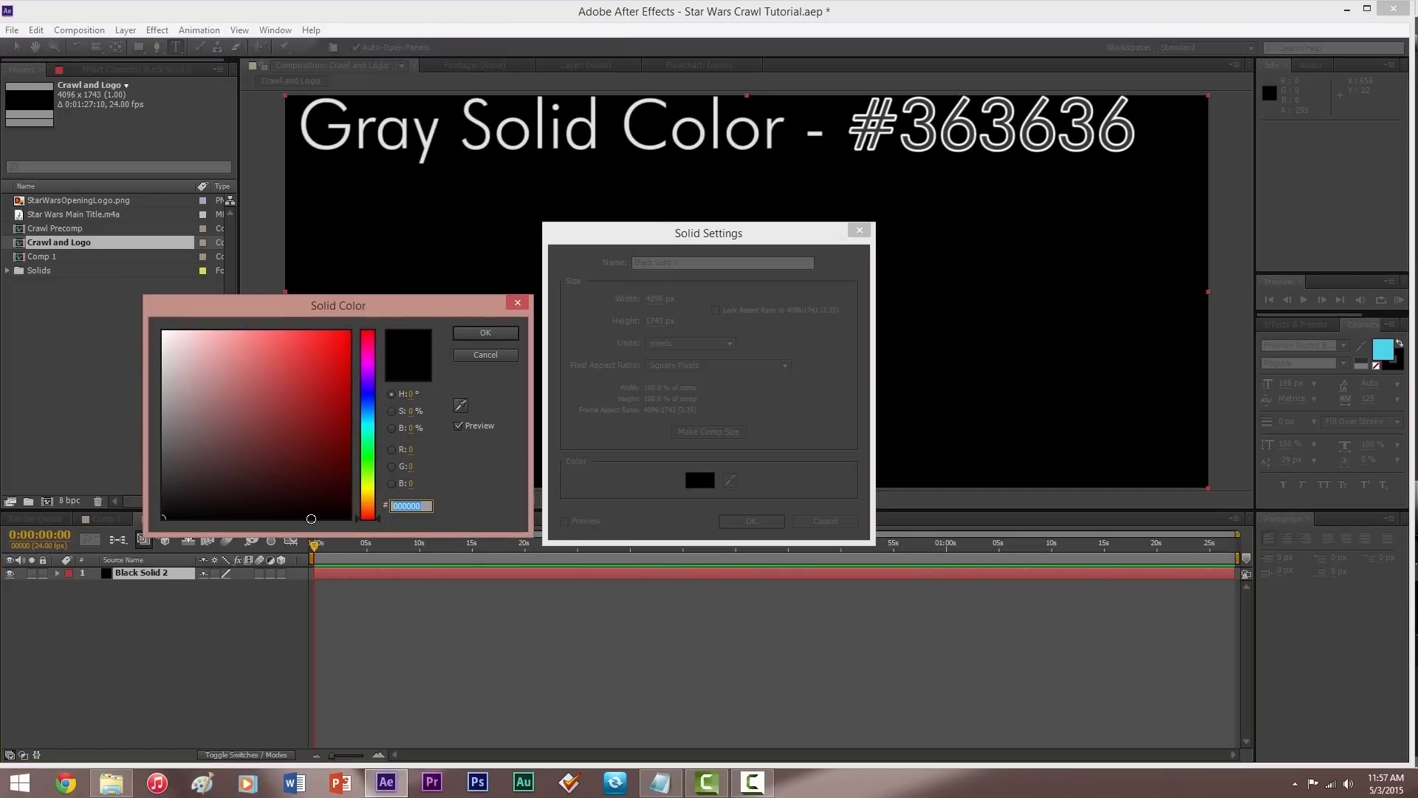
text(363636)
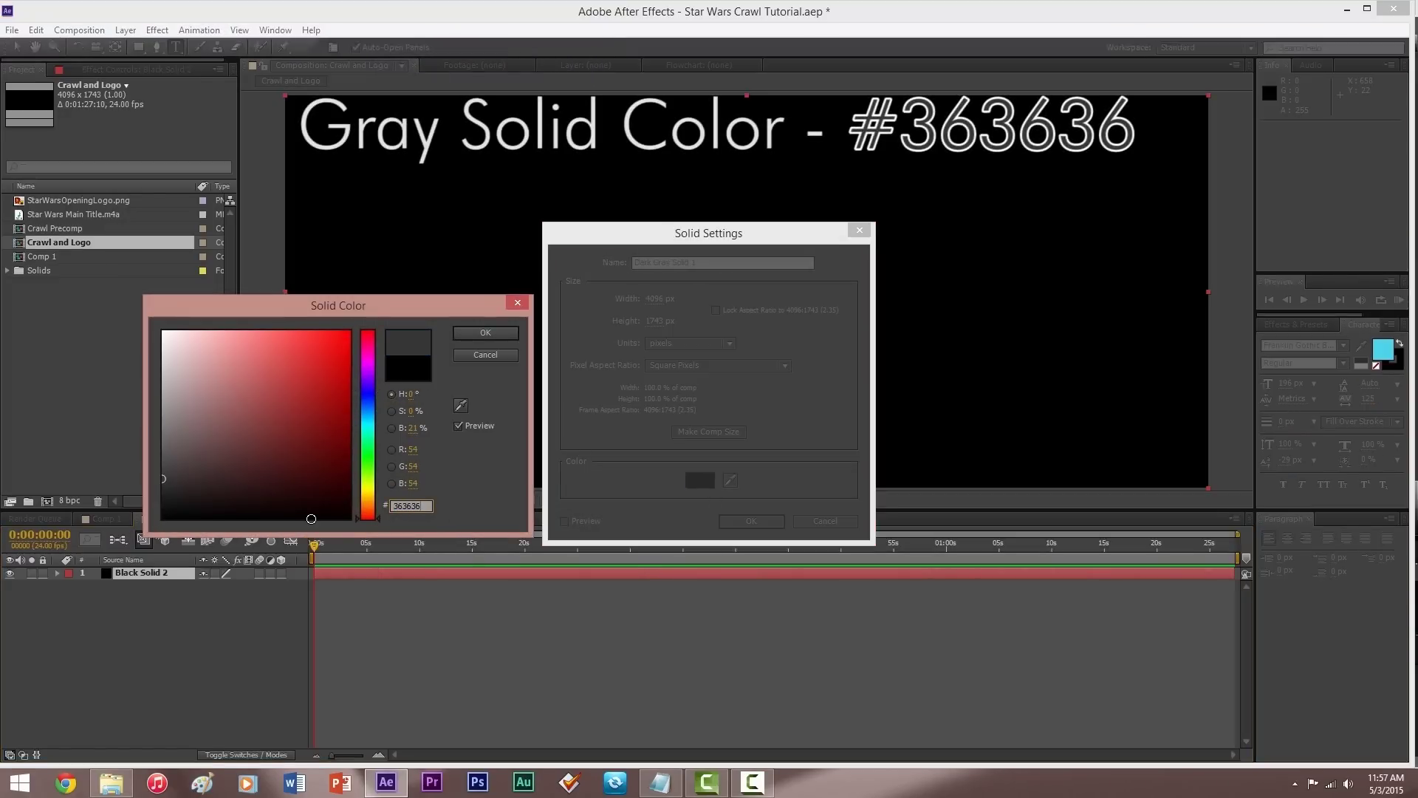
key(Return)
click(758, 521)
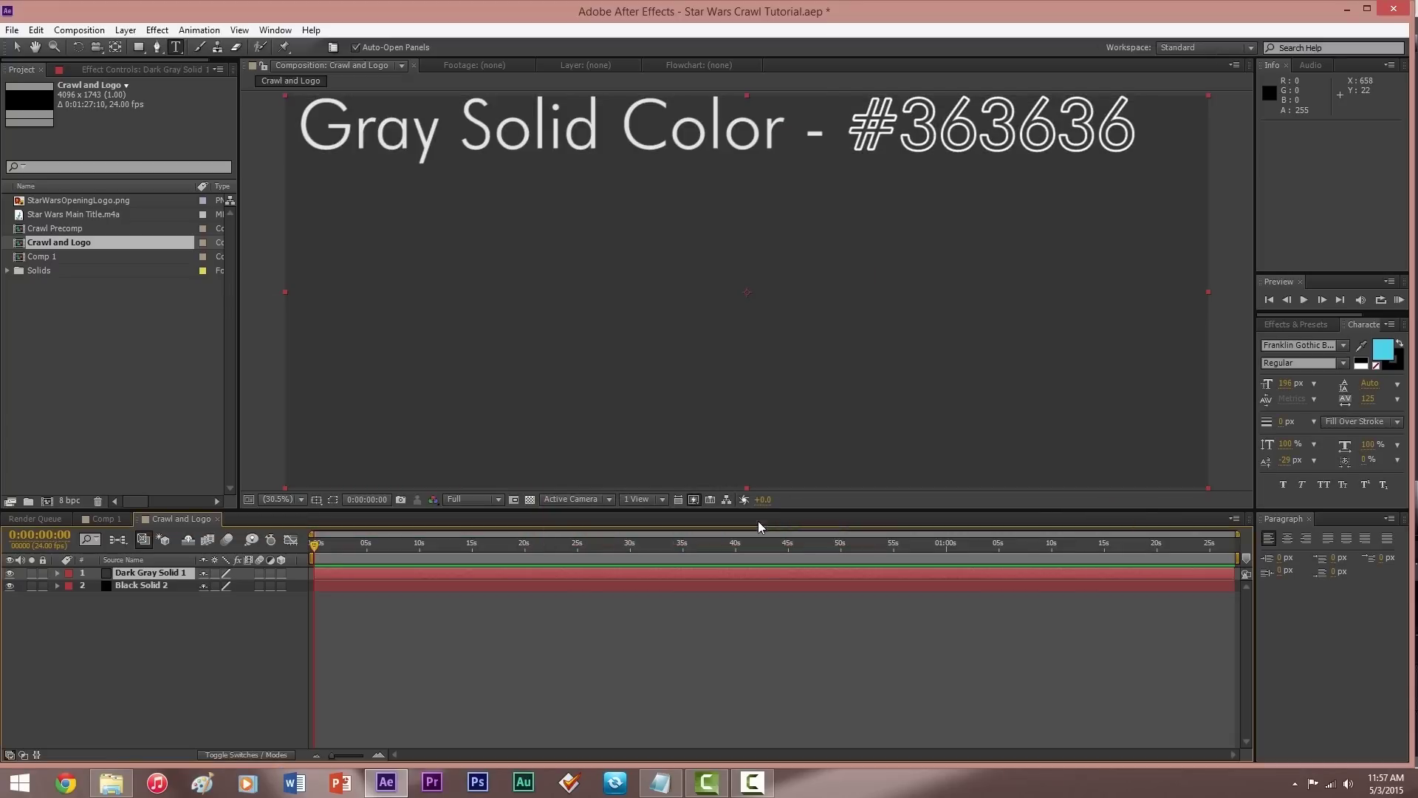
Apply Fractal Noise to the dark gray solid with contrast 450 and brightness -200.
click(157, 30)
mouse_move(194, 264)
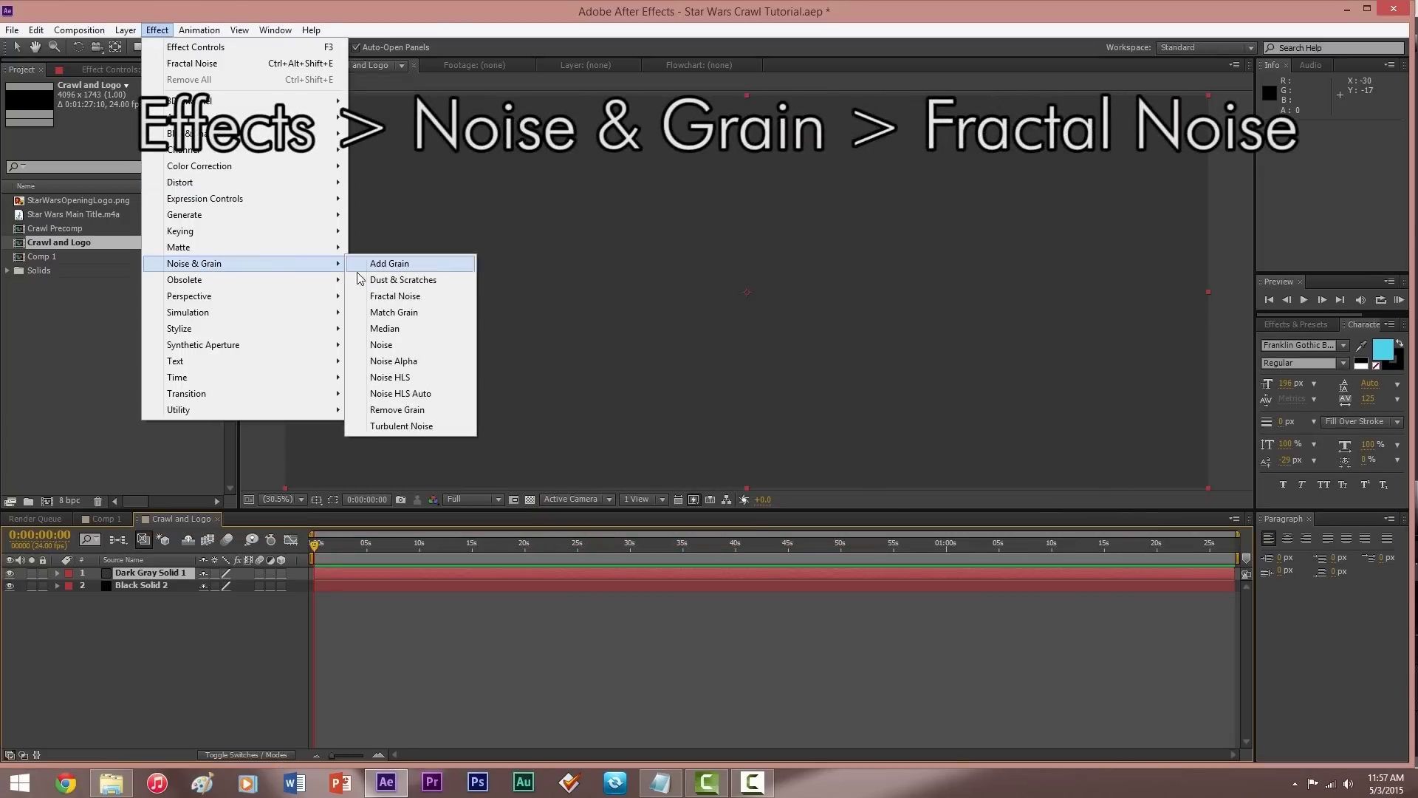
click(402, 295)
click(138, 148)
text(450)
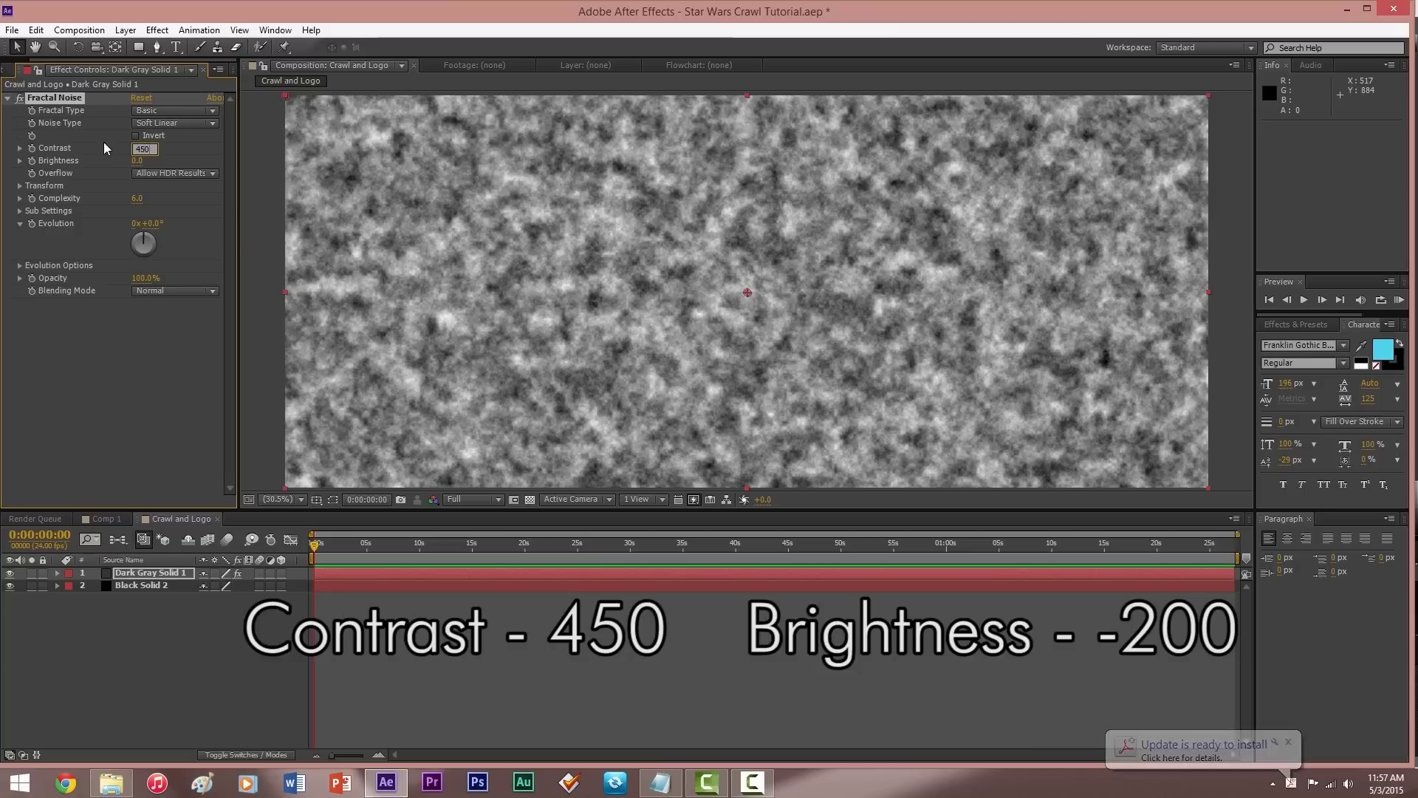
key(Return)
click(134, 161)
text(-200)
key(Return)
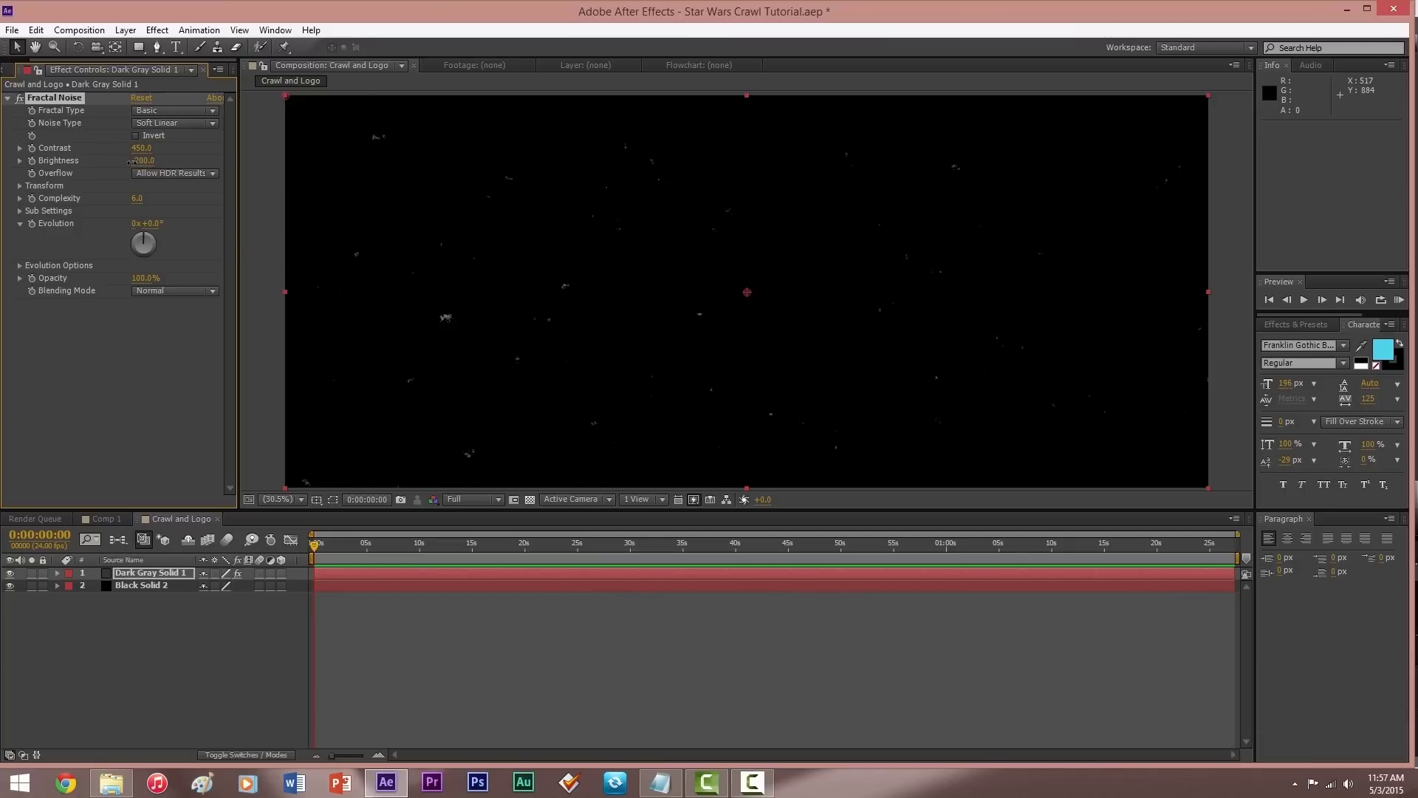
Set the Fractal Noise transform scale to 1.0 to shrink the noise into small stars.
click(20, 186)
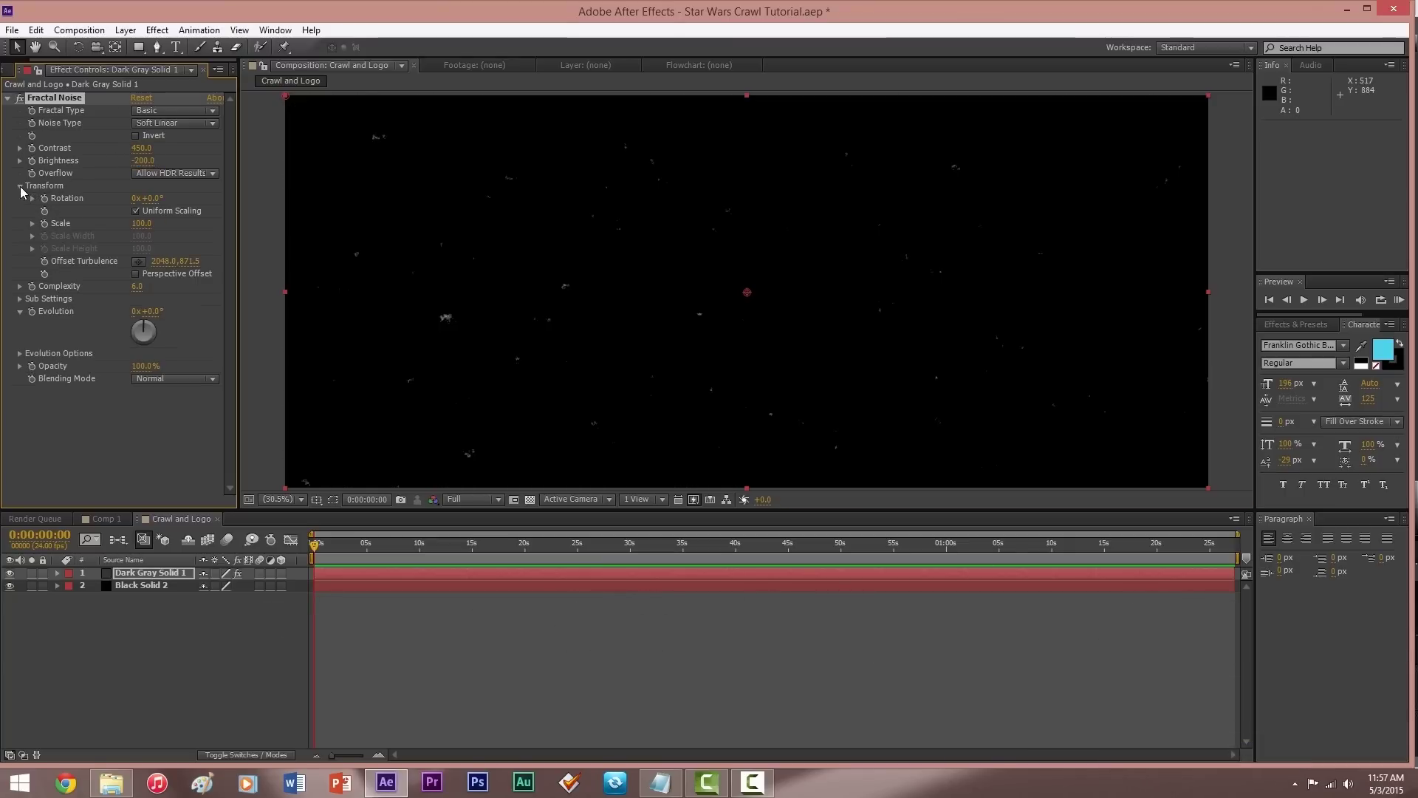
click(139, 224)
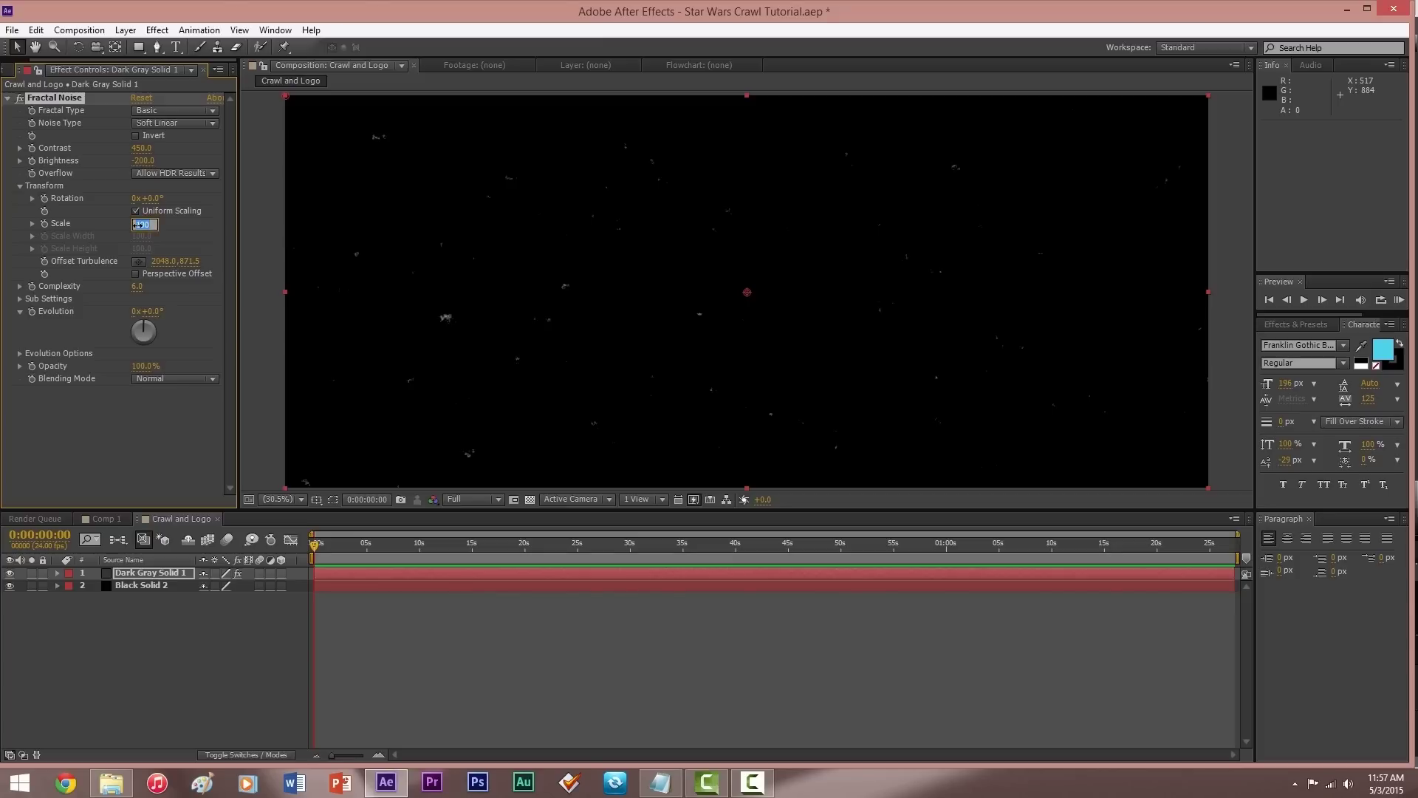
click(137, 224)
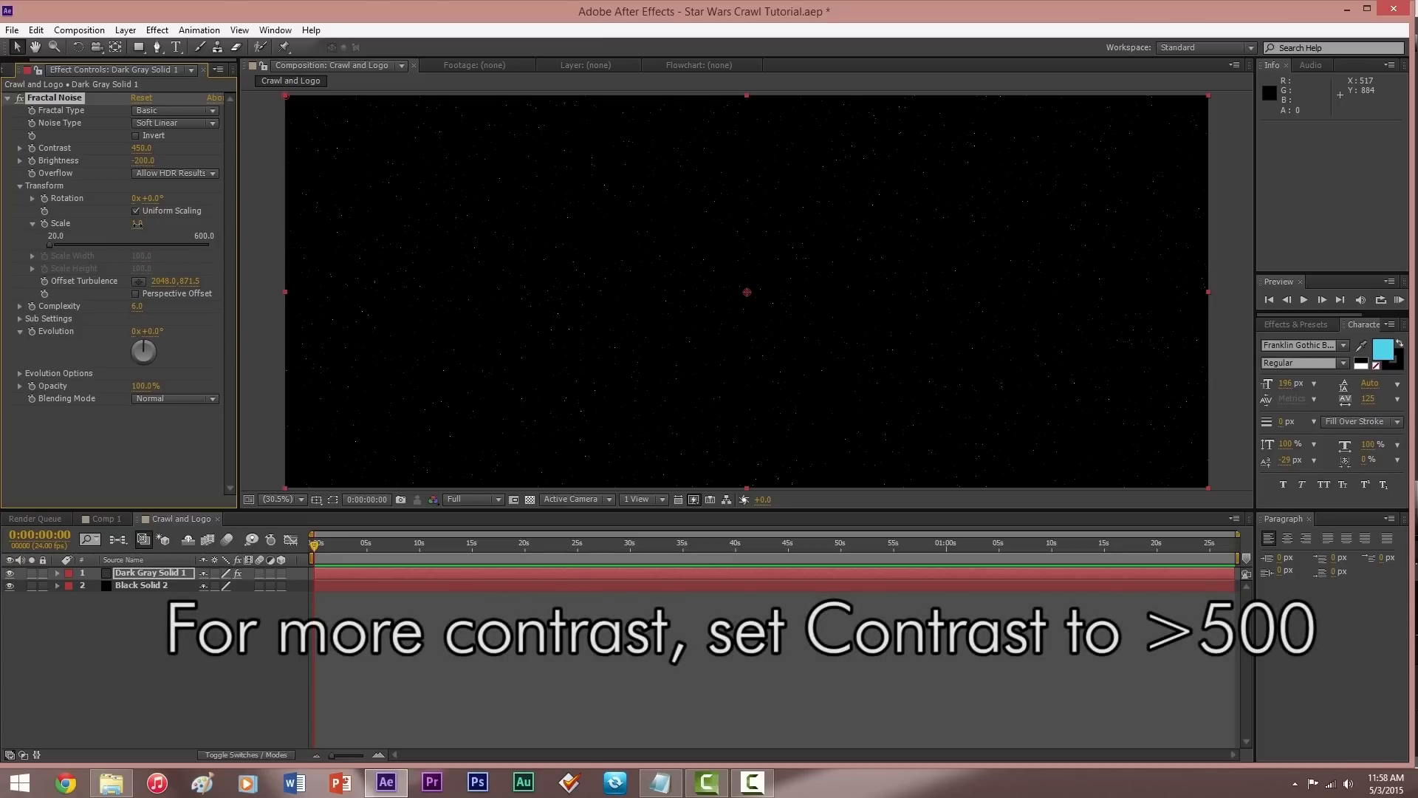
Try Fractal Noise contrast 500 and brightness -195 on the star layer, and undo both changes.
click(139, 147)
text(500)
key(Return)
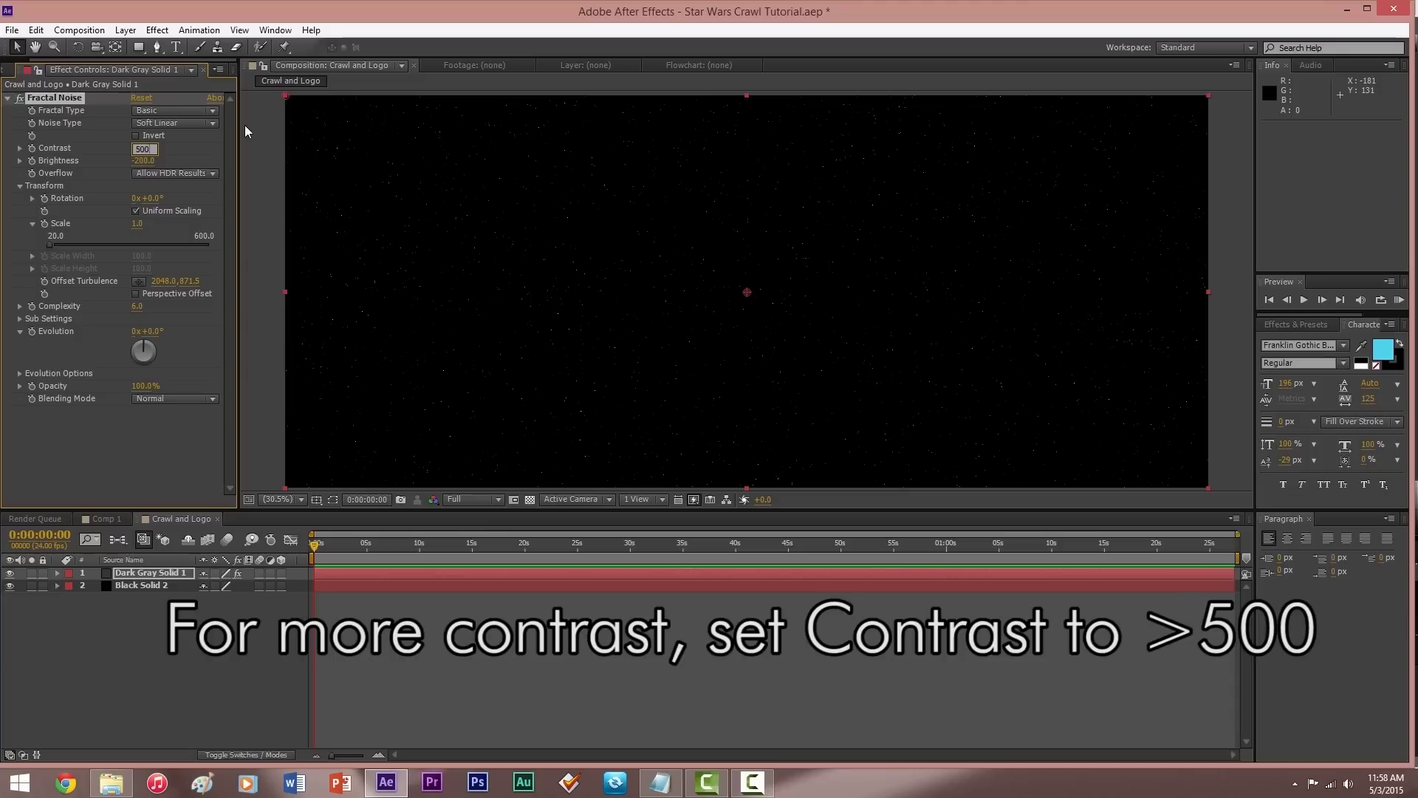
click(143, 160)
text(-195)
key(Return)
key(ctrl+z)
key(ctrl+z)
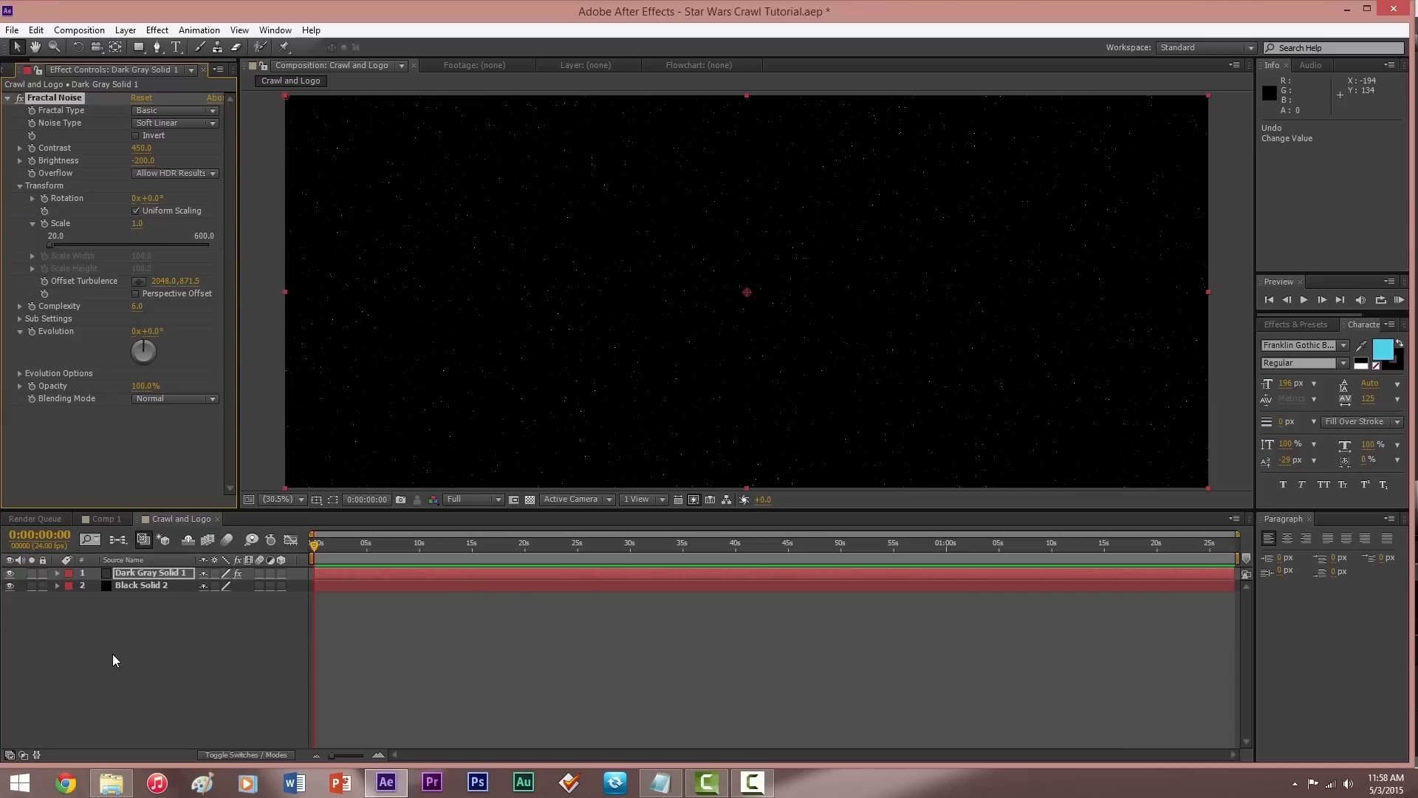
Place StarWarsOpeningLogo.png as the uppermost layer in "Crawl and Logo" and make it a 3D layer.
click(112, 654)
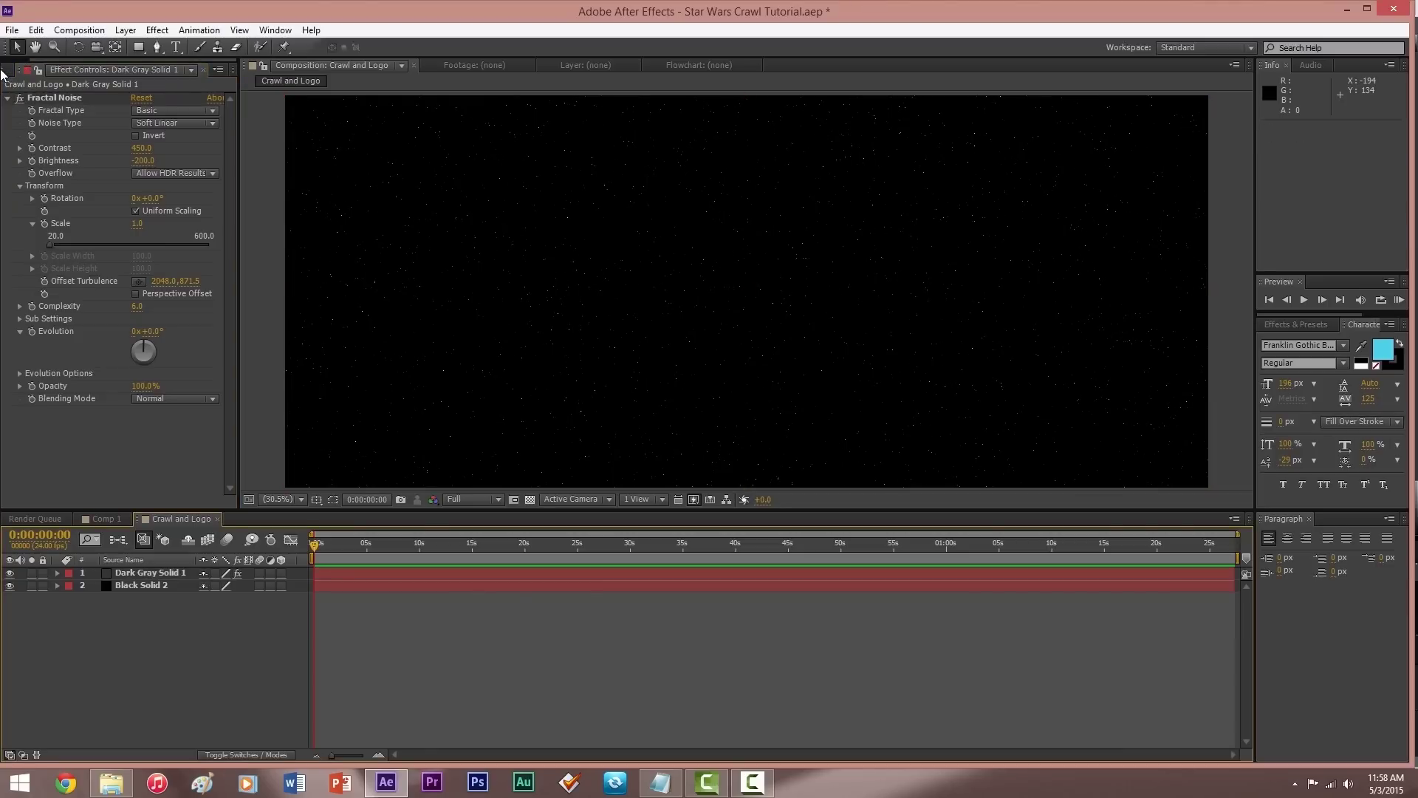
click(10, 70)
click(69, 198)
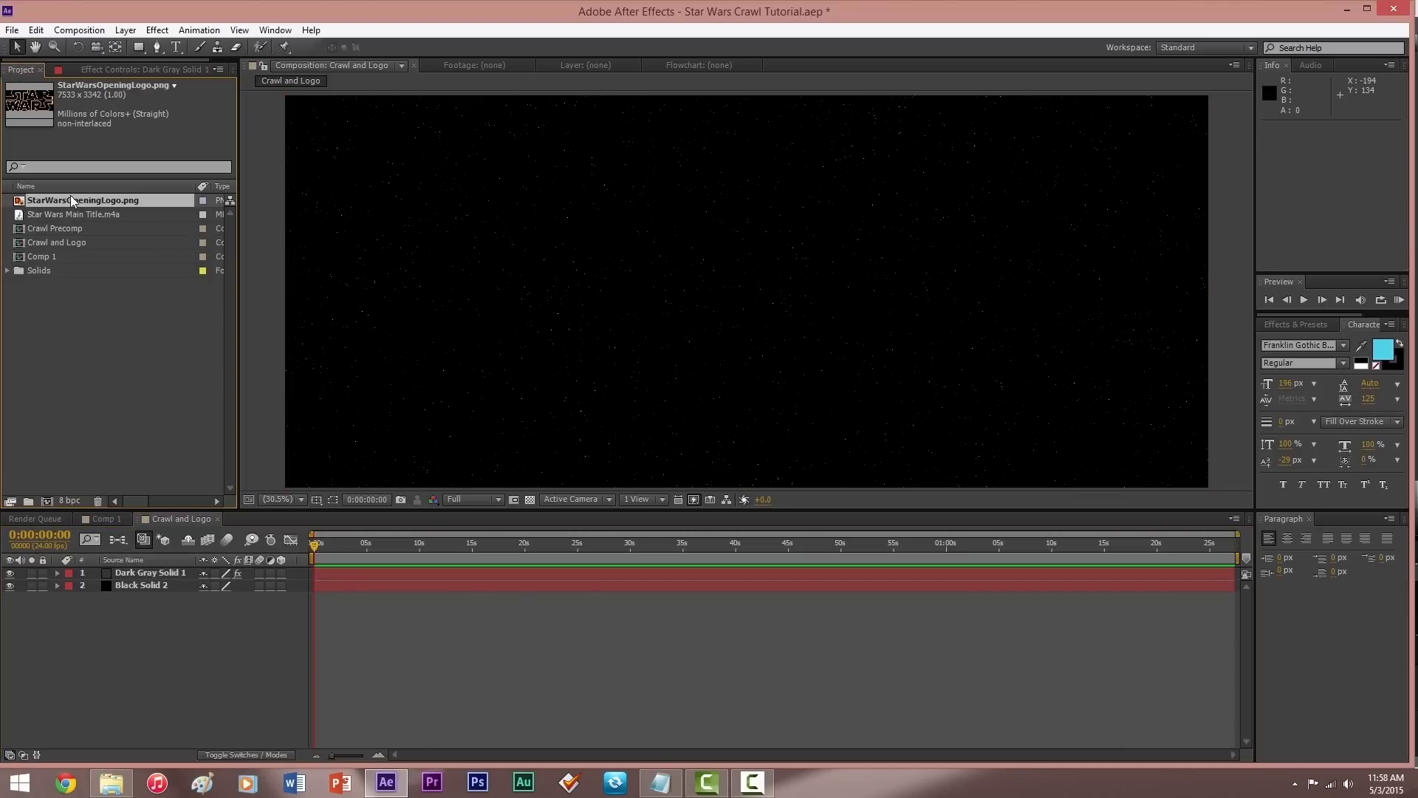
drag(121, 547, 124, 574)
click(281, 572)
Scale the logo layer uniformly to 56%.
key(s)
click(270, 585)
text(56)
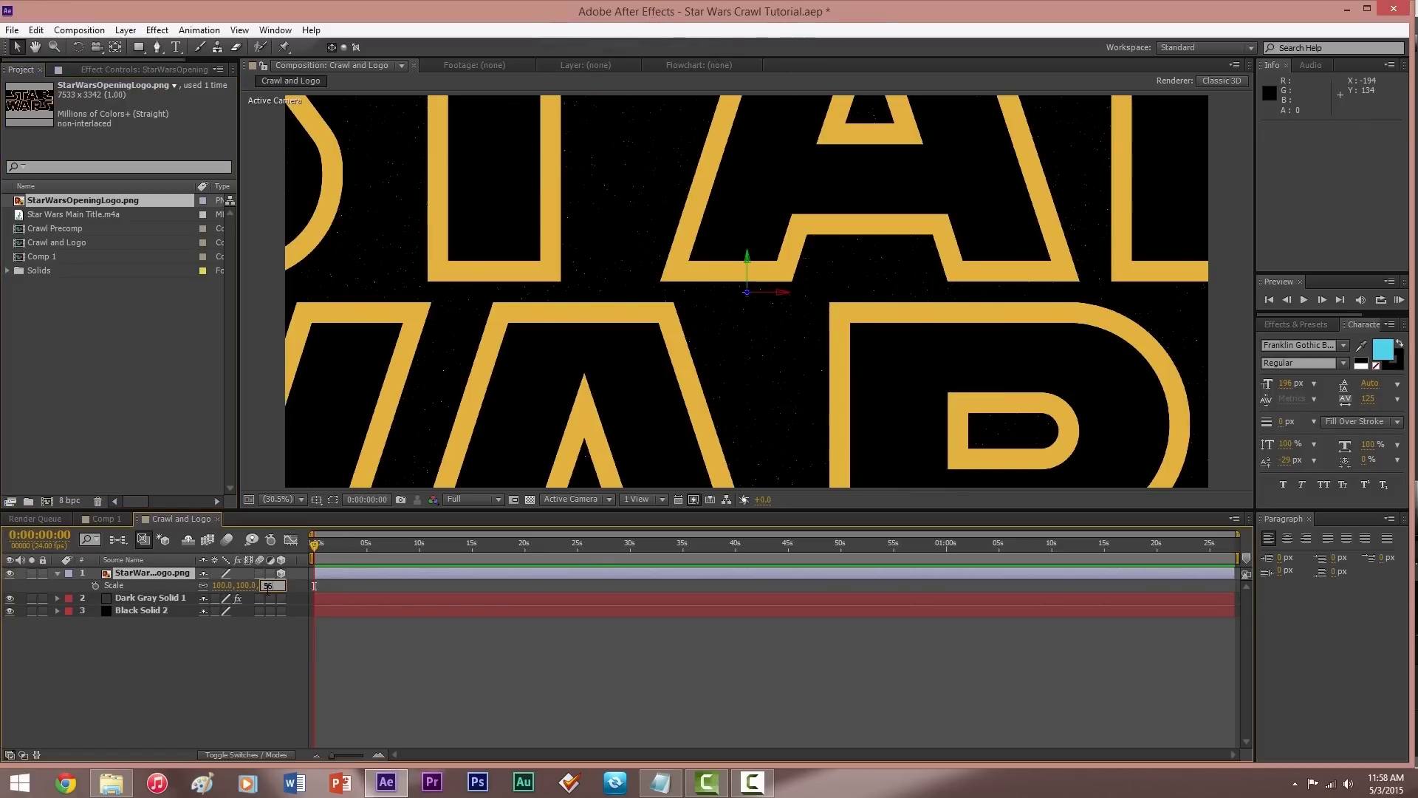
key(Return)
Set the logo's position to 2078.8, 875.3, 0 and keyframe it at 0:00:00:00.
key(p)
click(212, 585)
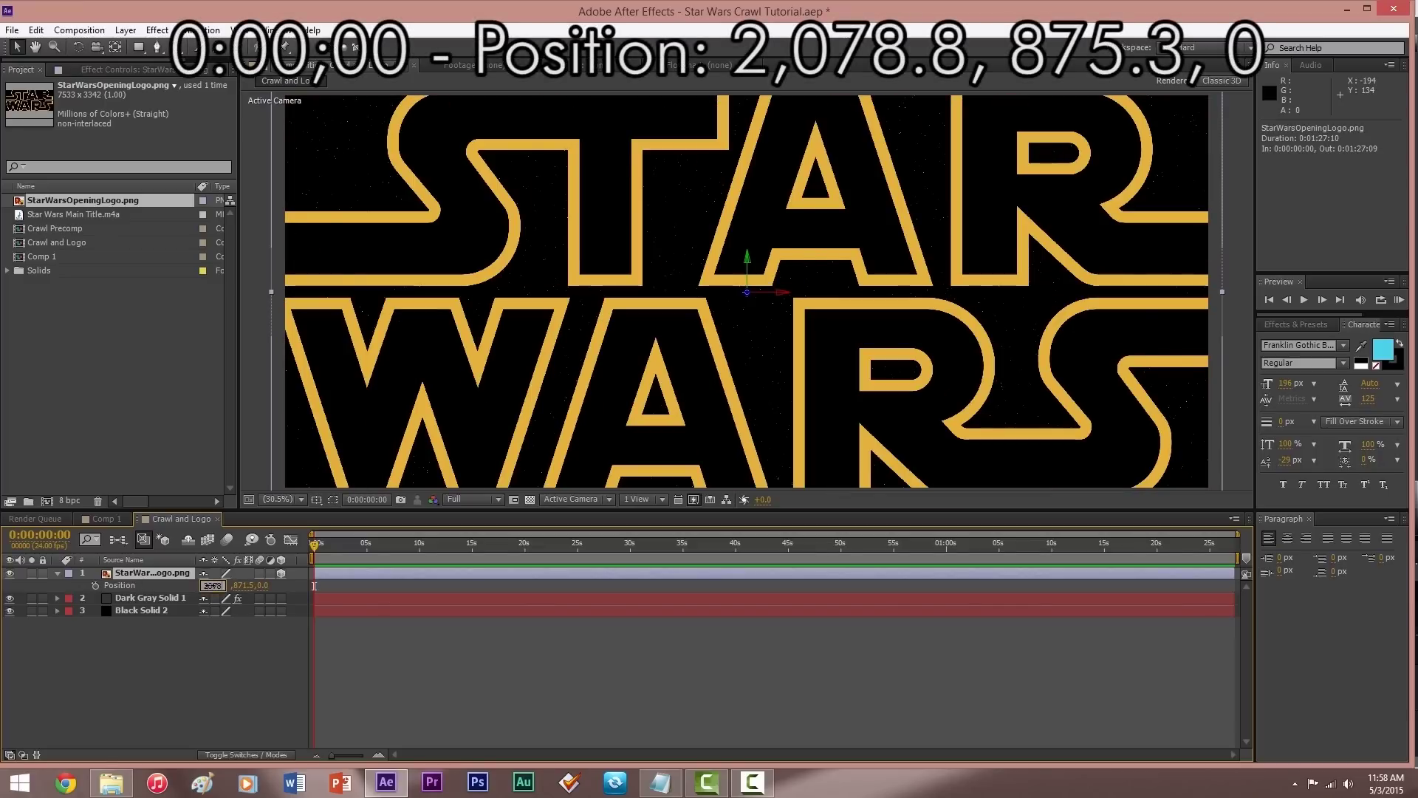
key(Return)
click(238, 585)
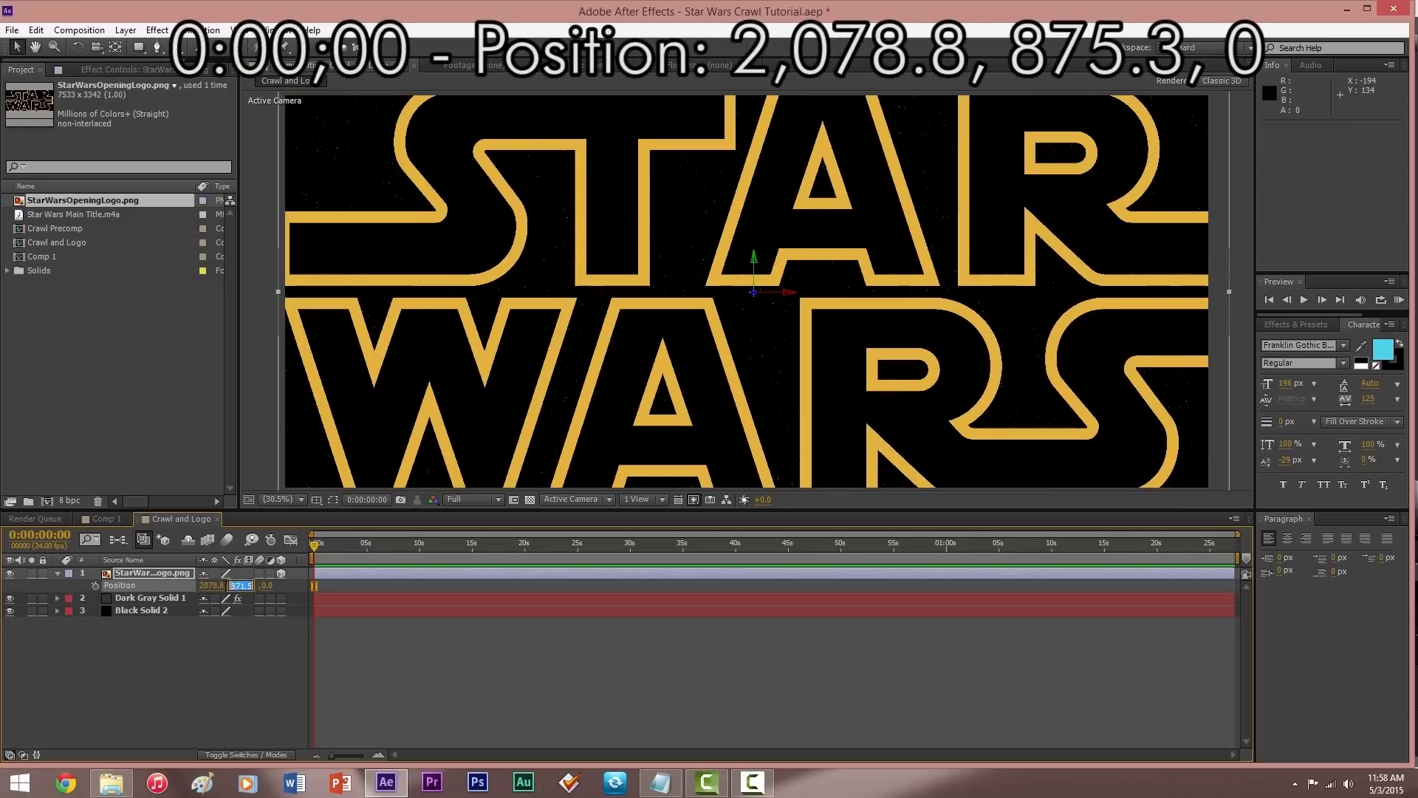
text(875.3)
key(Return)
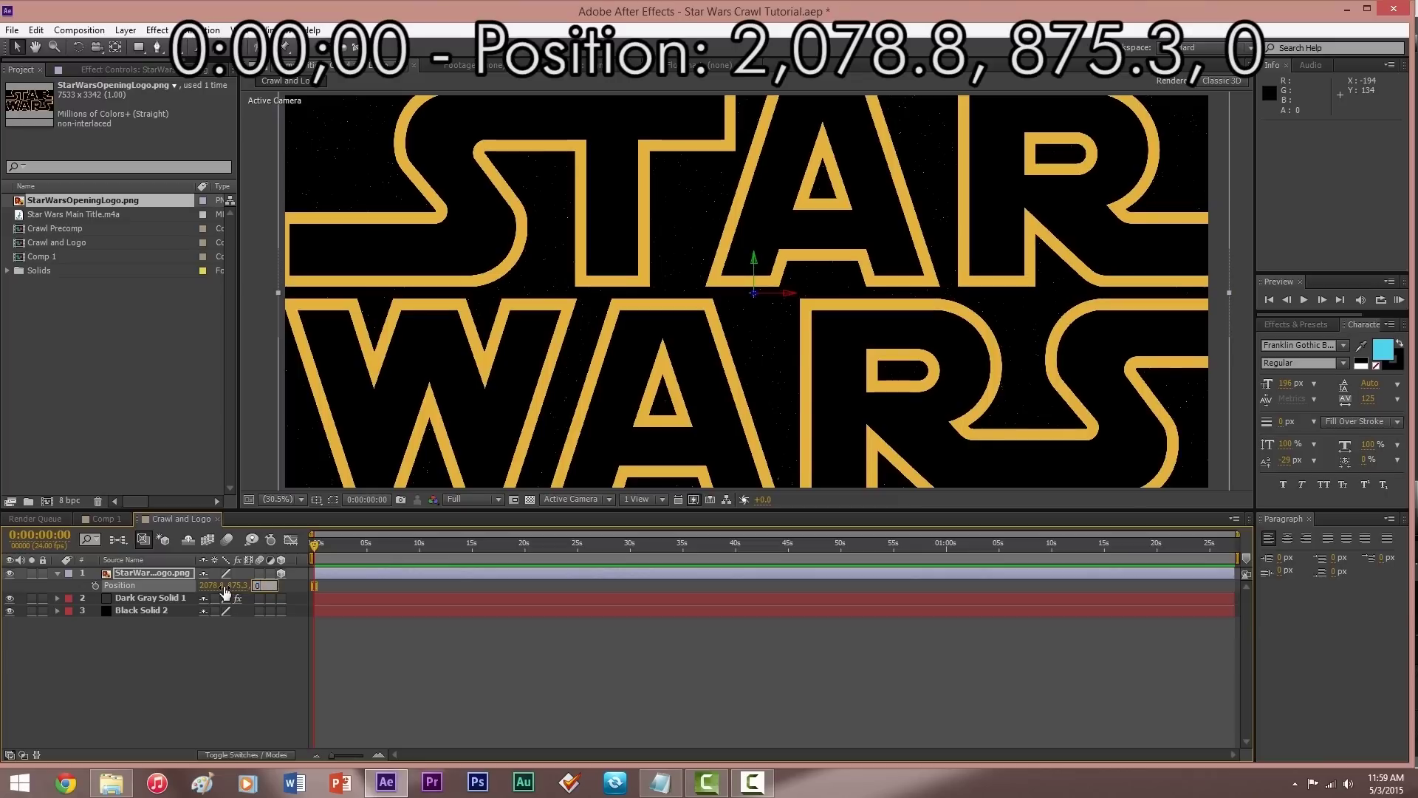
click(93, 587)
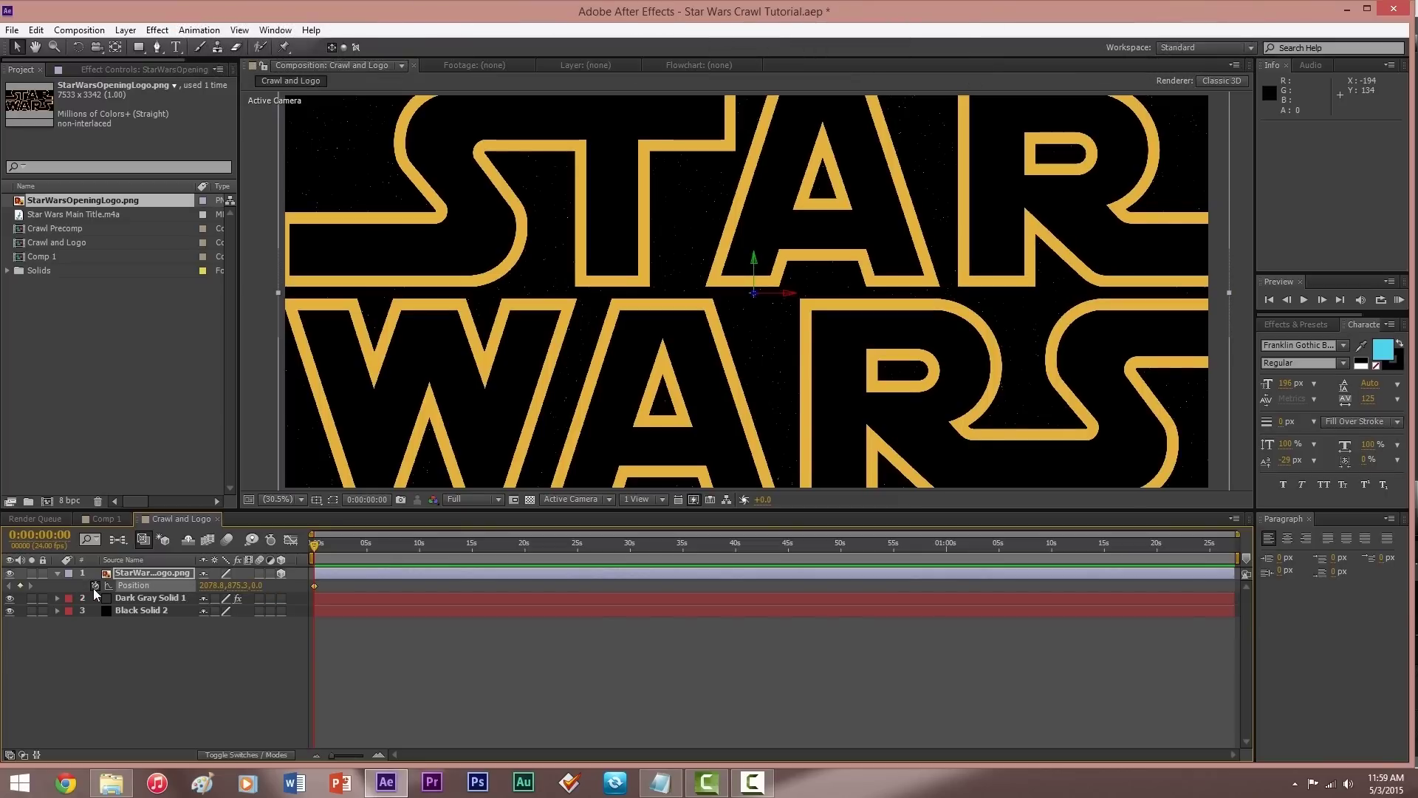
Keyframe the logo's position at 0:00:00:10 with Y 858.6 and Z 2317.7.
click(378, 500)
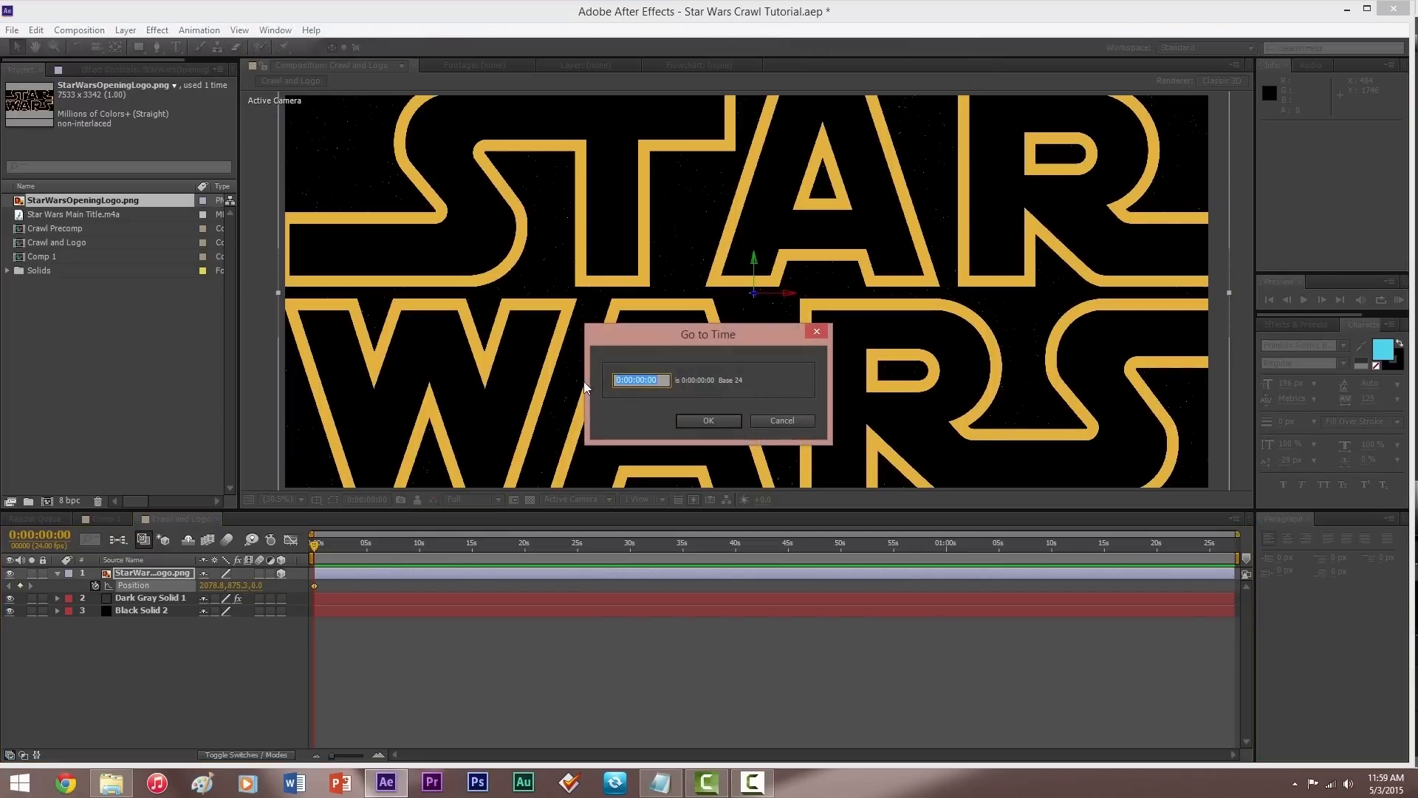
text(10)
key(Return)
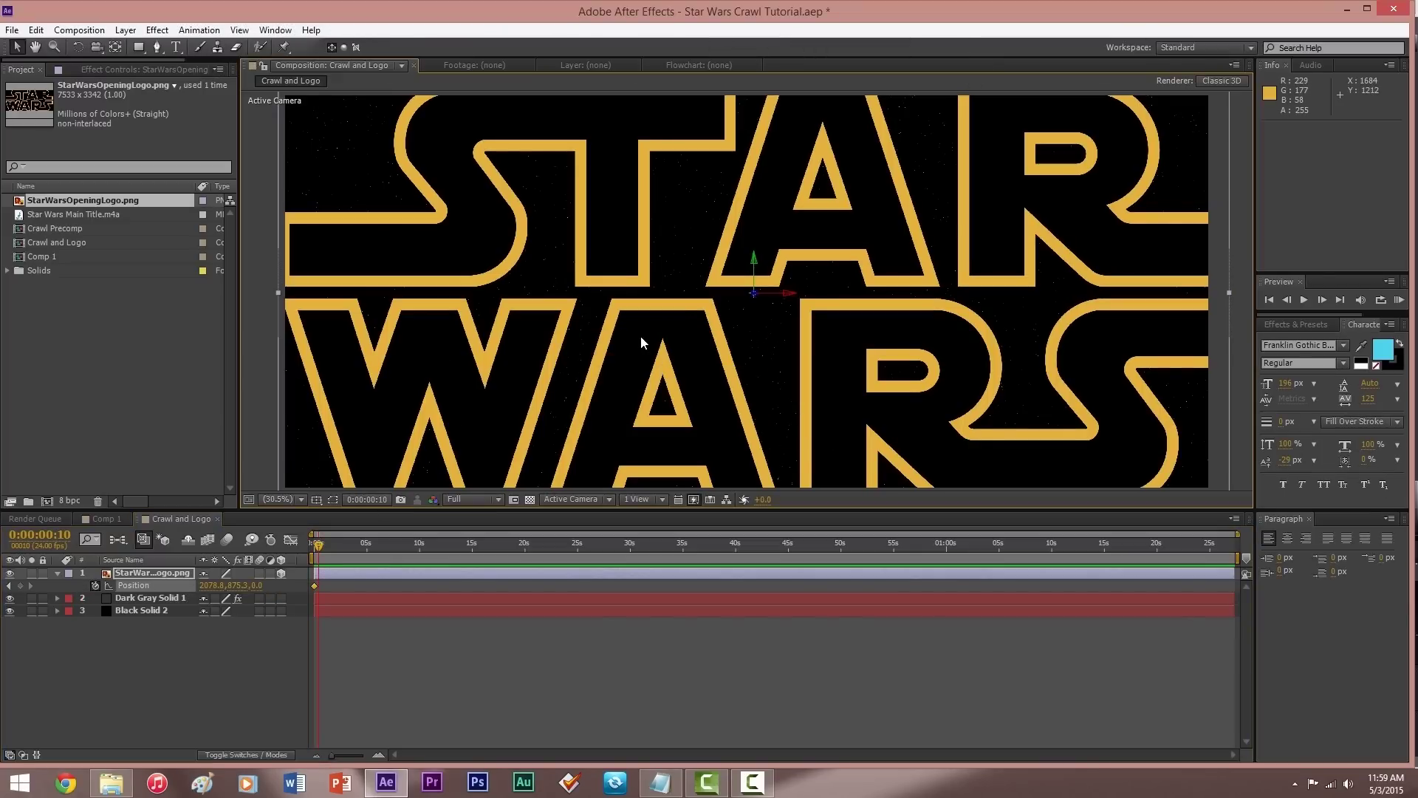
click(238, 585)
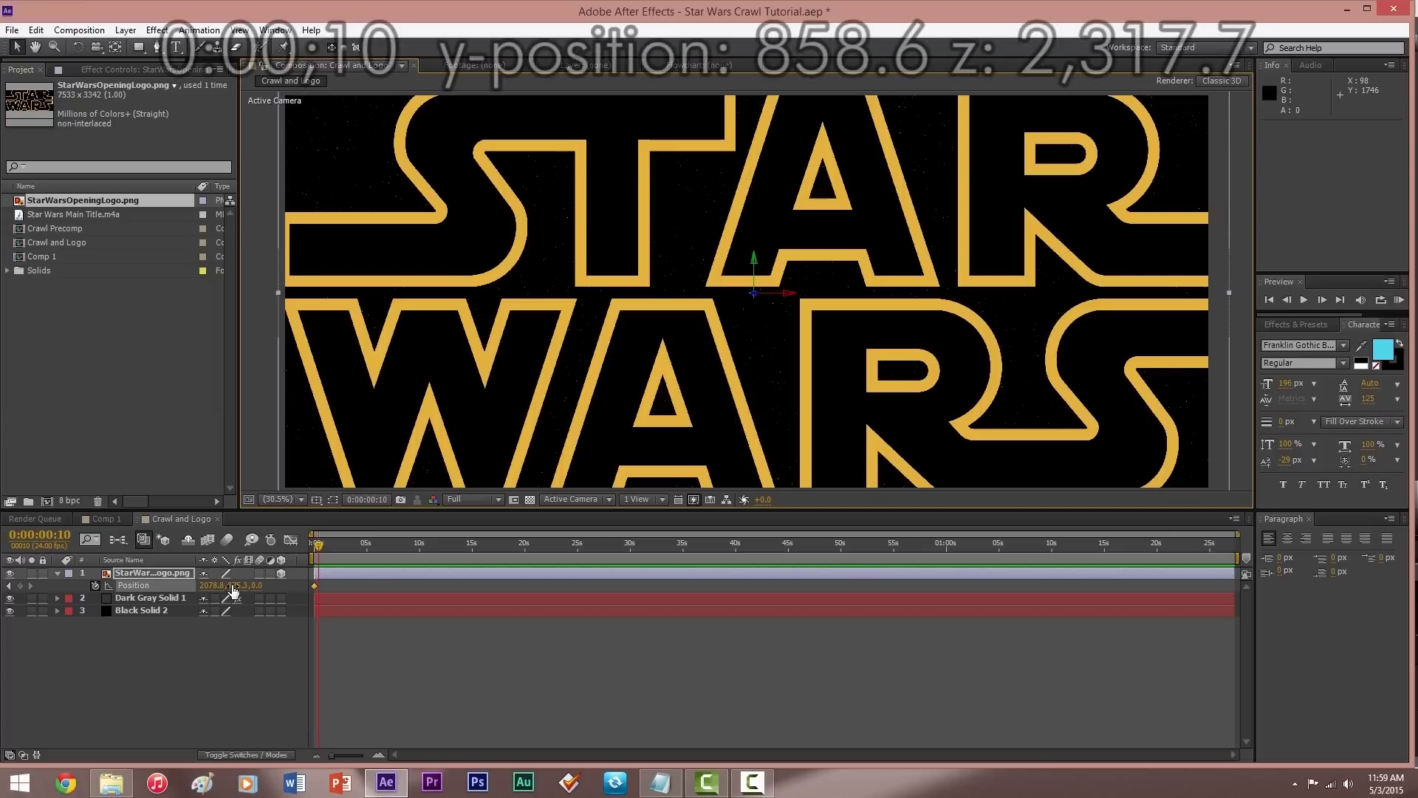
text(858.6)
key(Tab)
text(2)
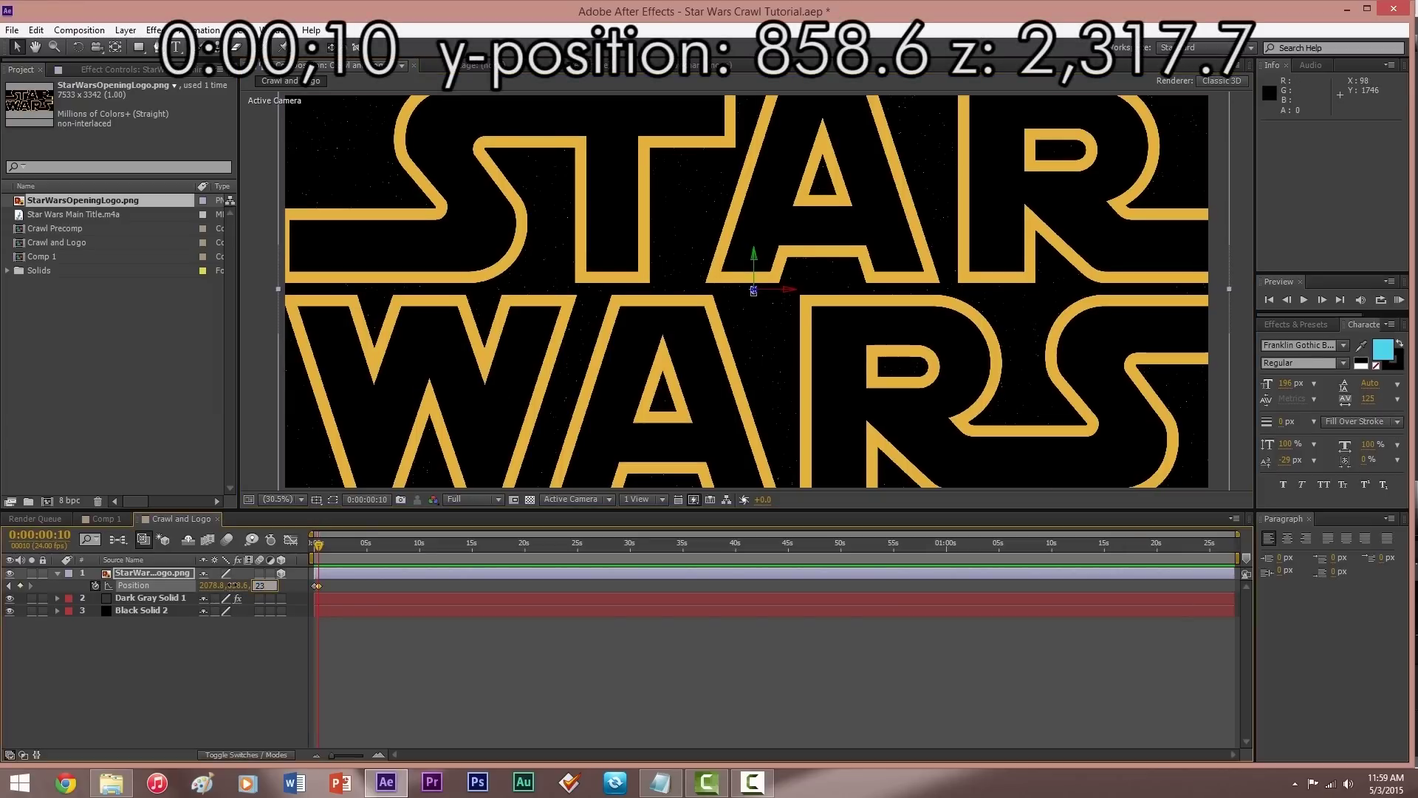
text(317.7)
key(Return)
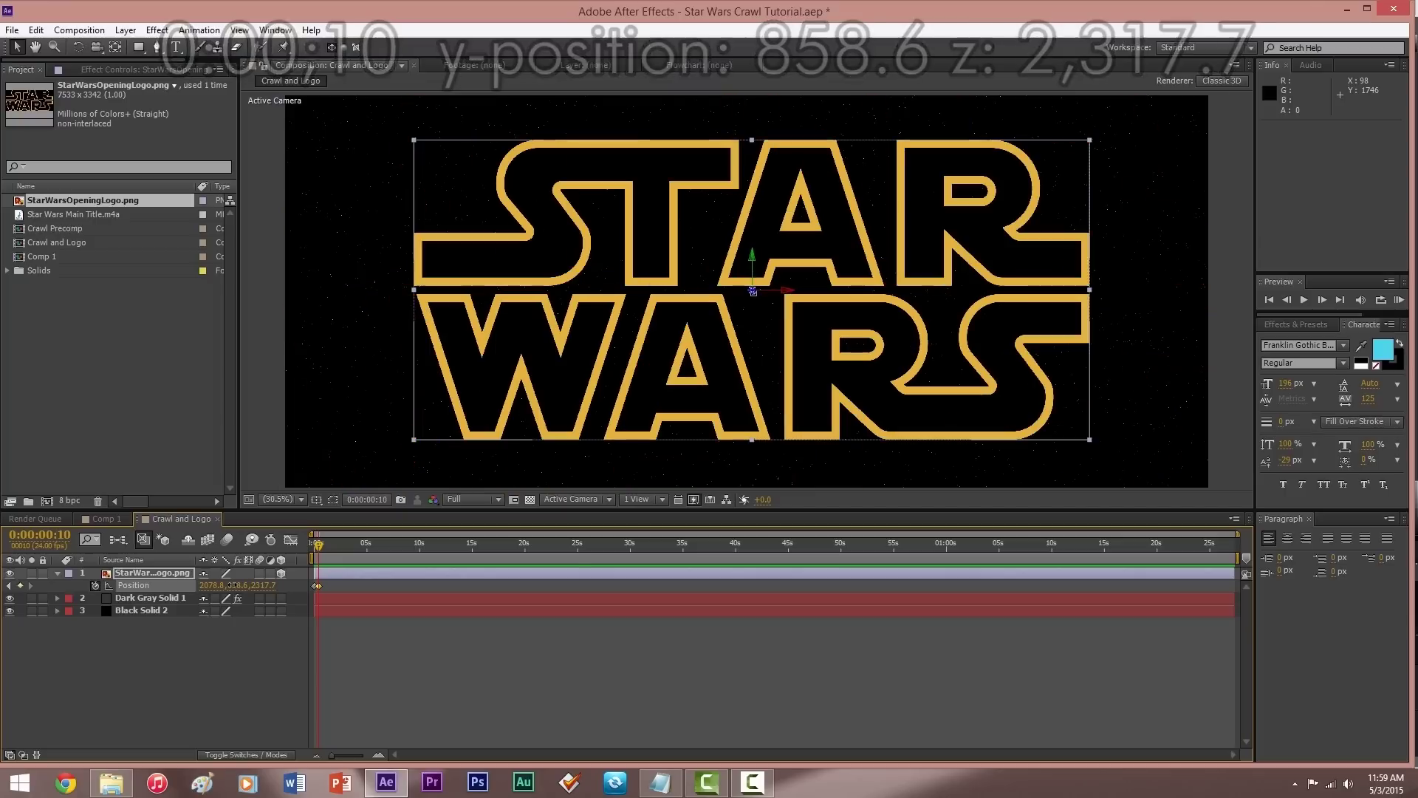
Keyframe the logo's position at 0:00:01:20 with Y 805.3 and Z 17449.
click(367, 498)
text(120)
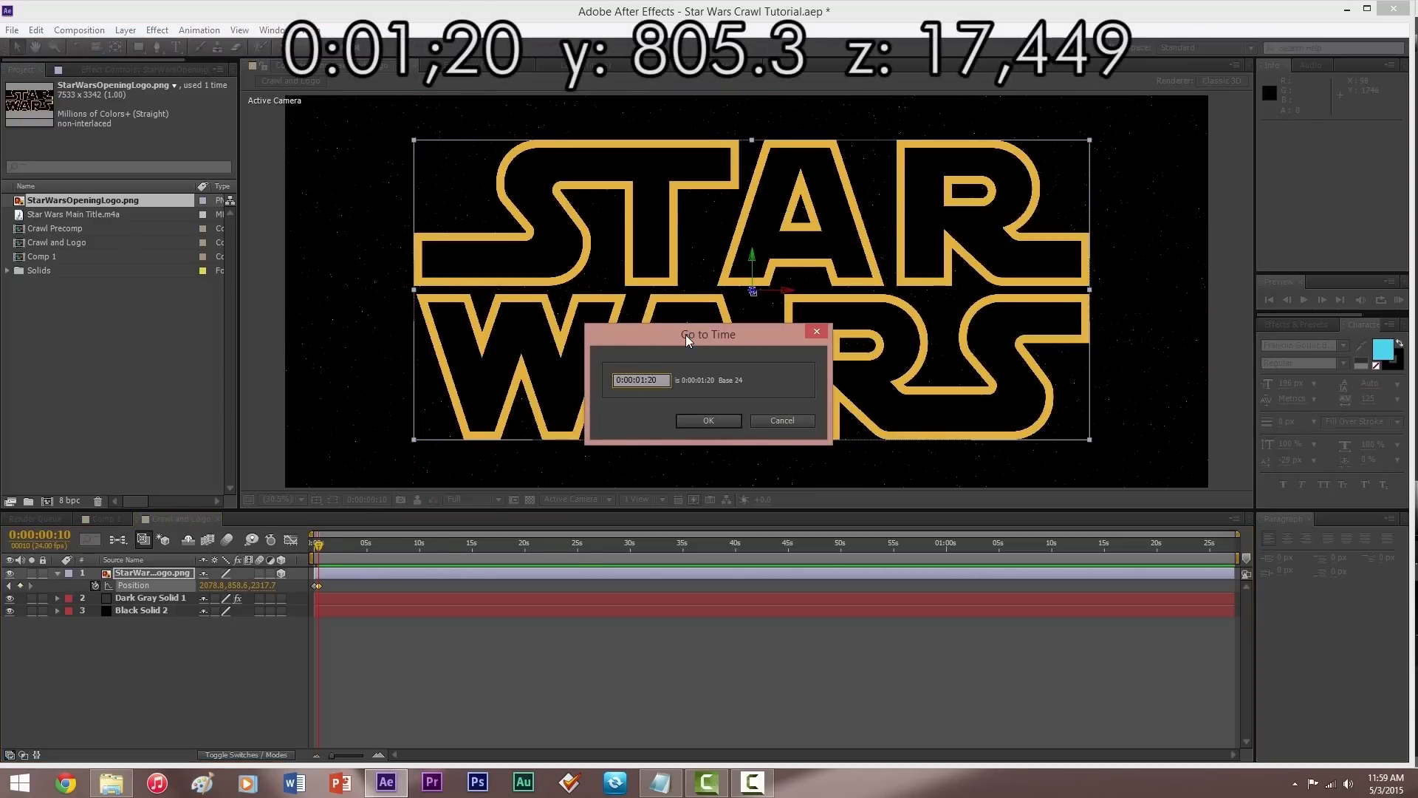
key(Return)
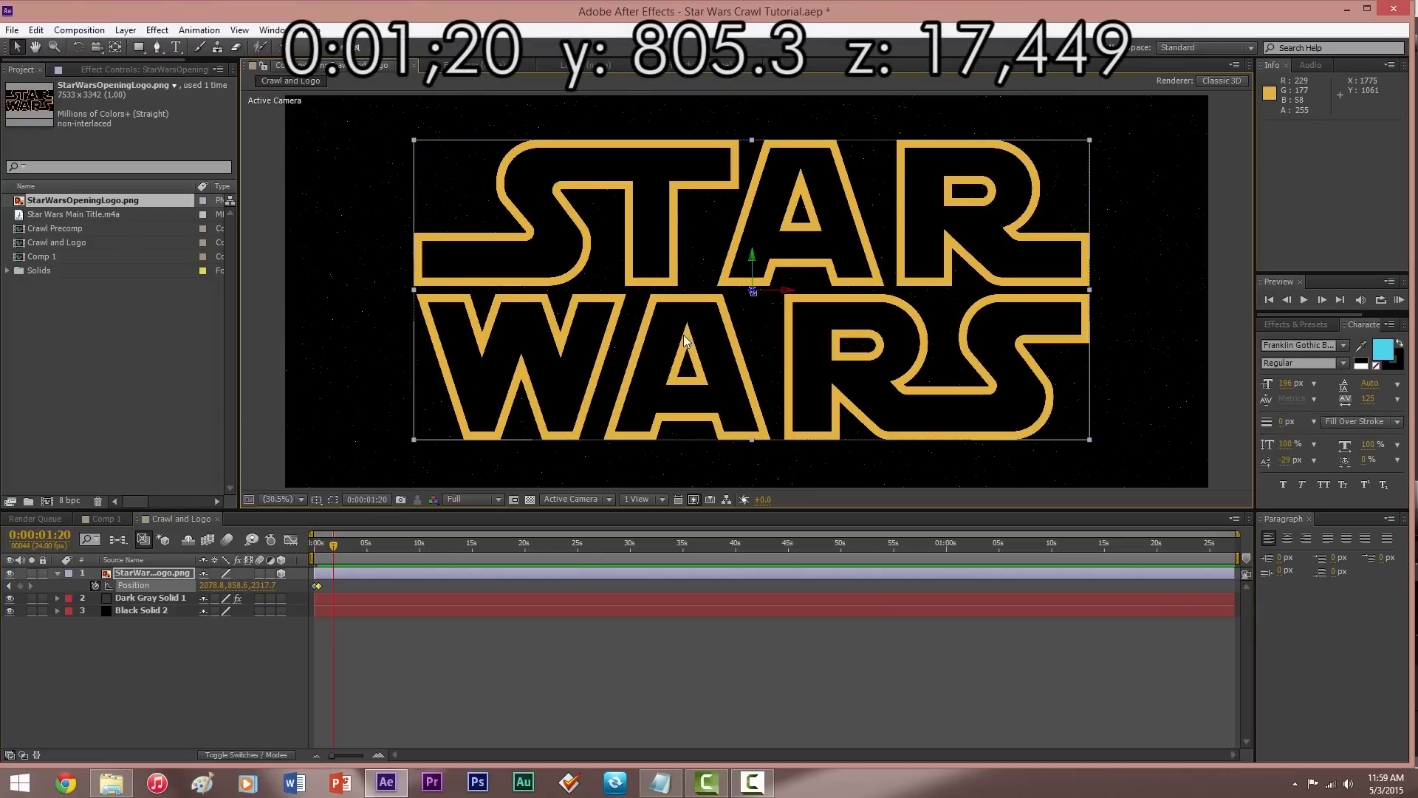
click(233, 584)
text(805.3)
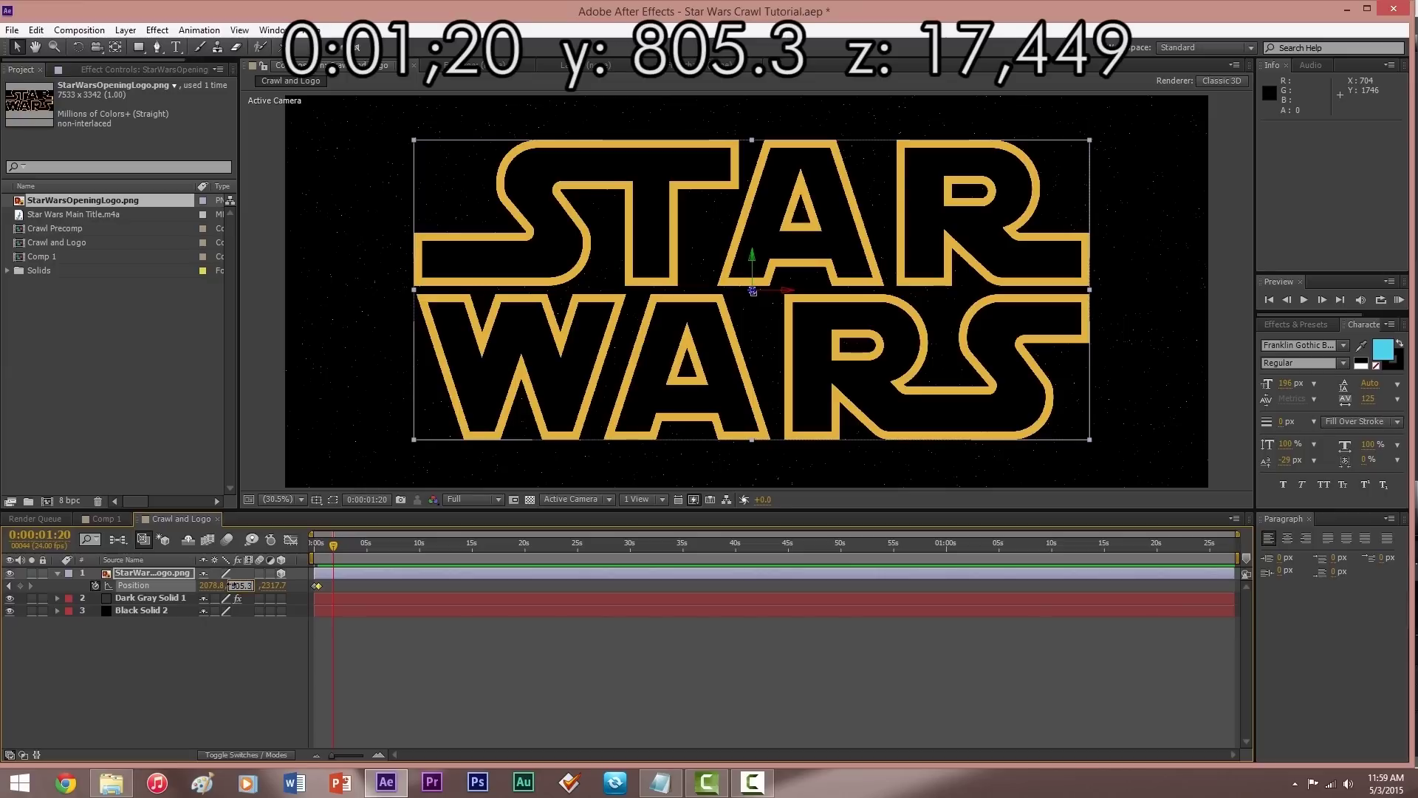
key(Tab)
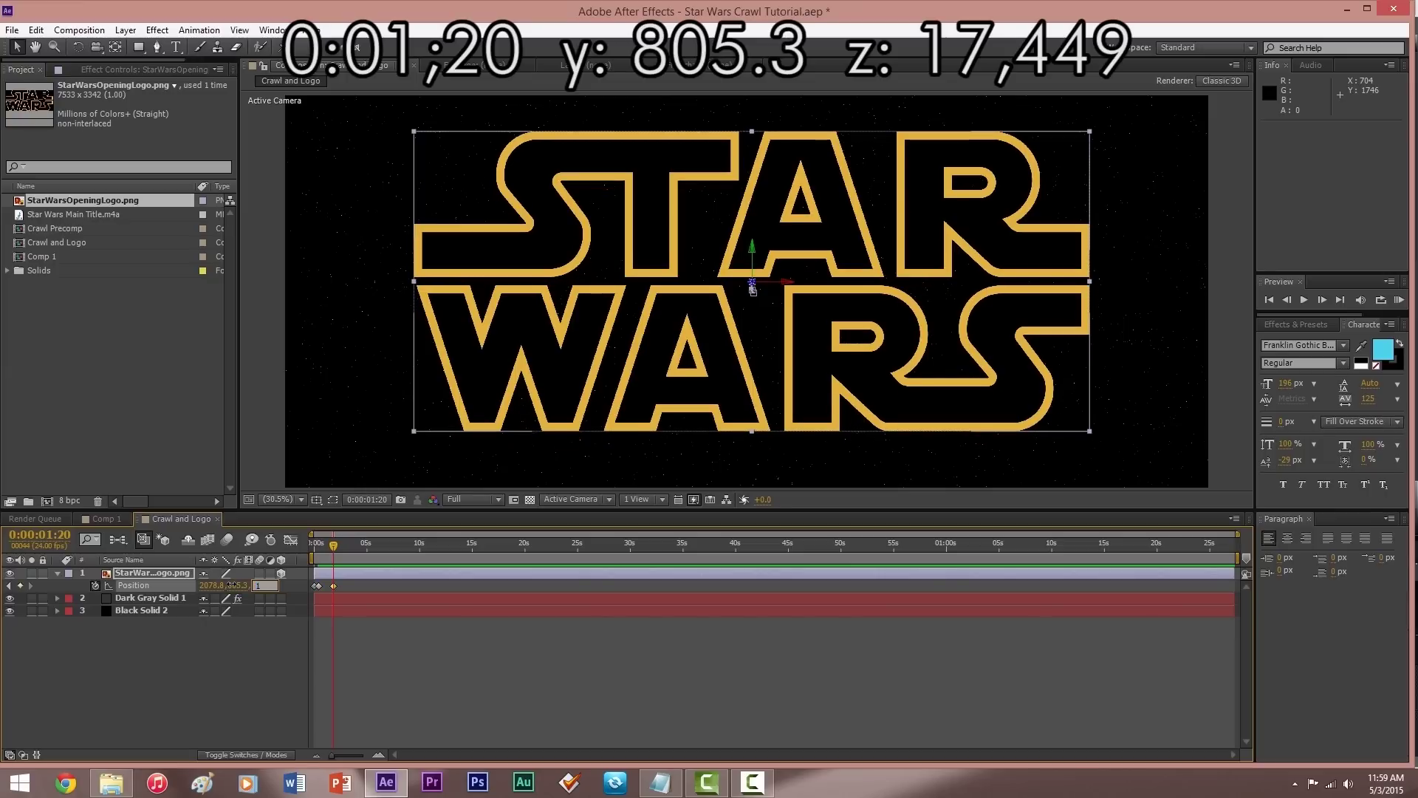
text(17449)
key(Return)
Keyframe the logo's position at 0:00:04:15 with Y 611.3 and Z 70000.
key(alt+shift+j)
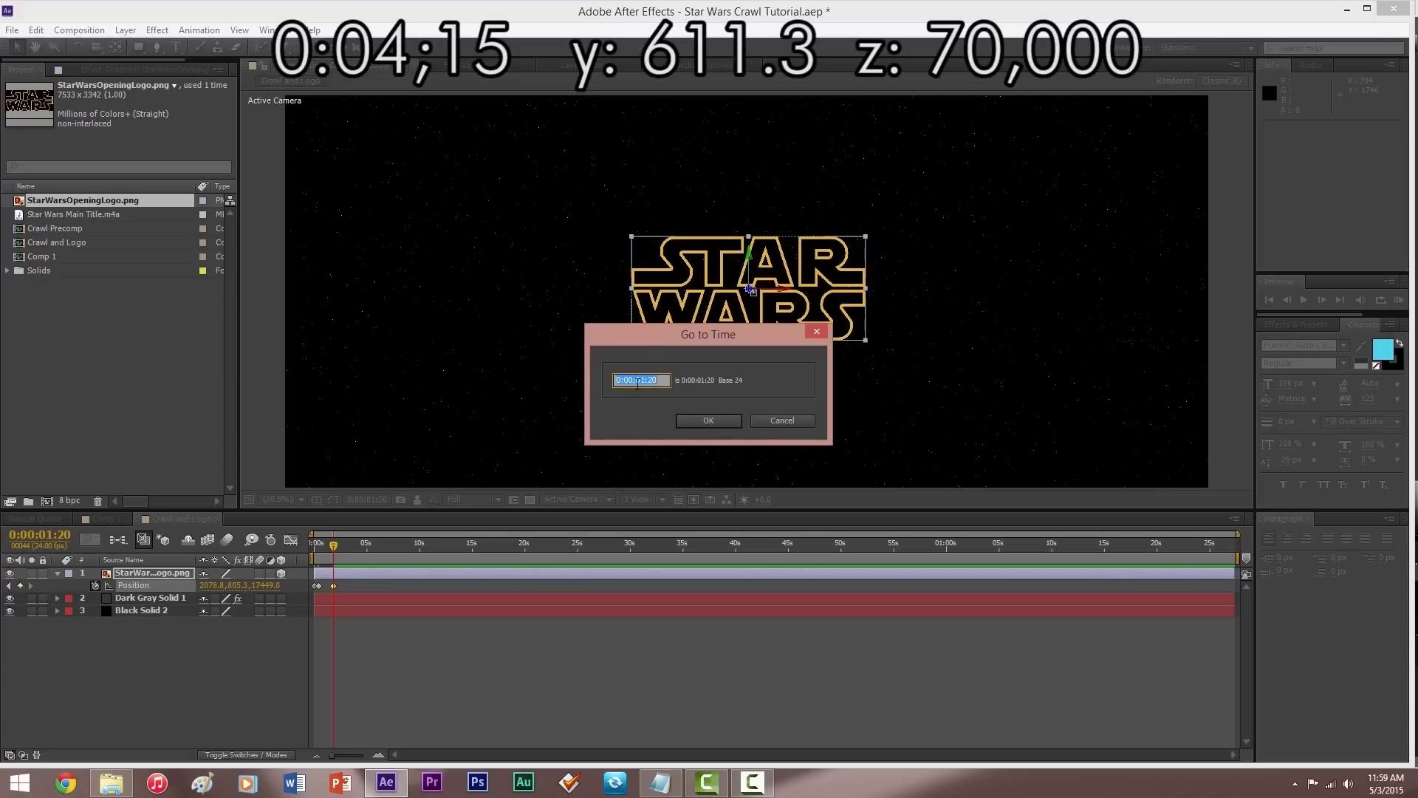
text(420)
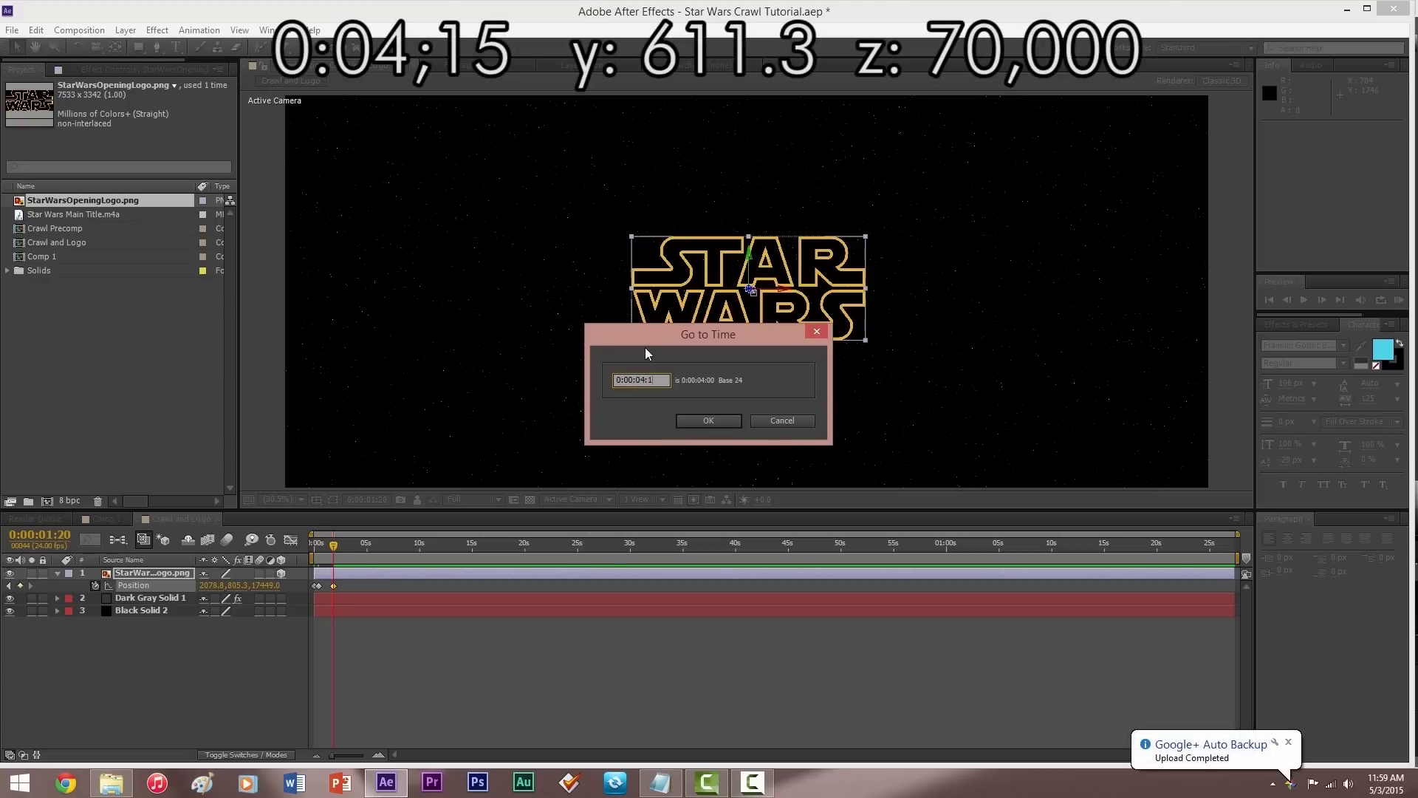
text(5)
key(Return)
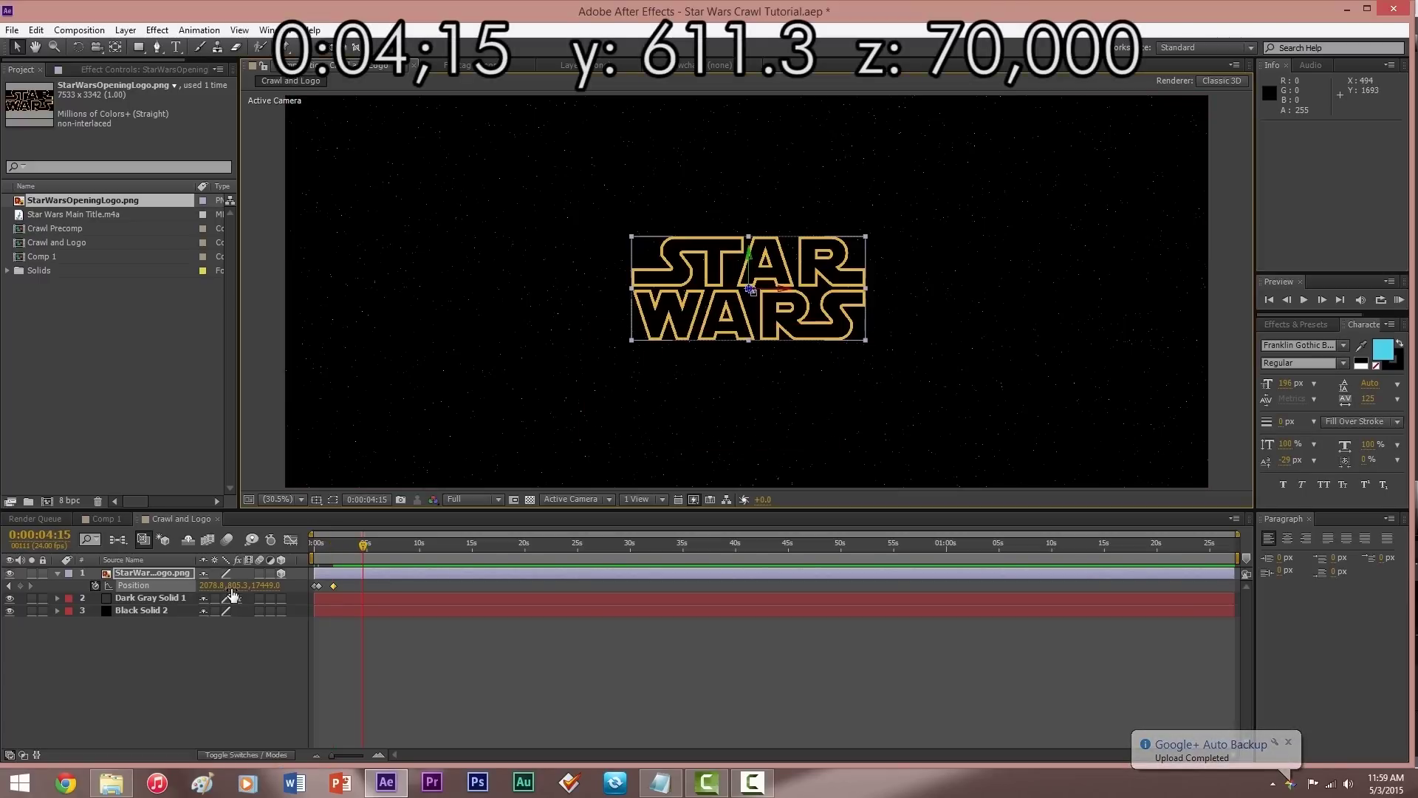
click(237, 585)
text(611.)
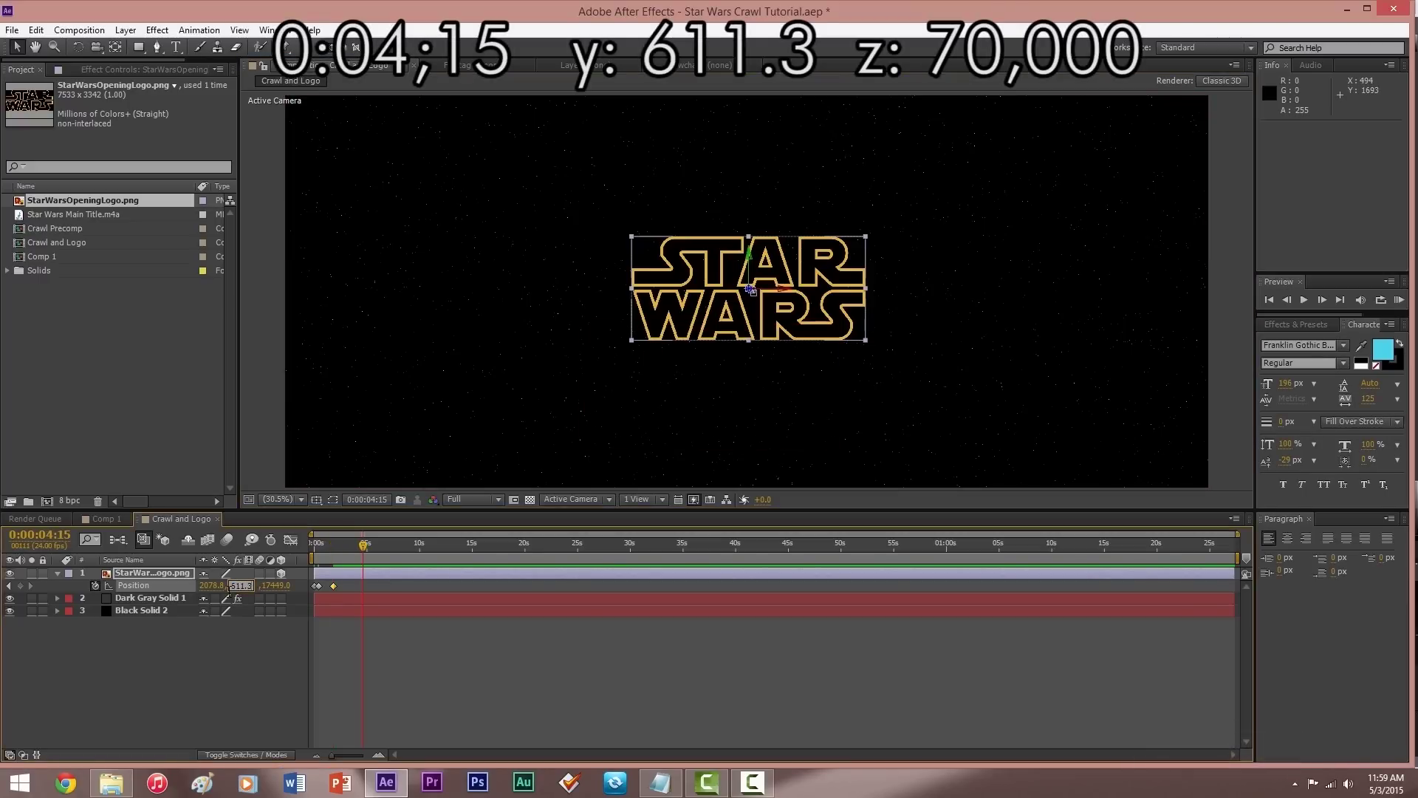
text(3)
key(Tab)
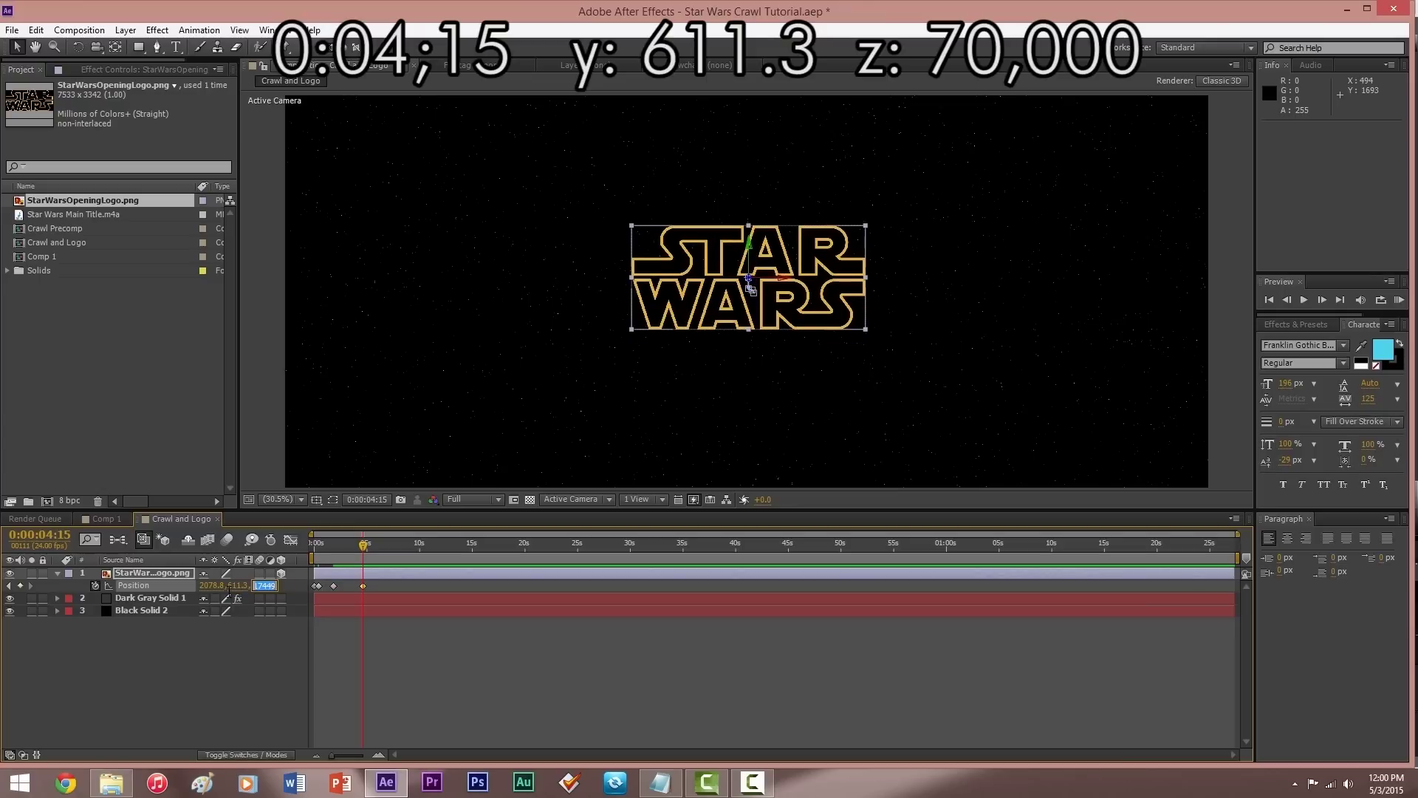
text(70000)
key(Return)
Keyframe the logo's position at 0:00:11:20 with Y 339.3 and Z 160000.
key(alt+shift+j)
text(11)
key(BackSpace)
text(20)
key(Return)
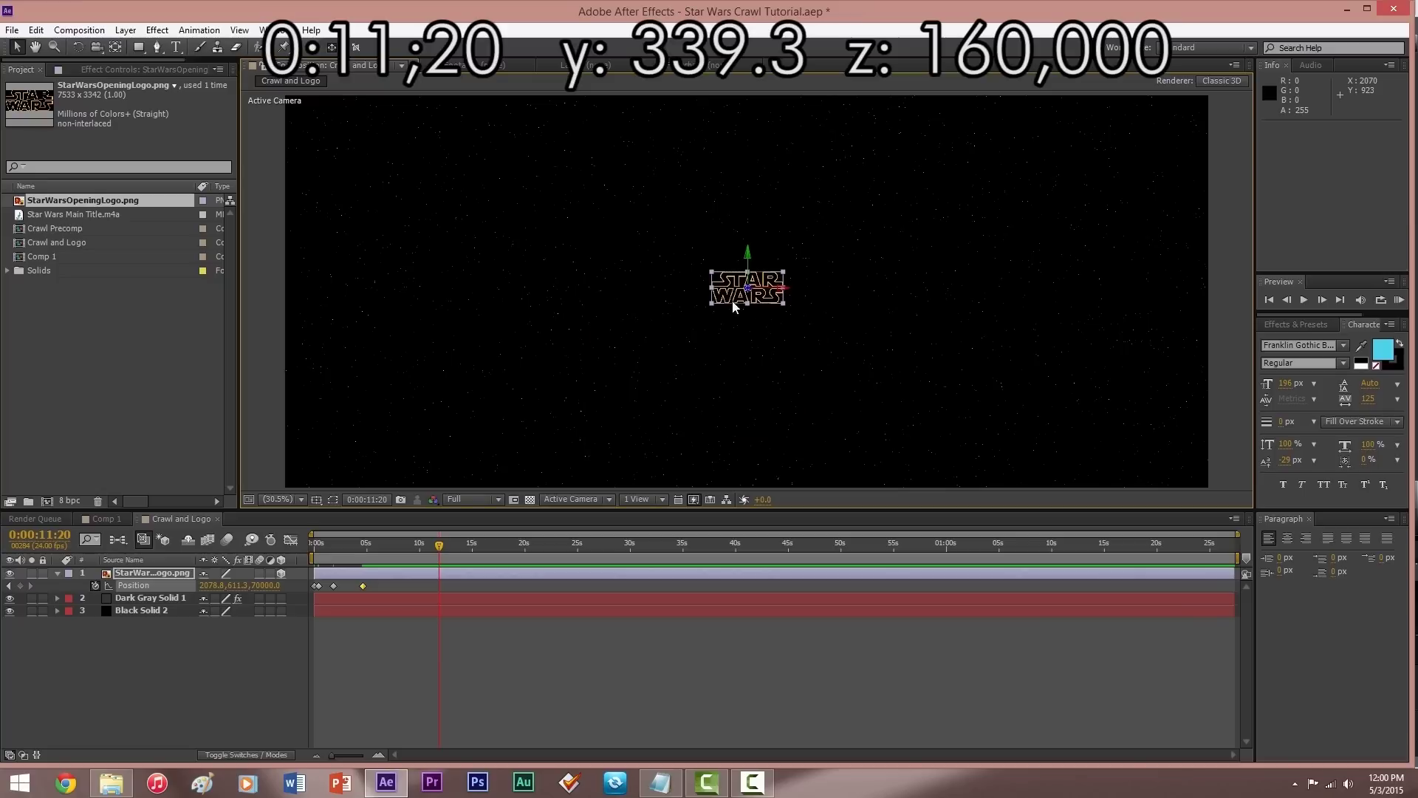
click(235, 585)
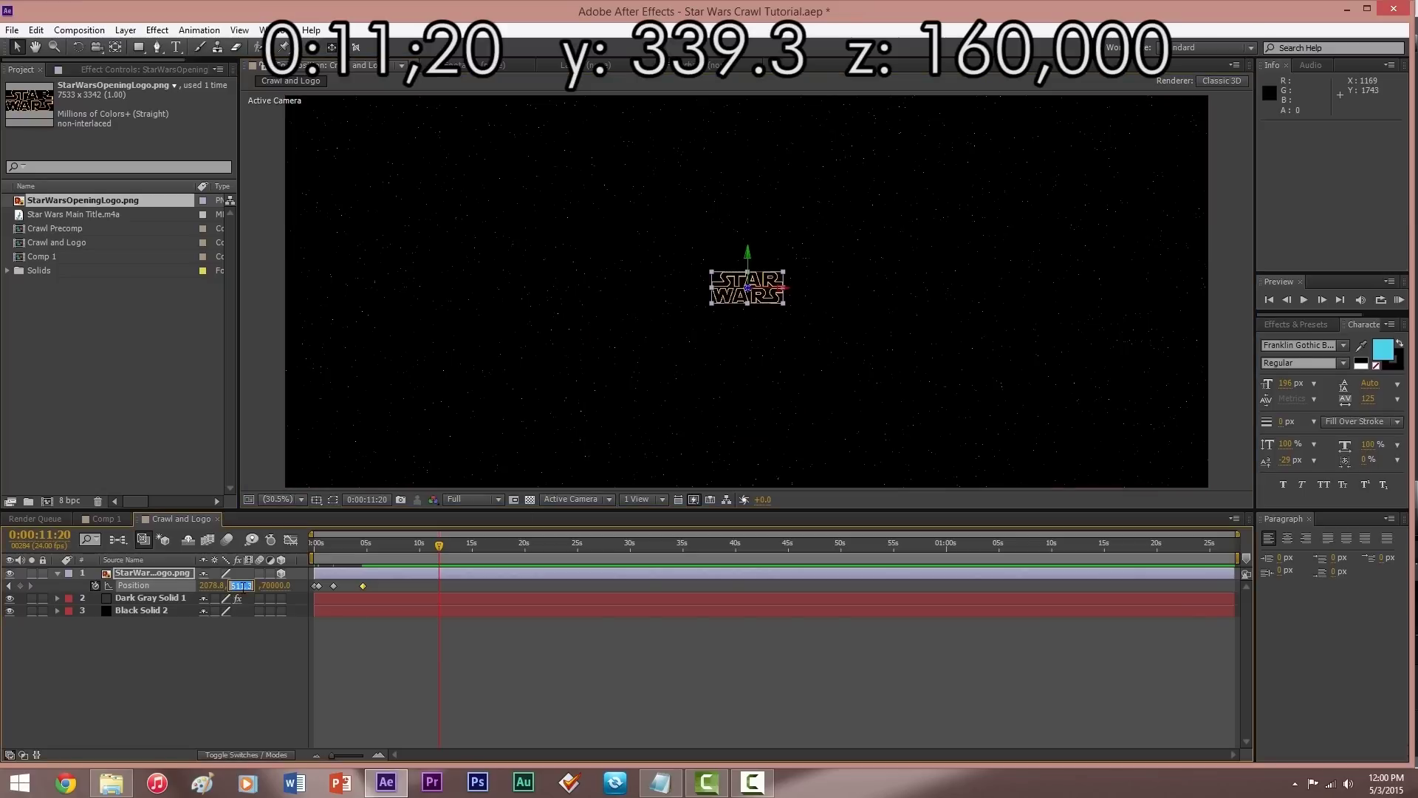
key(Tab)
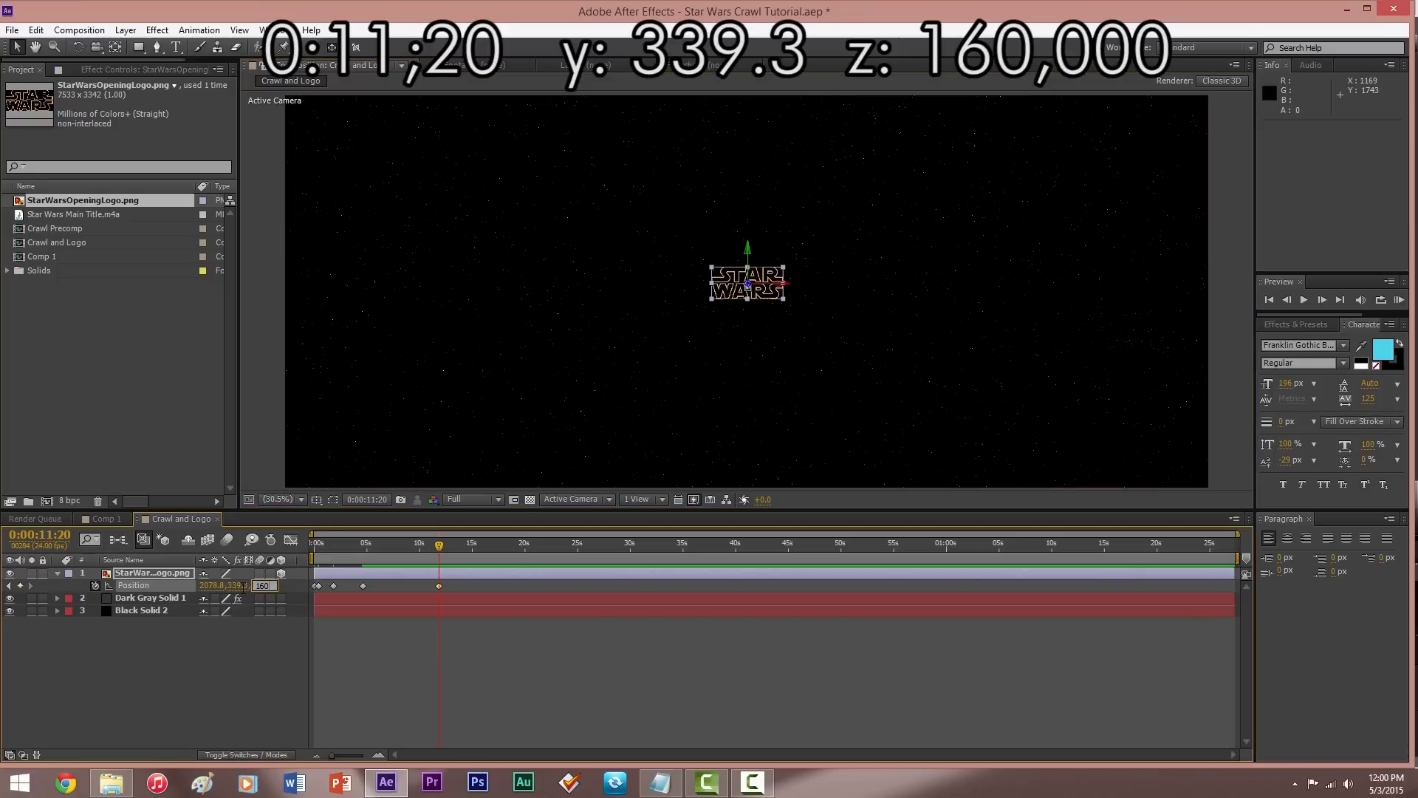
text(160000)
key(Return)
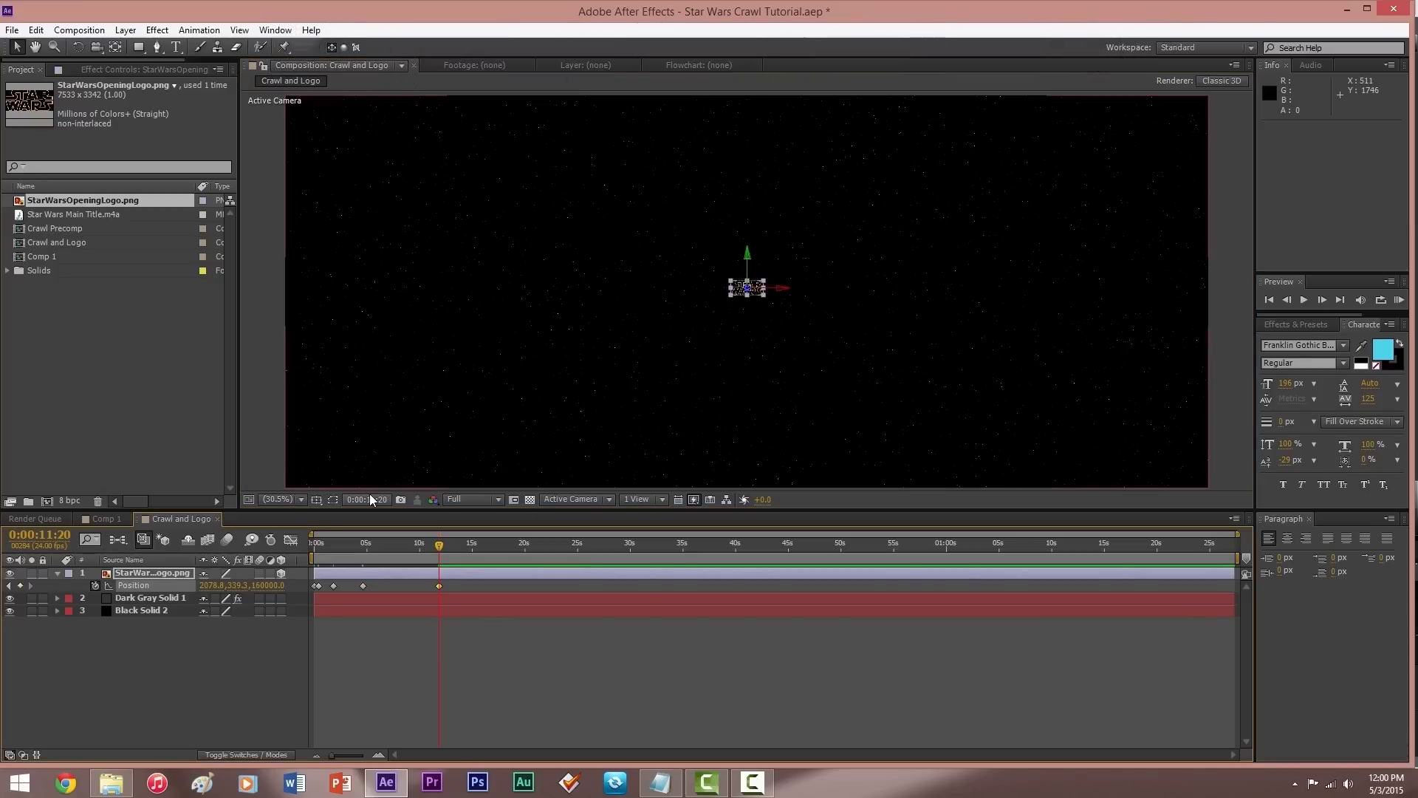
Keyframe the logo's position at 0:00:12:09 with Y 37.3 and Z 18000.
click(369, 499)
click(645, 378)
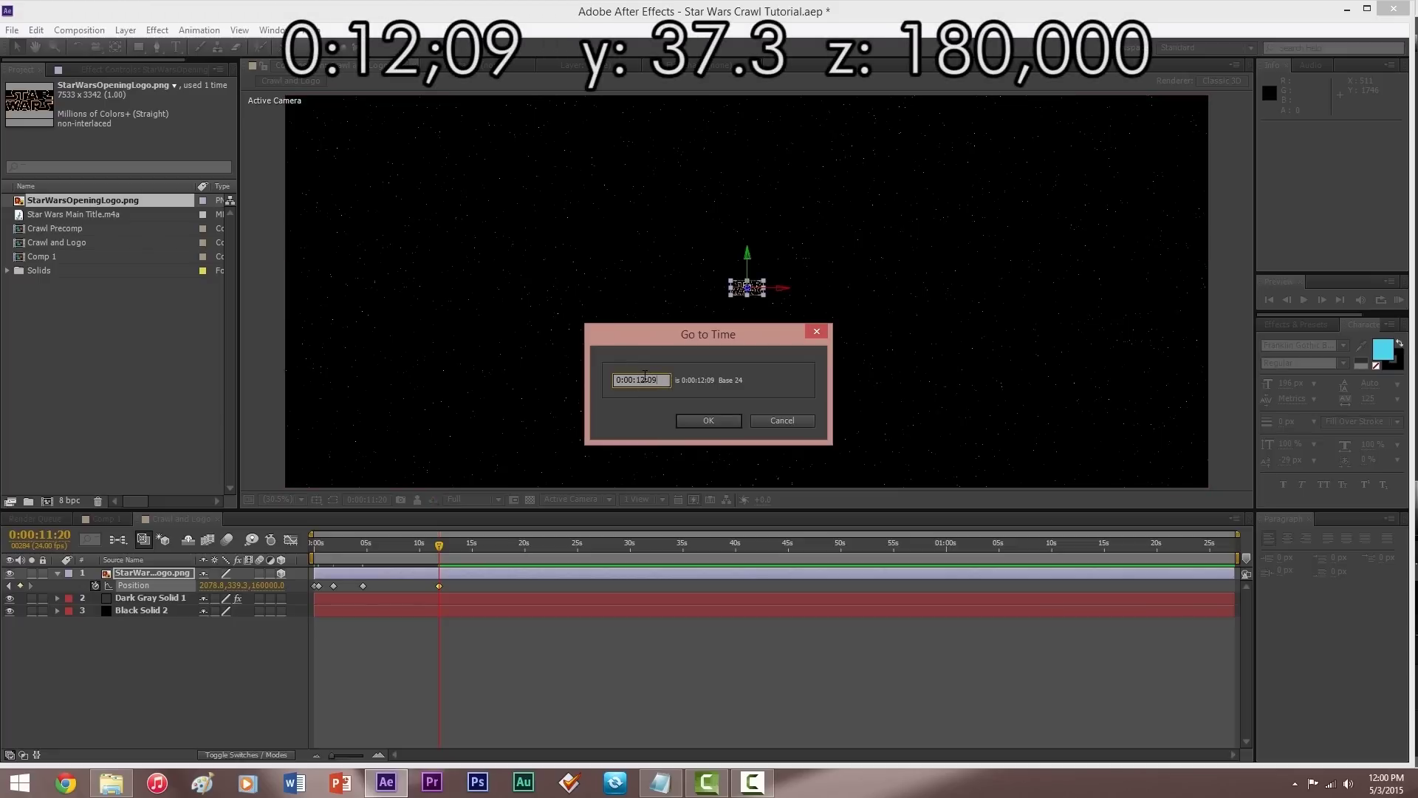
key(Return)
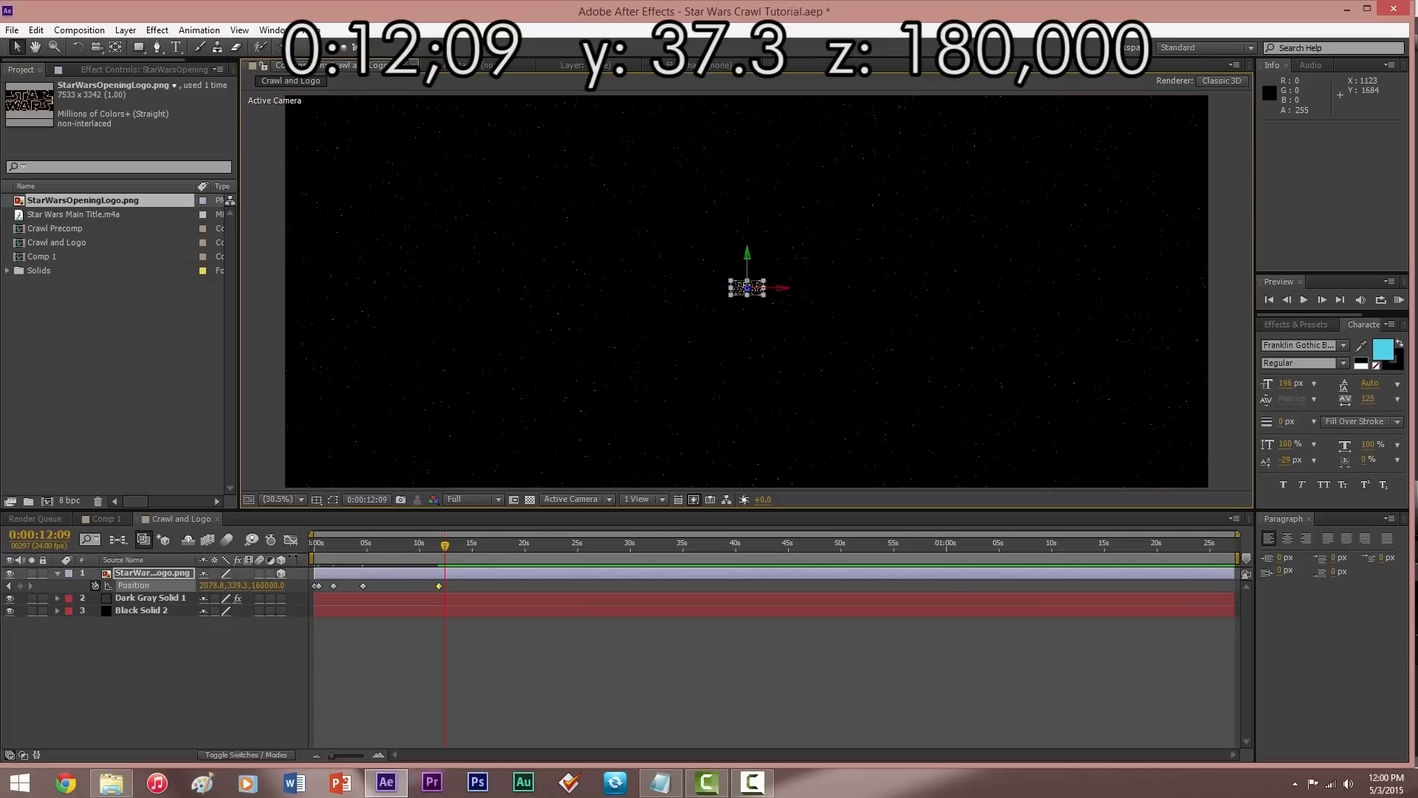
click(236, 586)
text(37.3)
key(Tab)
text(1800)
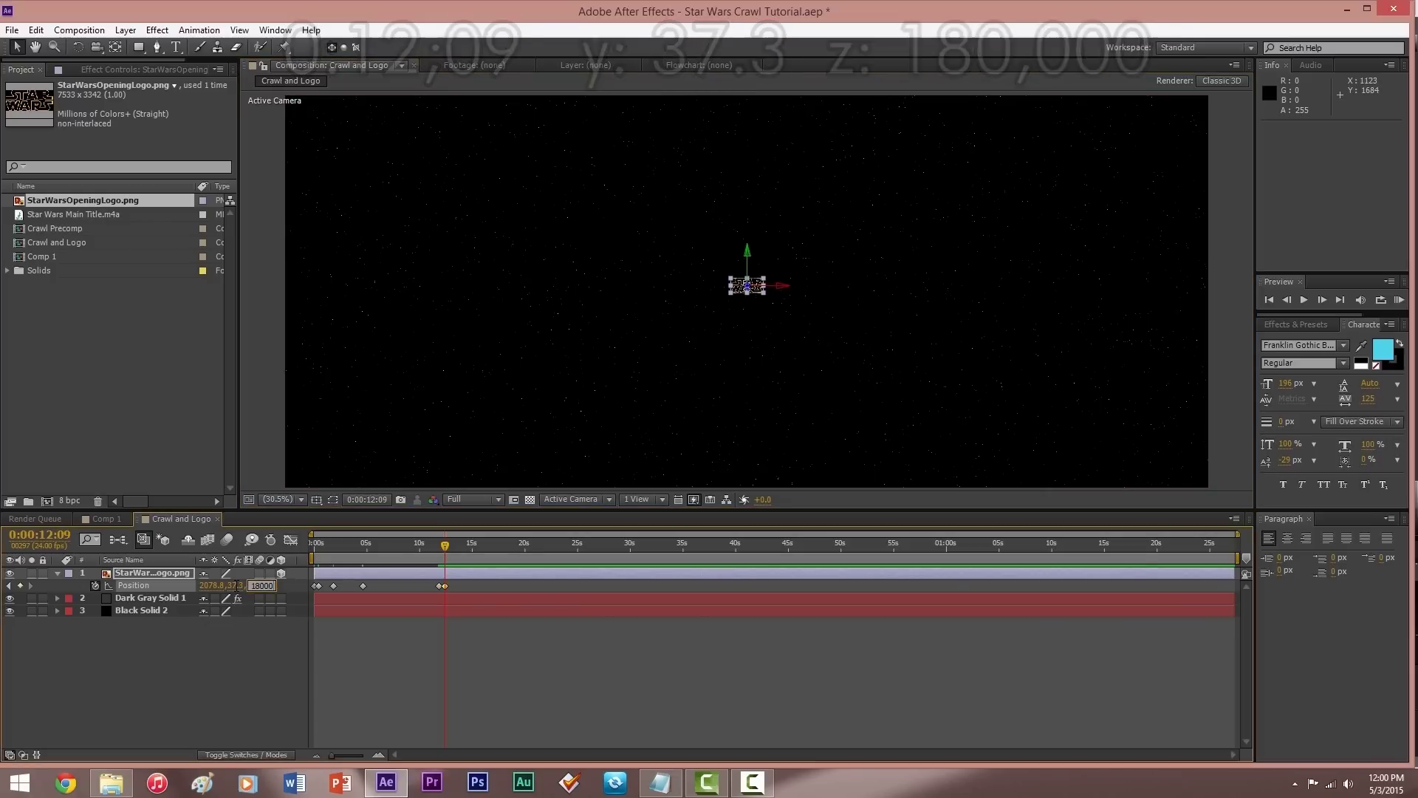
text(0)
key(Return)
Reveal the logo layer's transform properties and keyframe its opacity at 100% at 0:00:08:07.
click(57, 574)
click(57, 574)
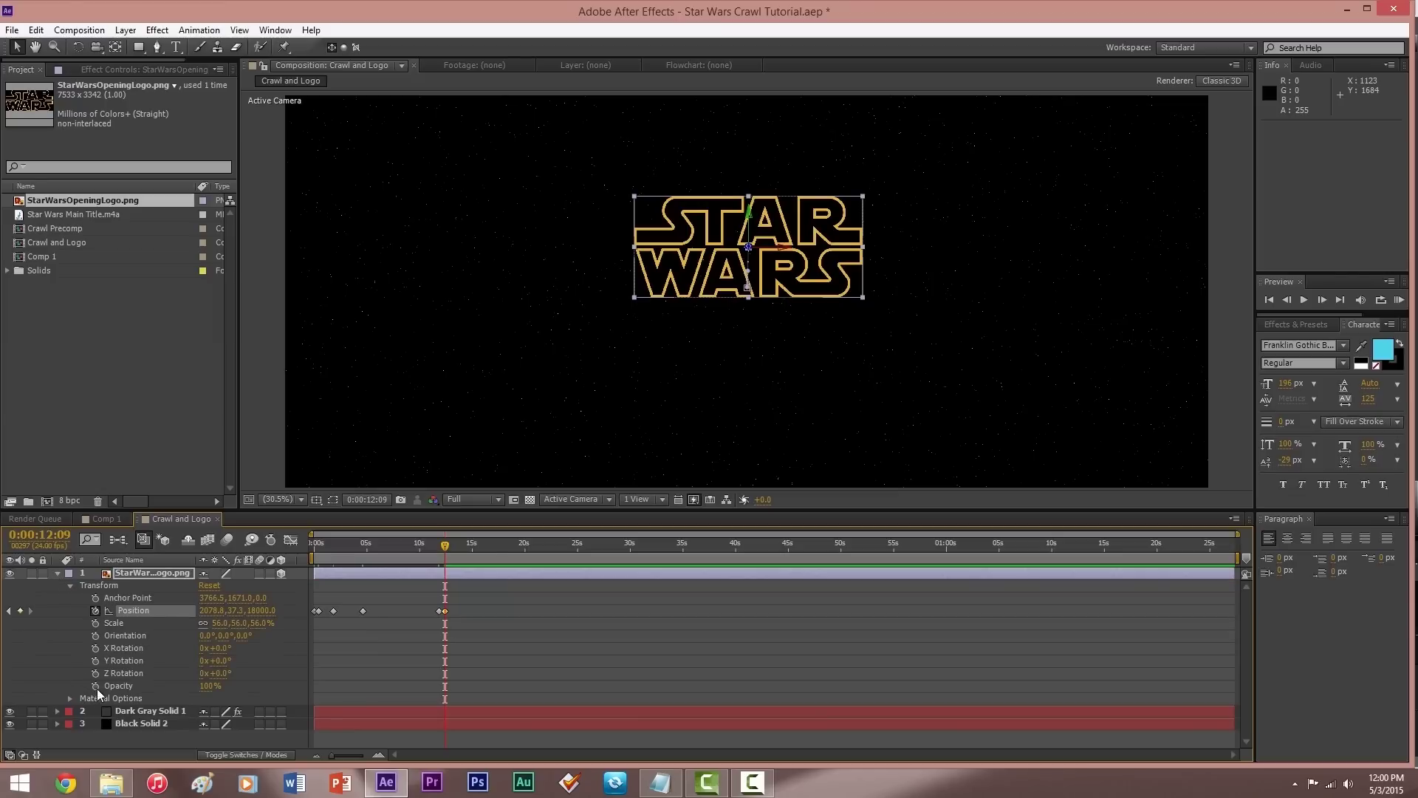
click(376, 500)
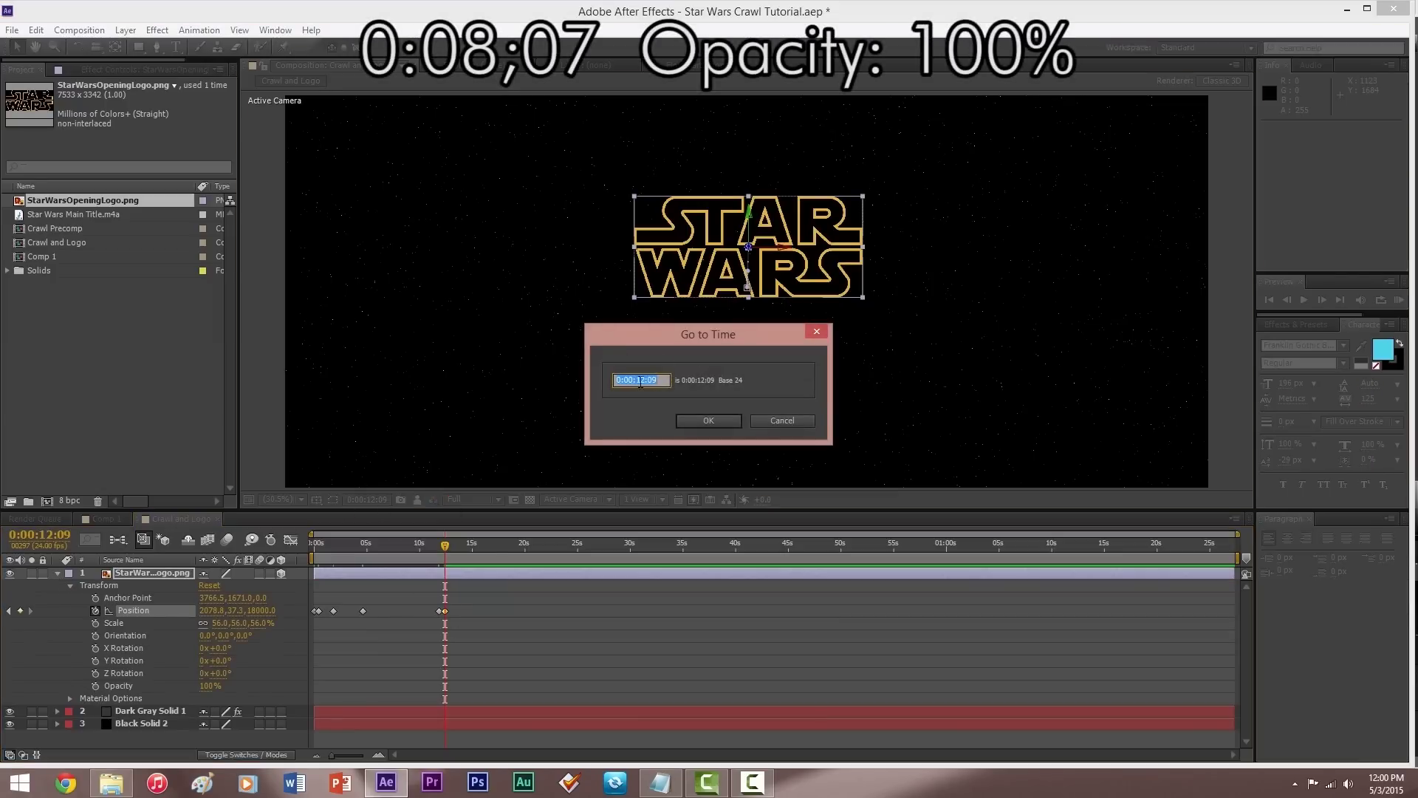
text(0:00:08:07)
key(Return)
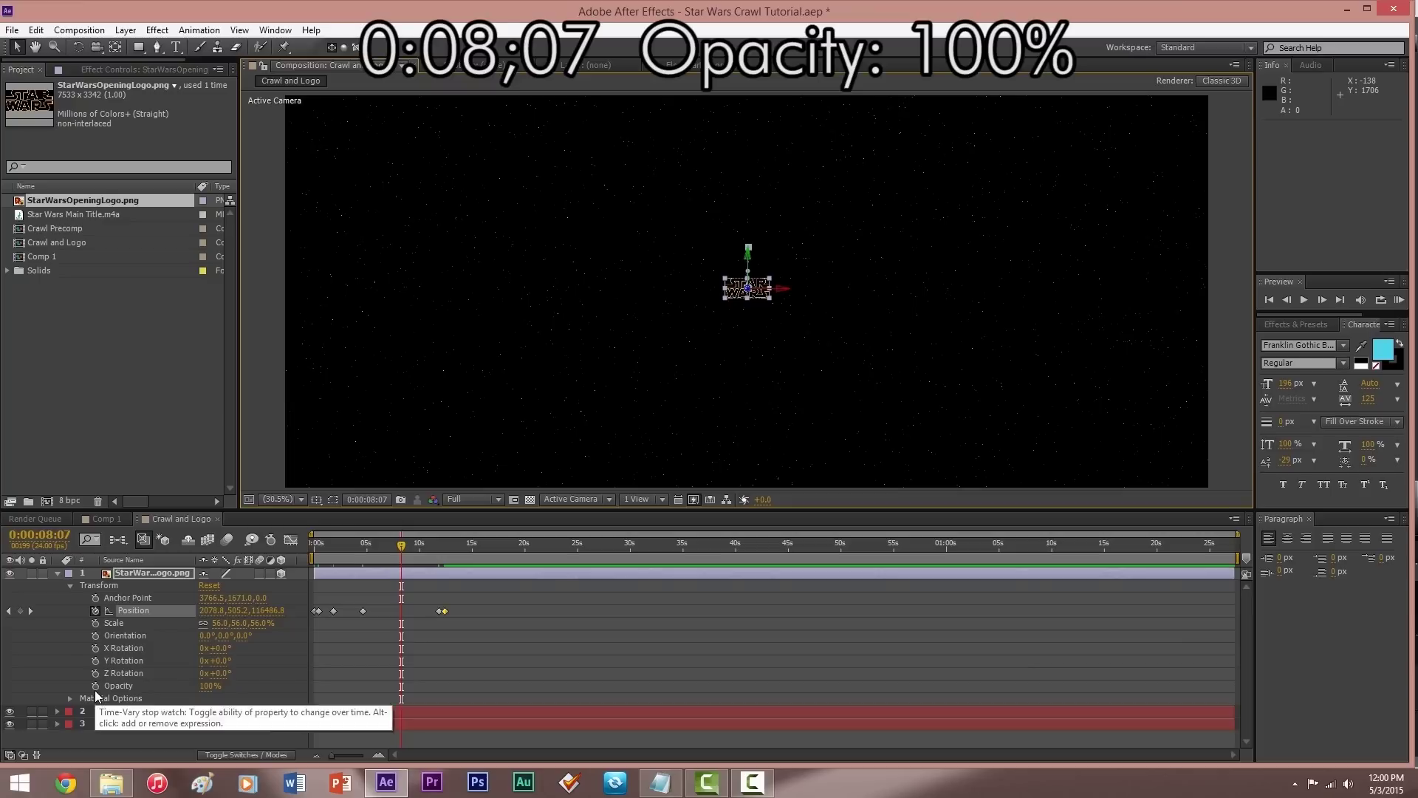
click(95, 685)
Keyframe the logo's opacity at 0% at 0:00:12:20.
click(378, 502)
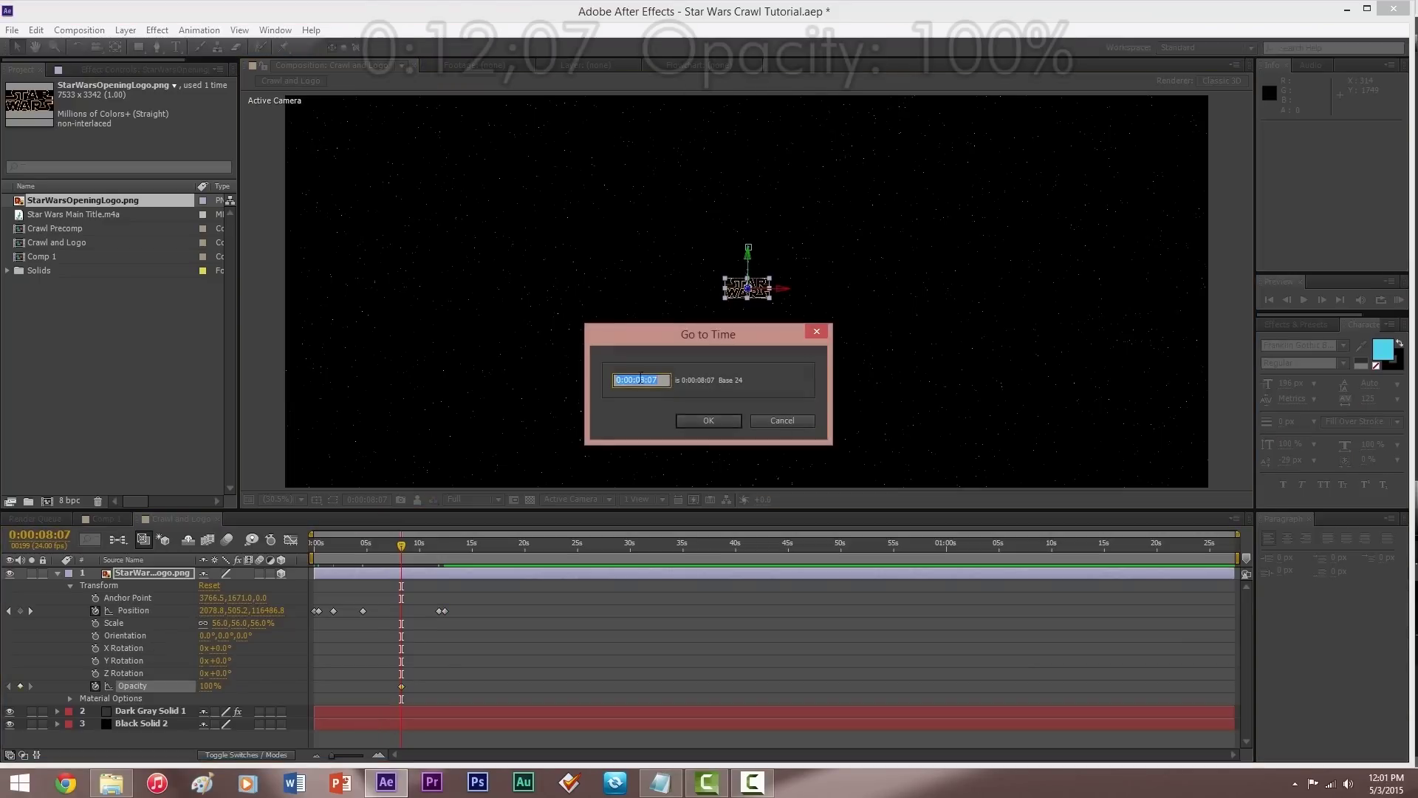
click(648, 379)
key(Return)
click(210, 686)
text(0)
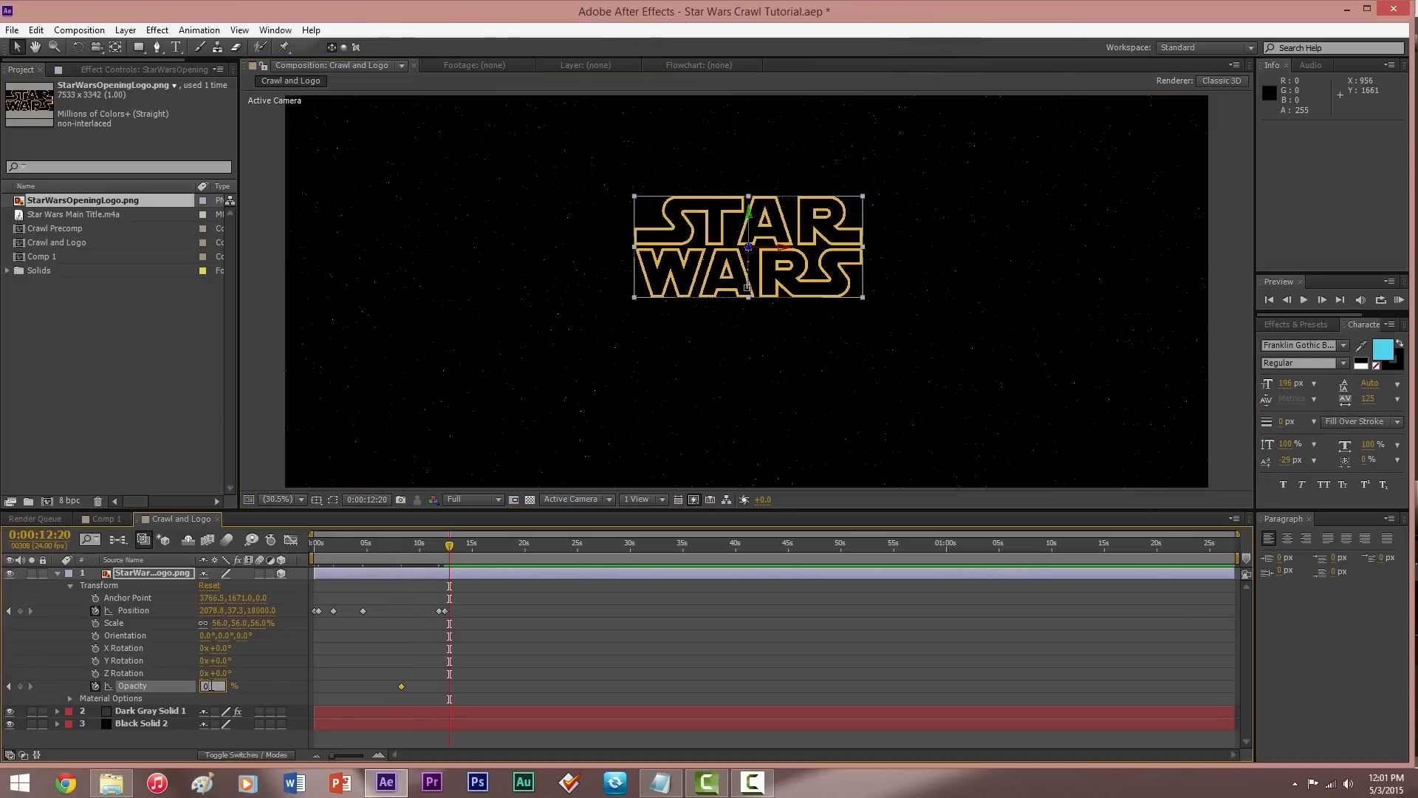
key(Return)
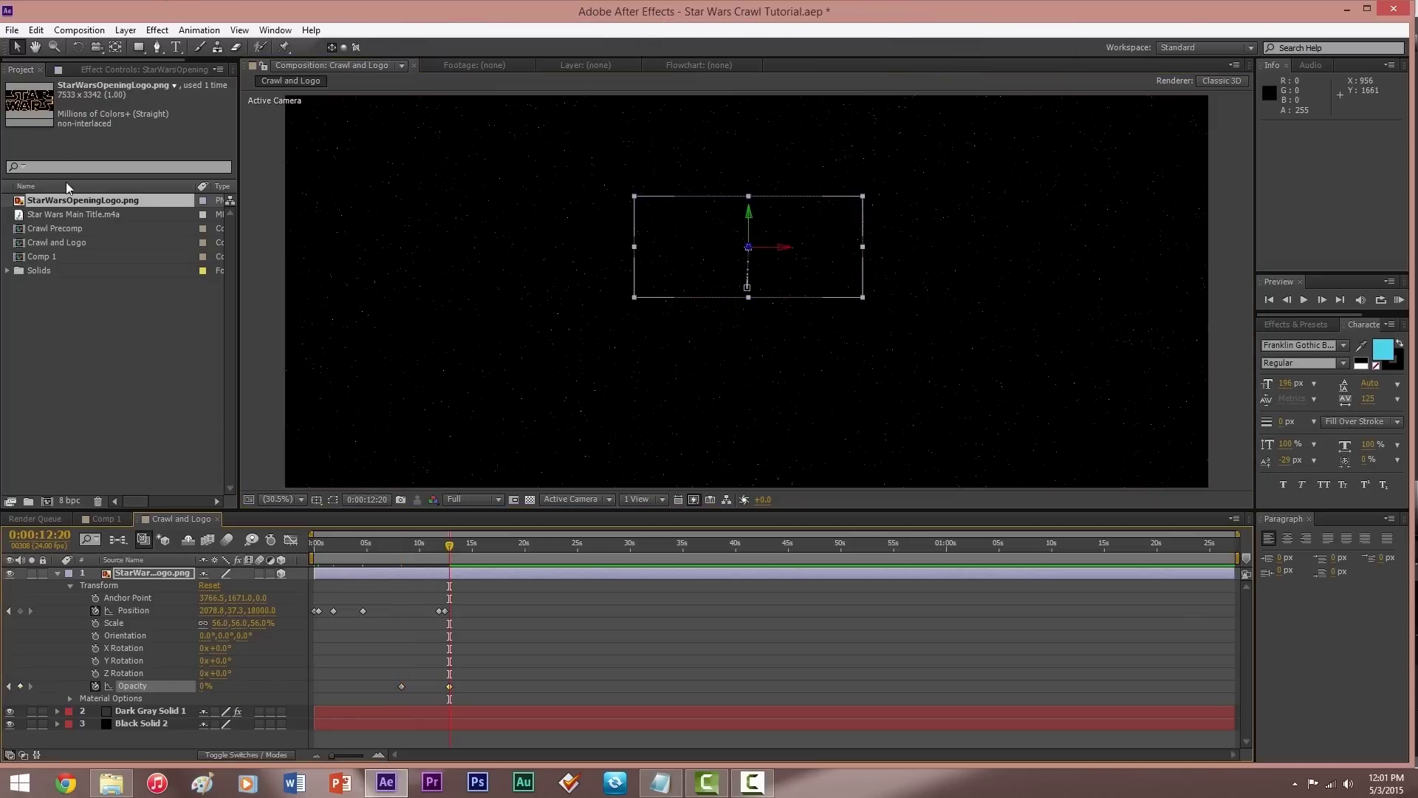
Add Star Wars Main Title.m4a as the lowest layer of "Crawl and Logo" and move the current time to 0:00:18:21.
click(51, 215)
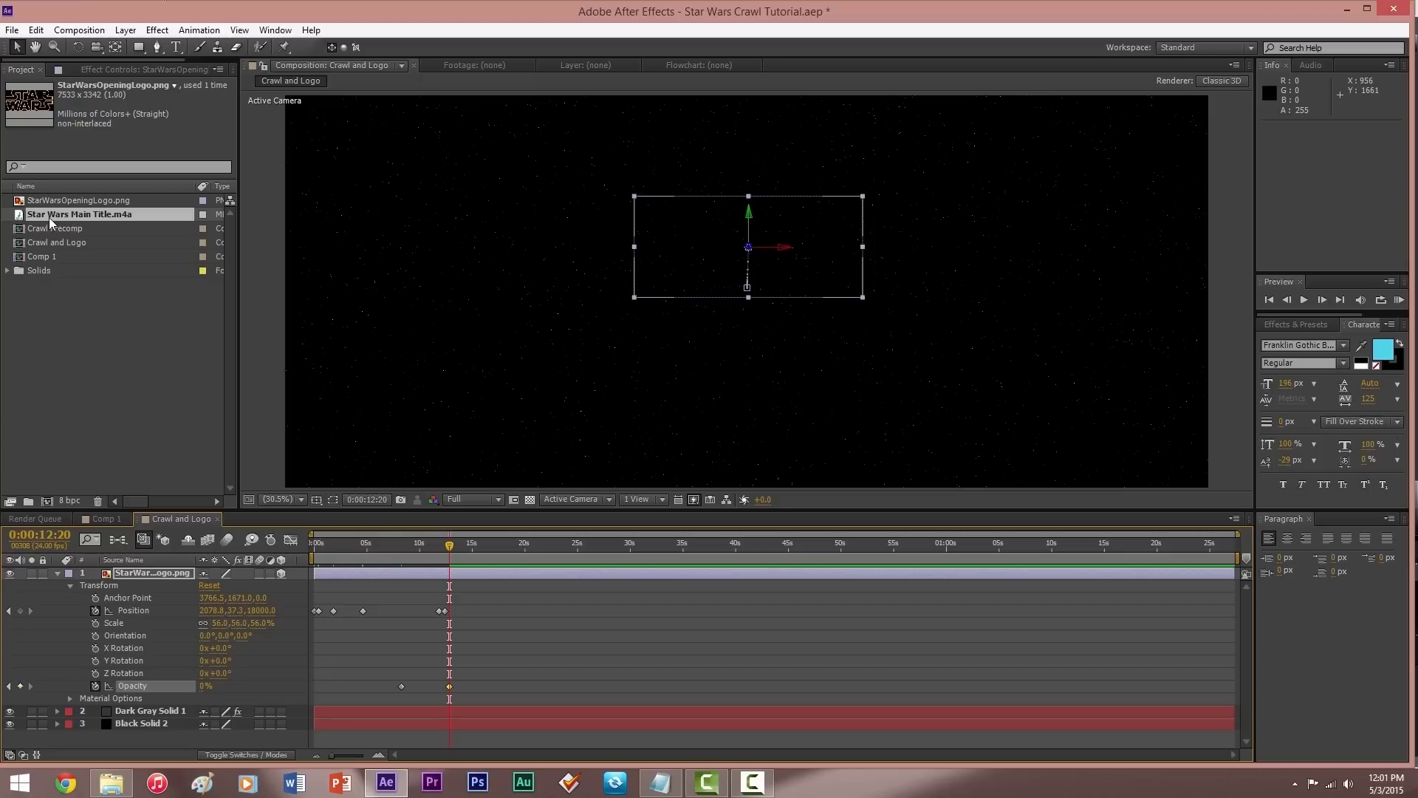
drag(49, 217, 161, 737)
click(512, 544)
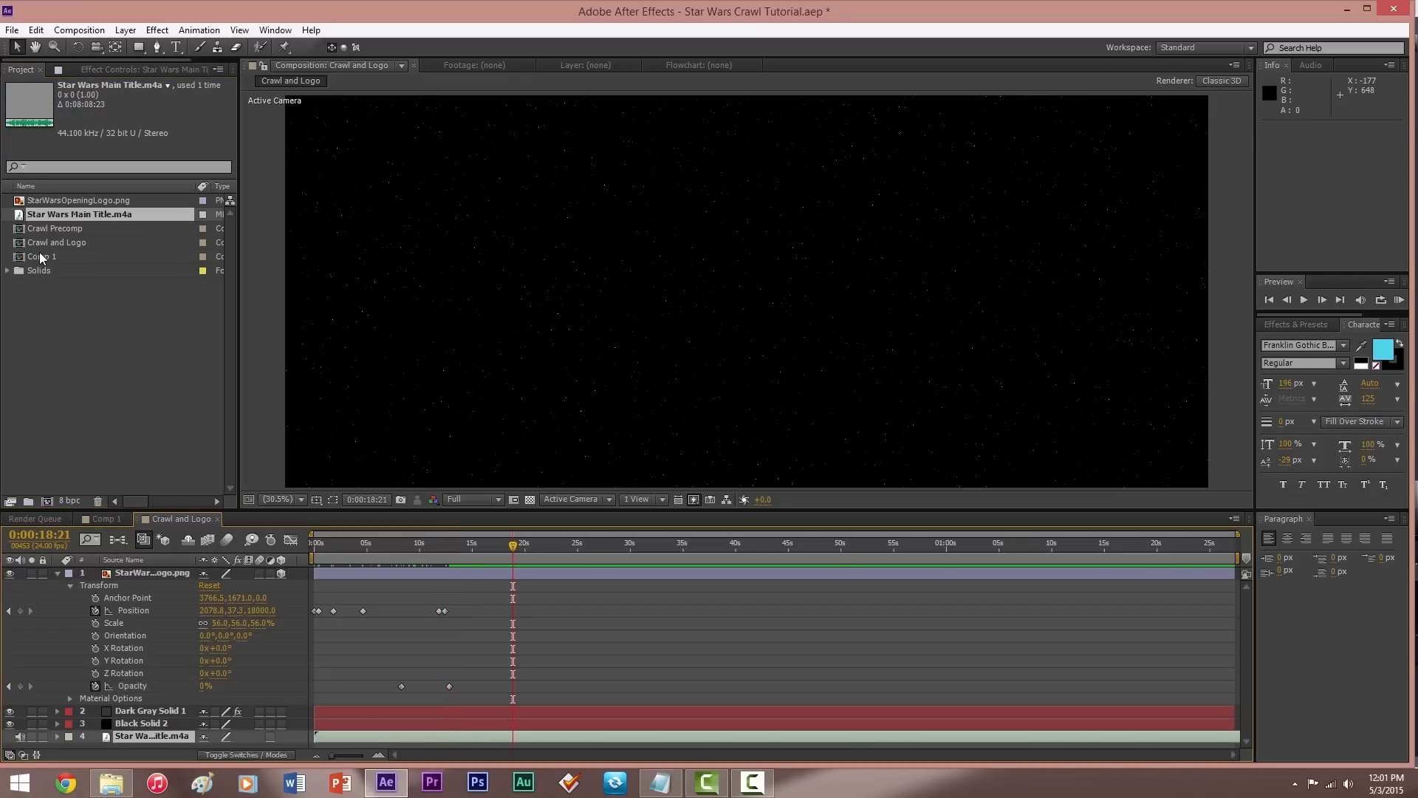
Place the Crawl Precomp composition as a layer between the logo and Dark Gray Solid 1.
click(44, 229)
drag(44, 233, 161, 658)
click(148, 710)
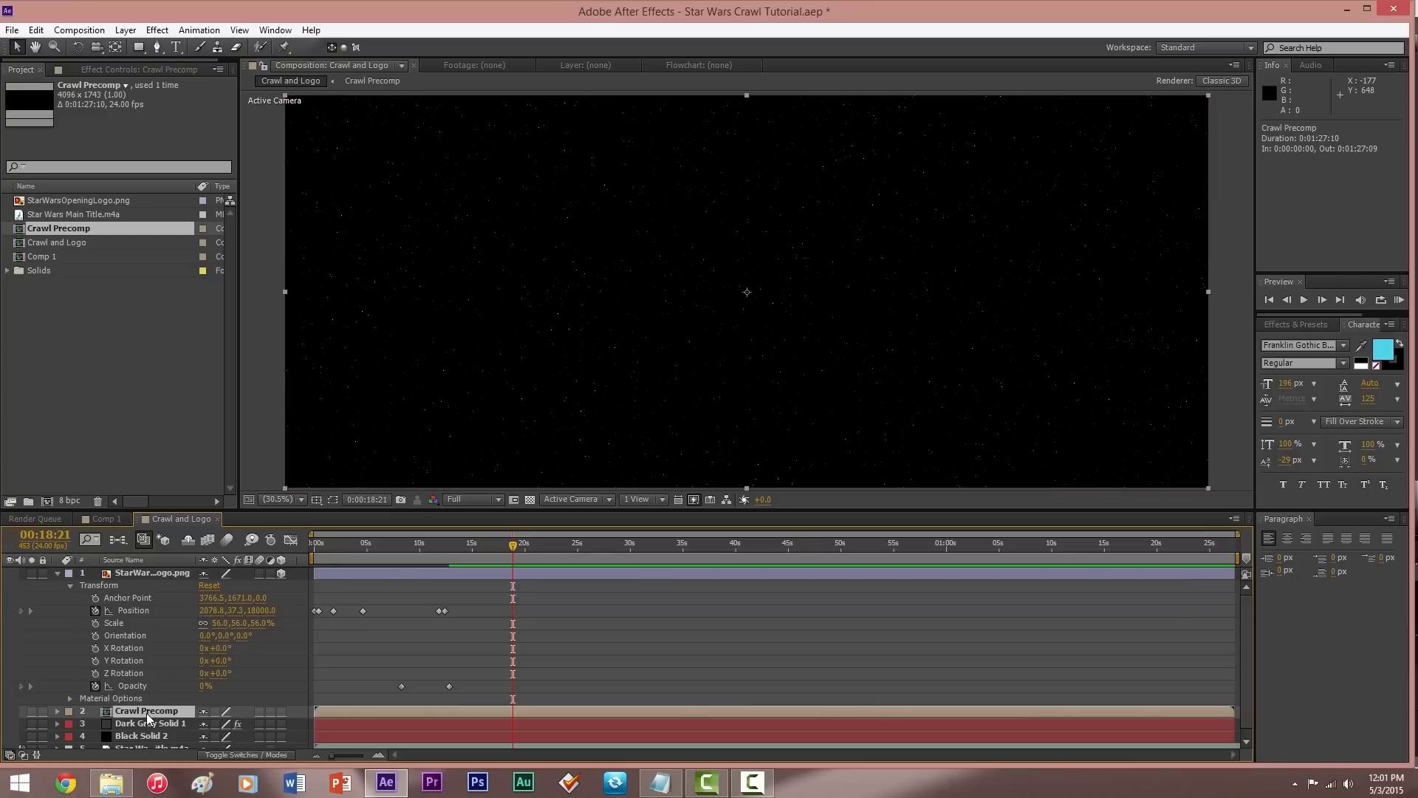
Open Crawl Precomp and create a center-aligned paragraph text box spanning most of the frame width, containing "Episode IV".
double_click(148, 712)
click(177, 47)
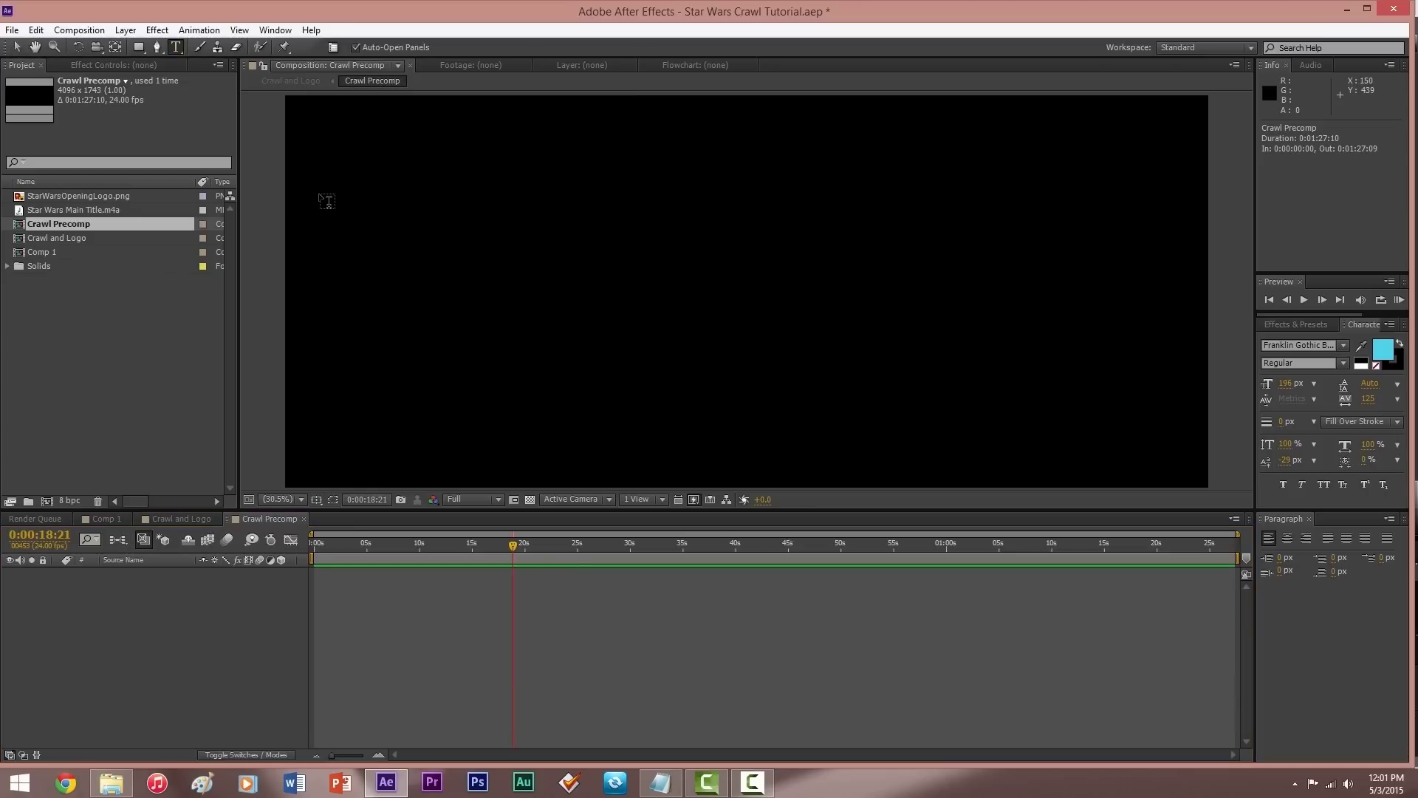
drag(317, 152, 1183, 517)
click(1286, 539)
text(Episode IV)
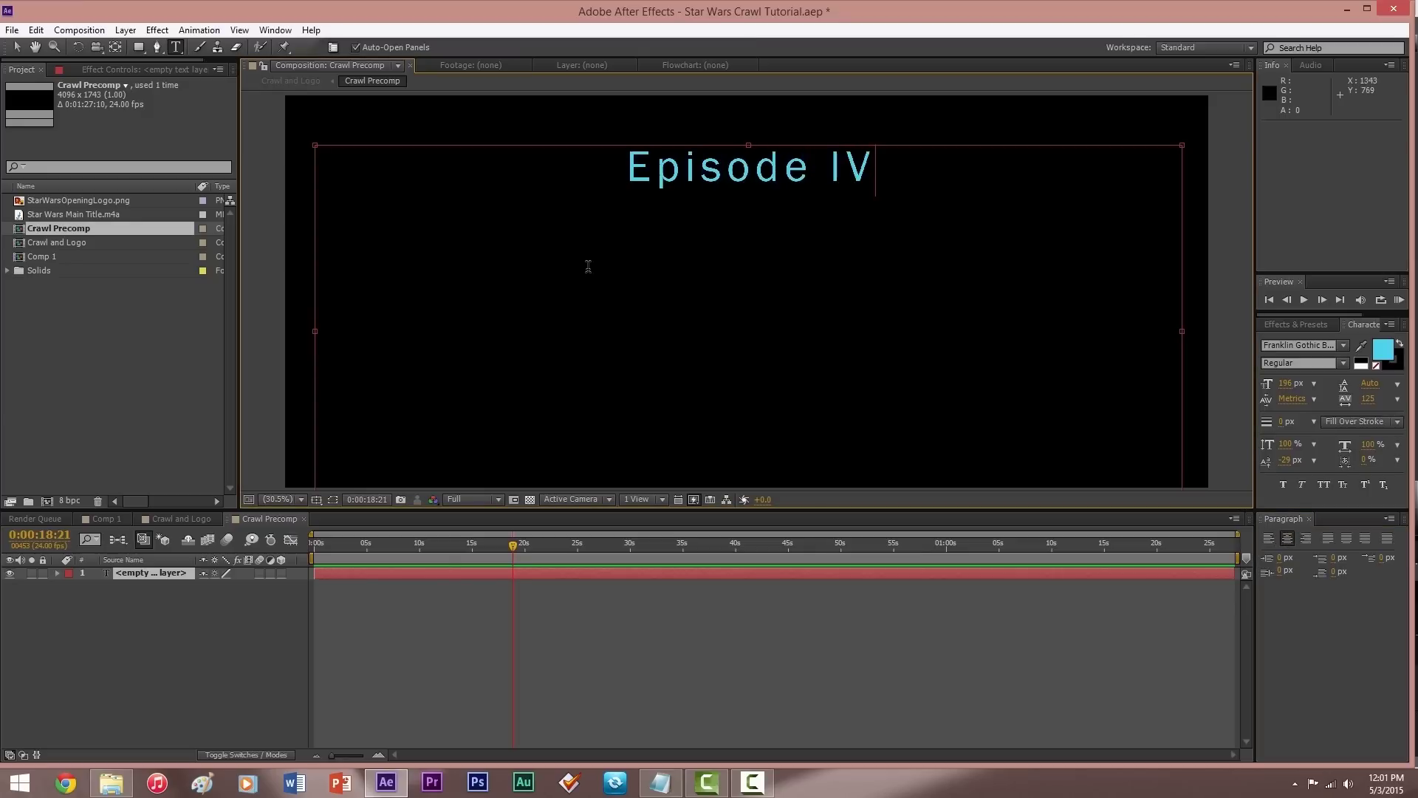
Set the "Episode IV" text to Franklin Gothic Demi at 215 px.
key(ctrl+a)
click(1331, 345)
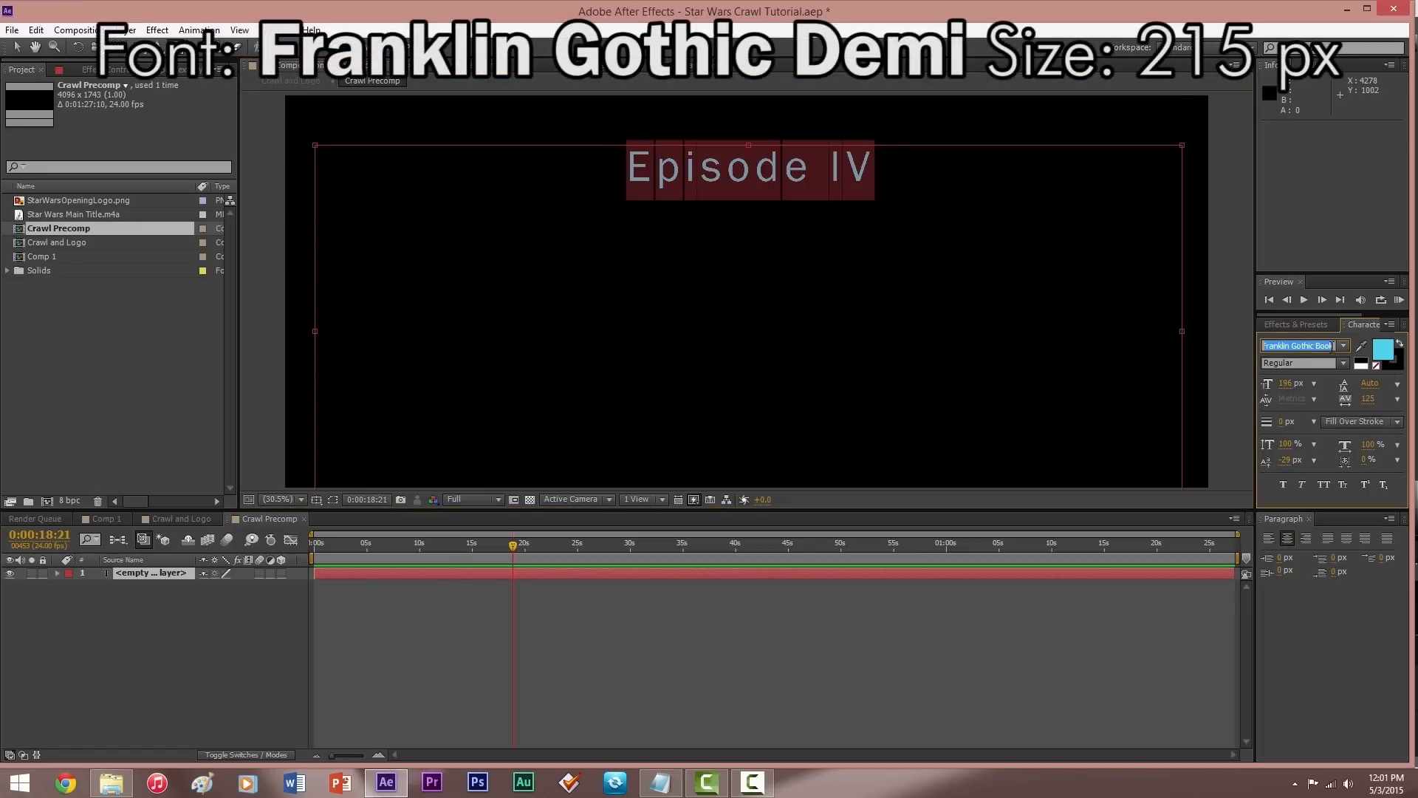
click(1344, 347)
click(1336, 369)
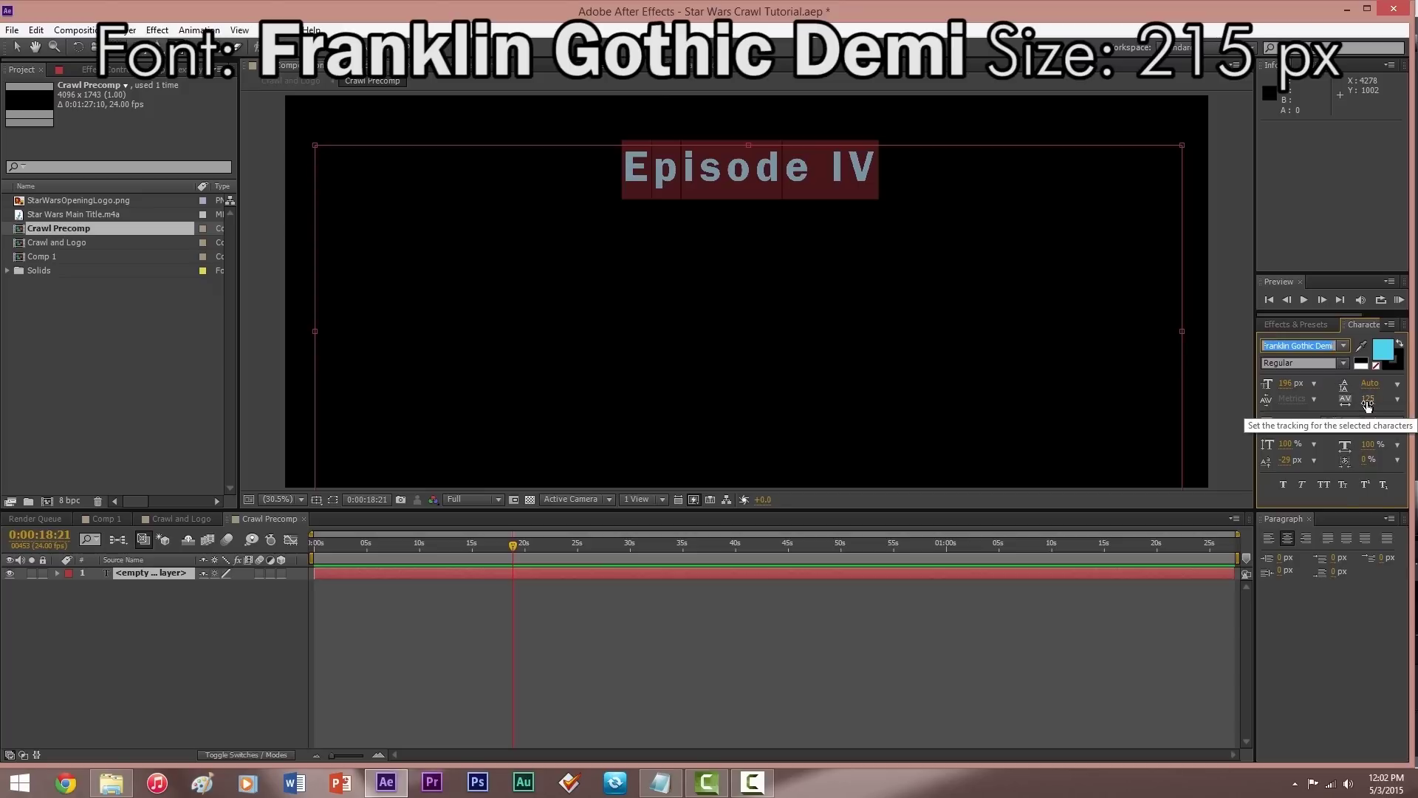
click(1286, 383)
text(215)
key(Return)
Set the "Episode IV" text's vertical scale to 110% and horizontal scale to 90%.
drag(1280, 447, 1285, 447)
click(1368, 444)
text(90)
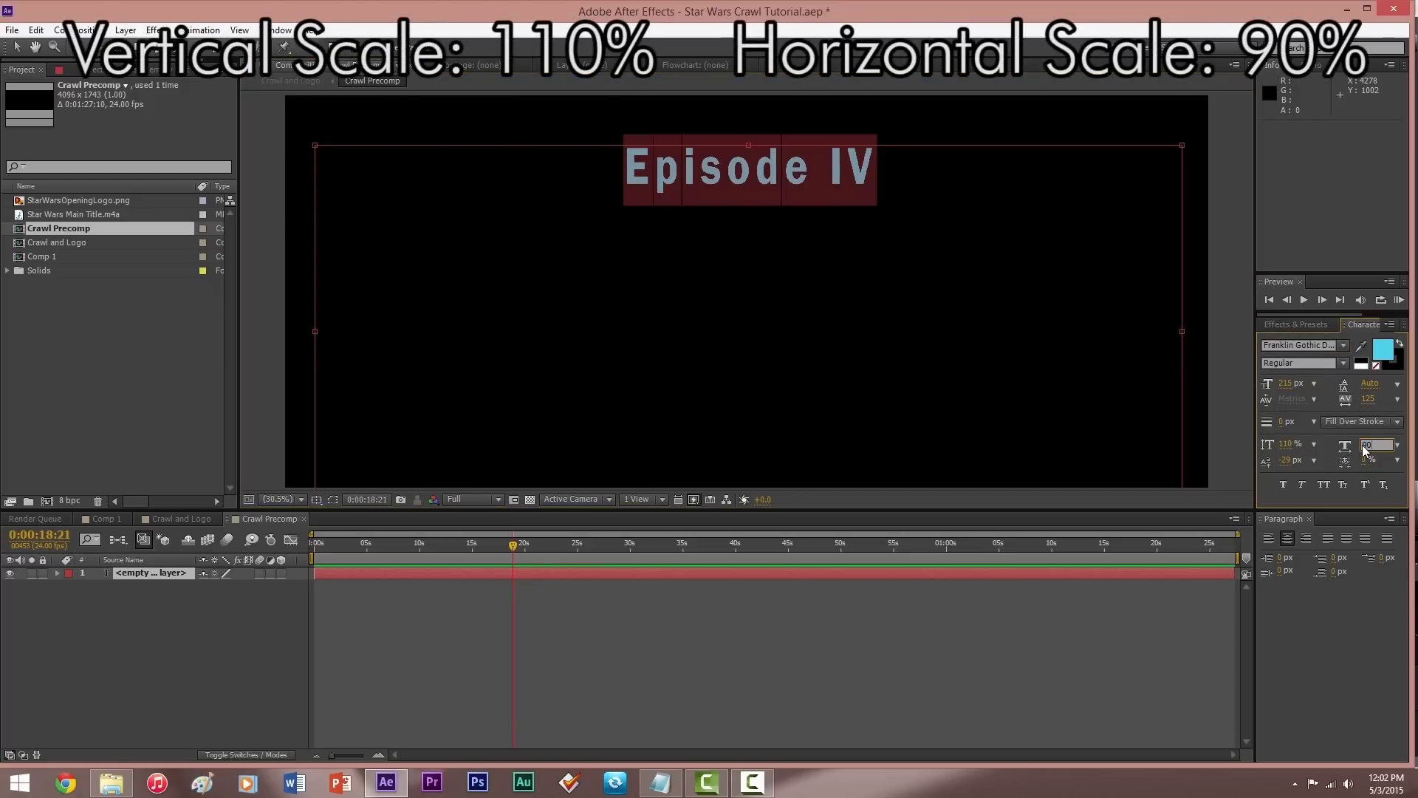
key(Return)
Set the "Episode IV" text's tracking to 0 and its baseline shift to 0 px.
click(1367, 398)
text(0)
key(Return)
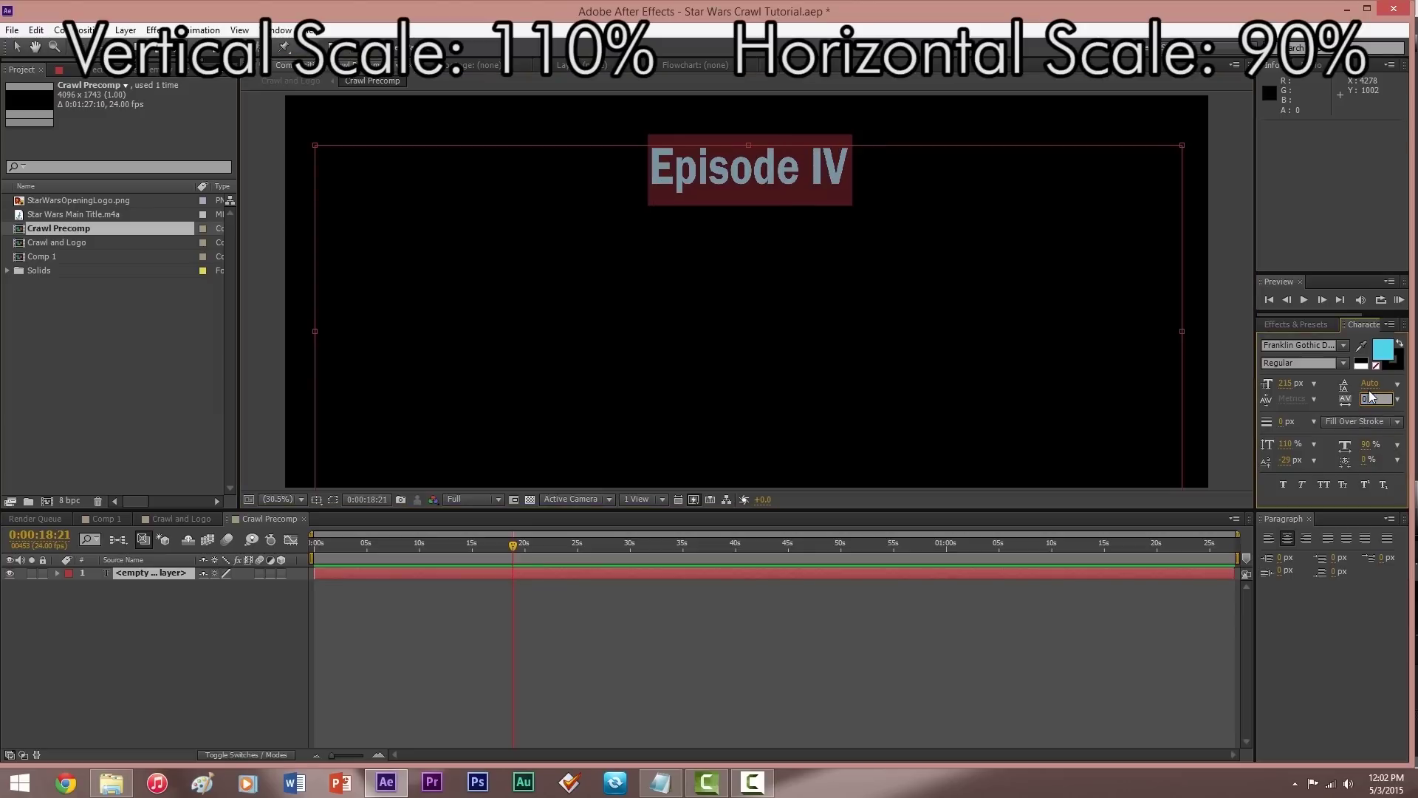
click(1287, 460)
text(0)
key(Return)
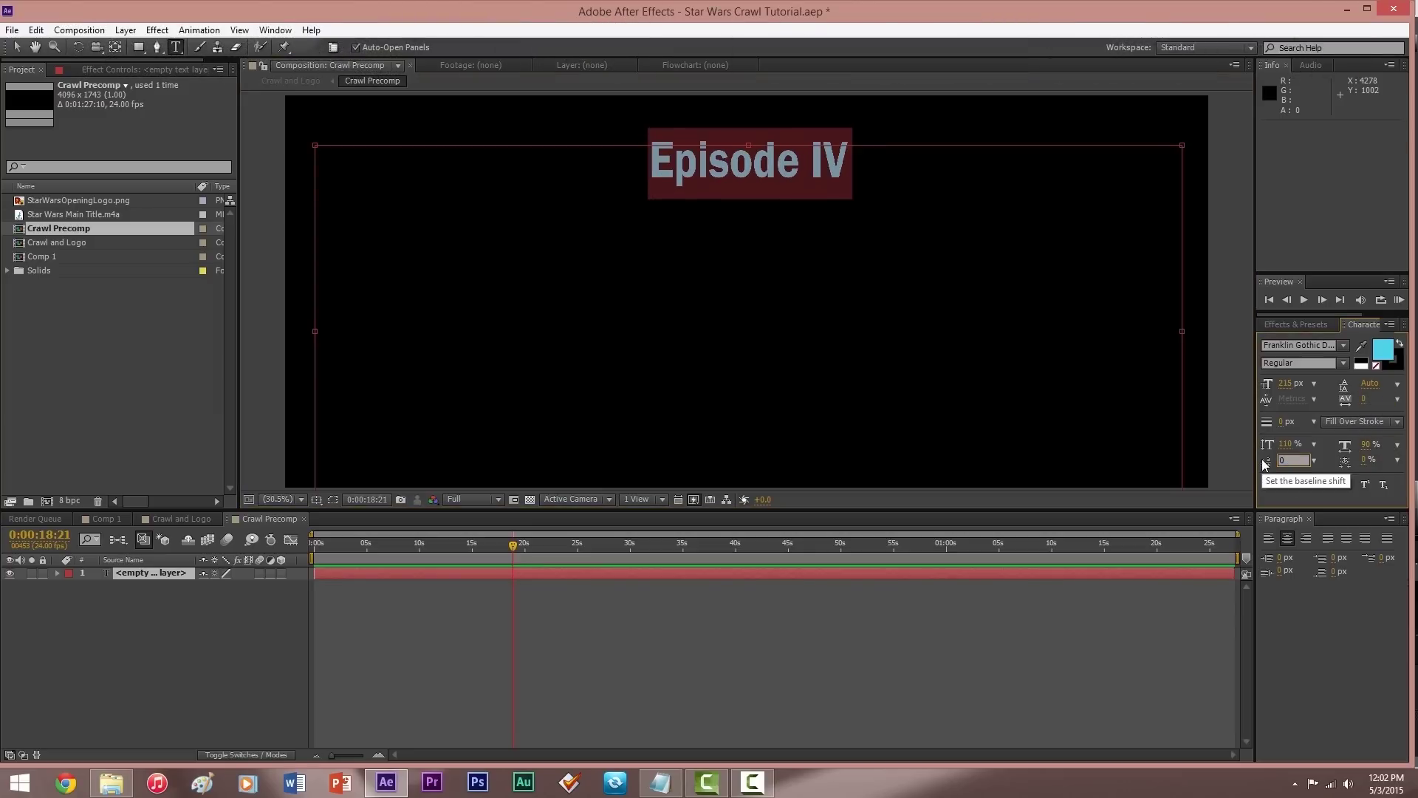
Set the "Episode IV" text's fill color to #E5B13A.
click(1379, 353)
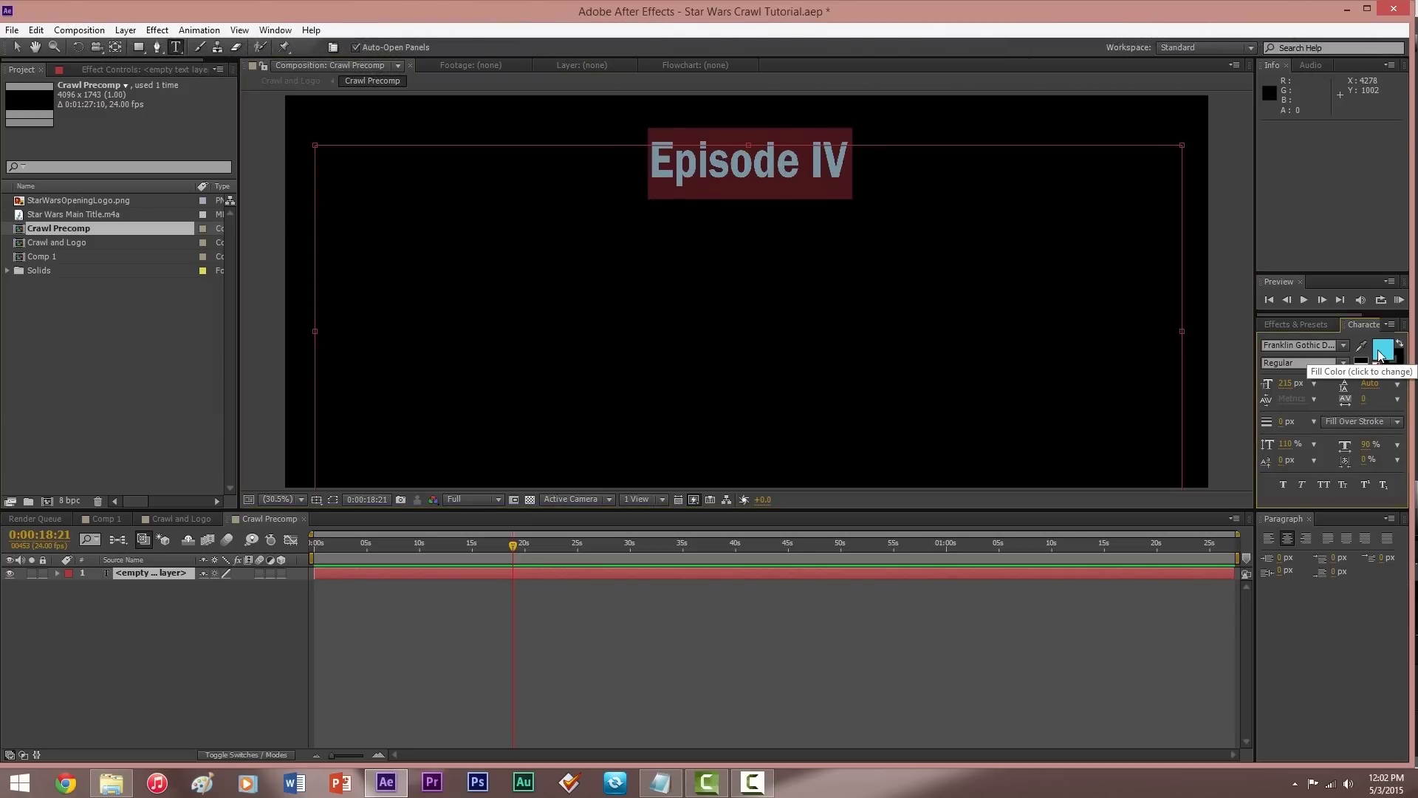
click(411, 506)
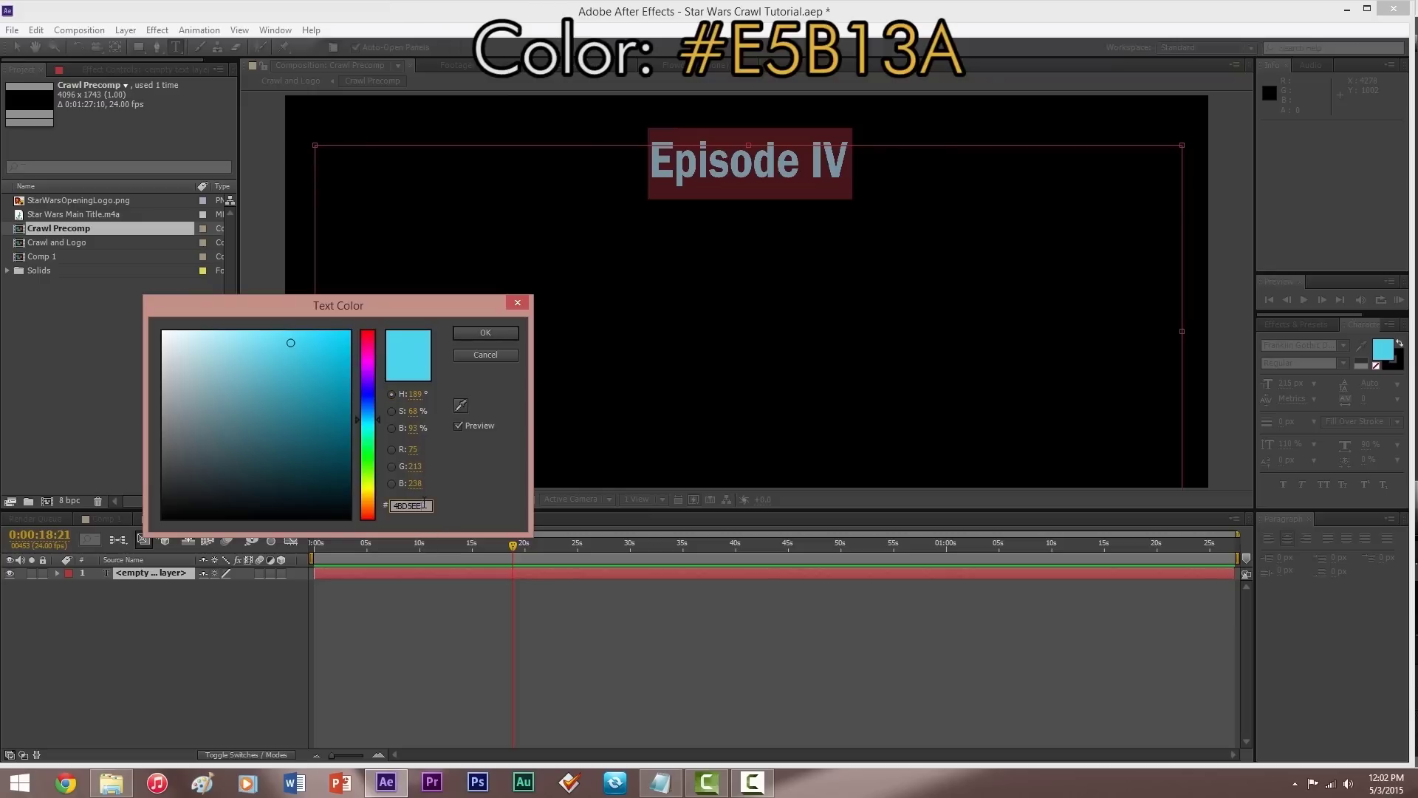
text(E5B13A)
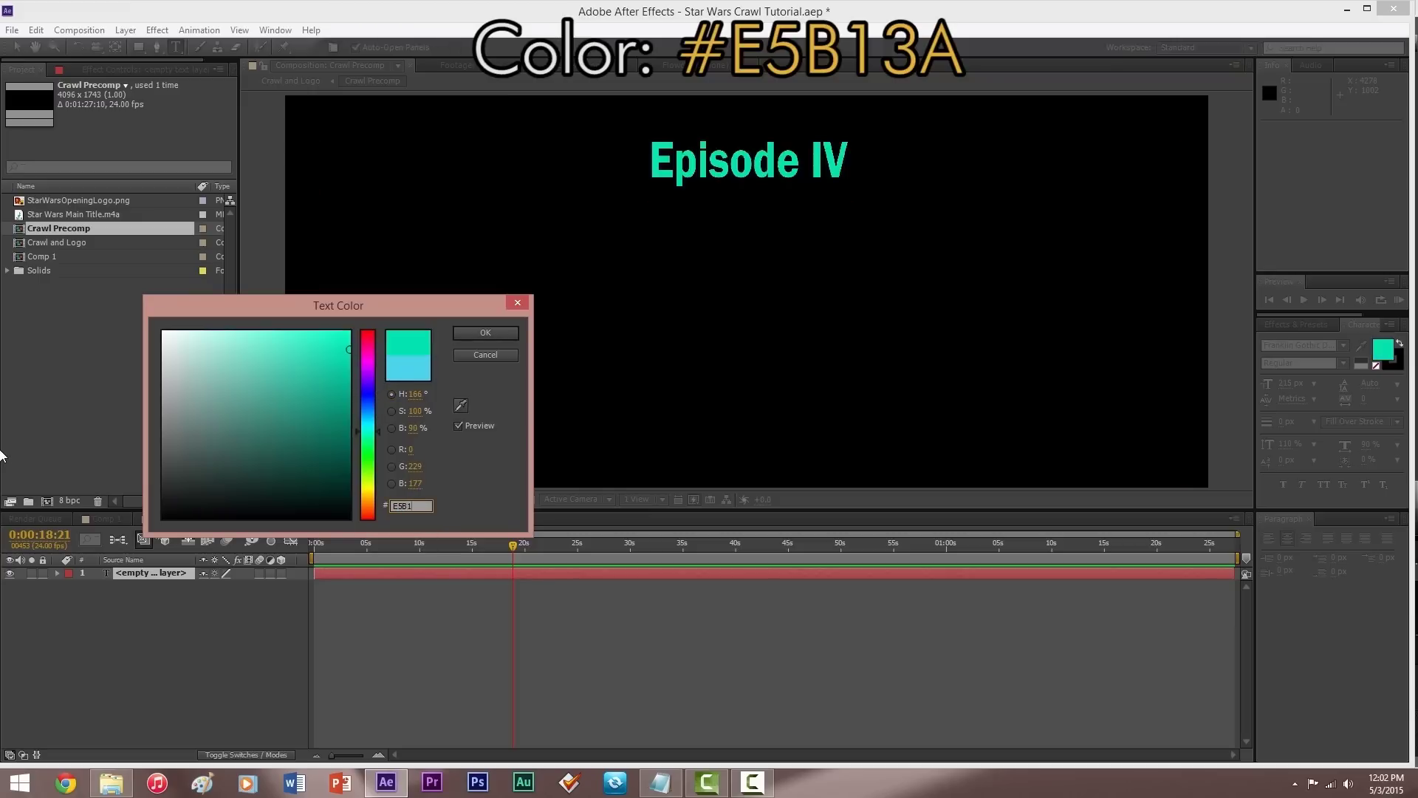
key(Return)
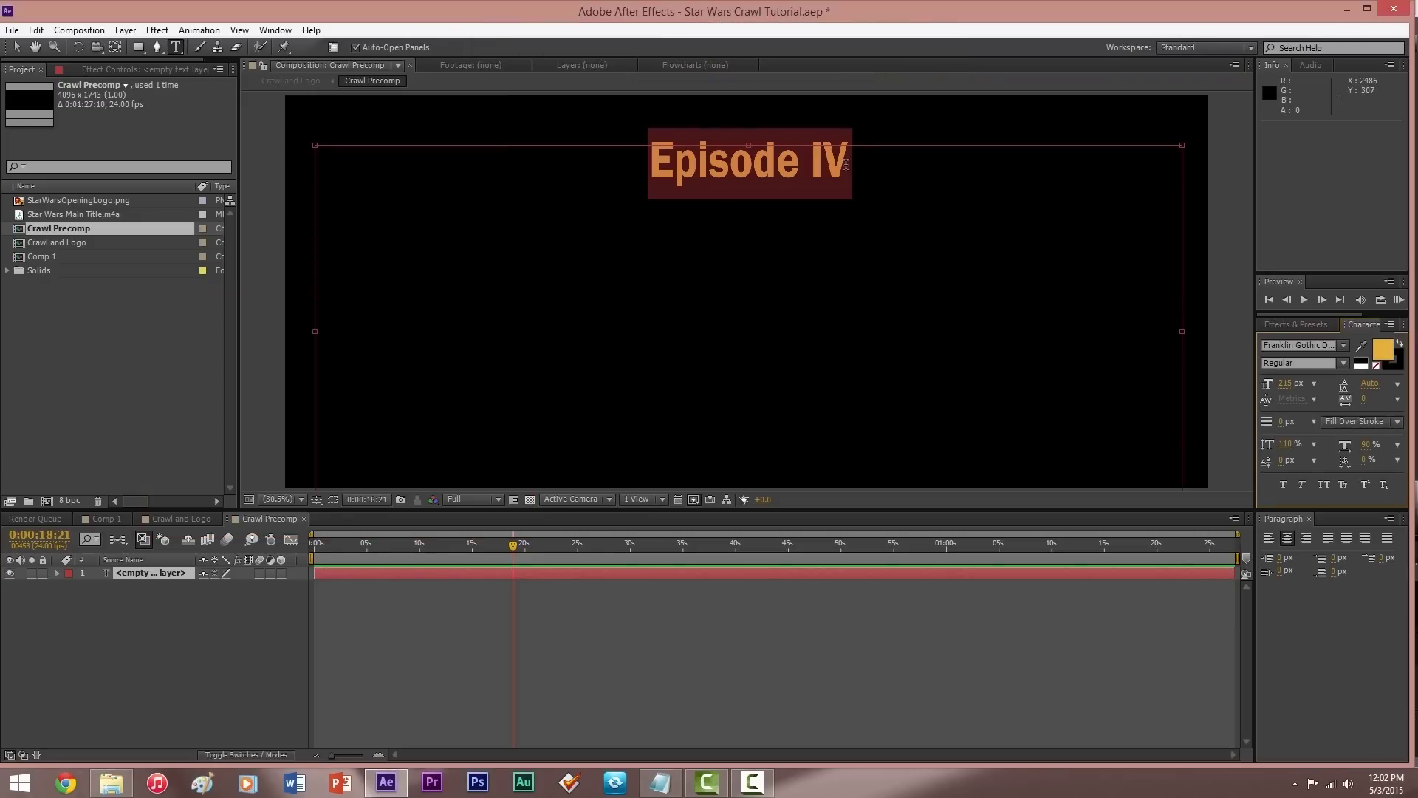
Add the title line "A NEW HOPE" below "Episode IV" in the same text box, leaving blank space between them.
click(758, 279)
drag(757, 279, 754, 221)
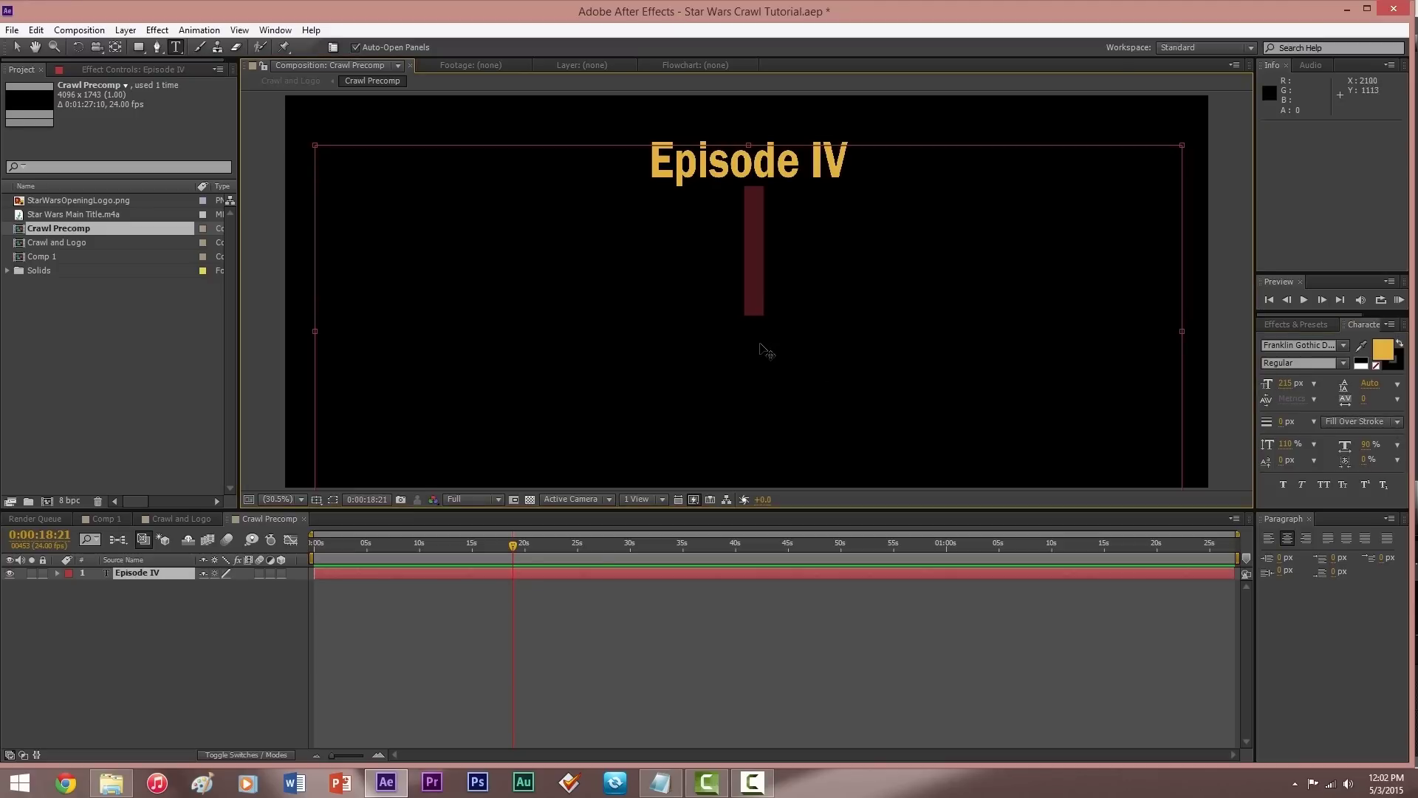
click(781, 309)
text(A NEW HOPE)
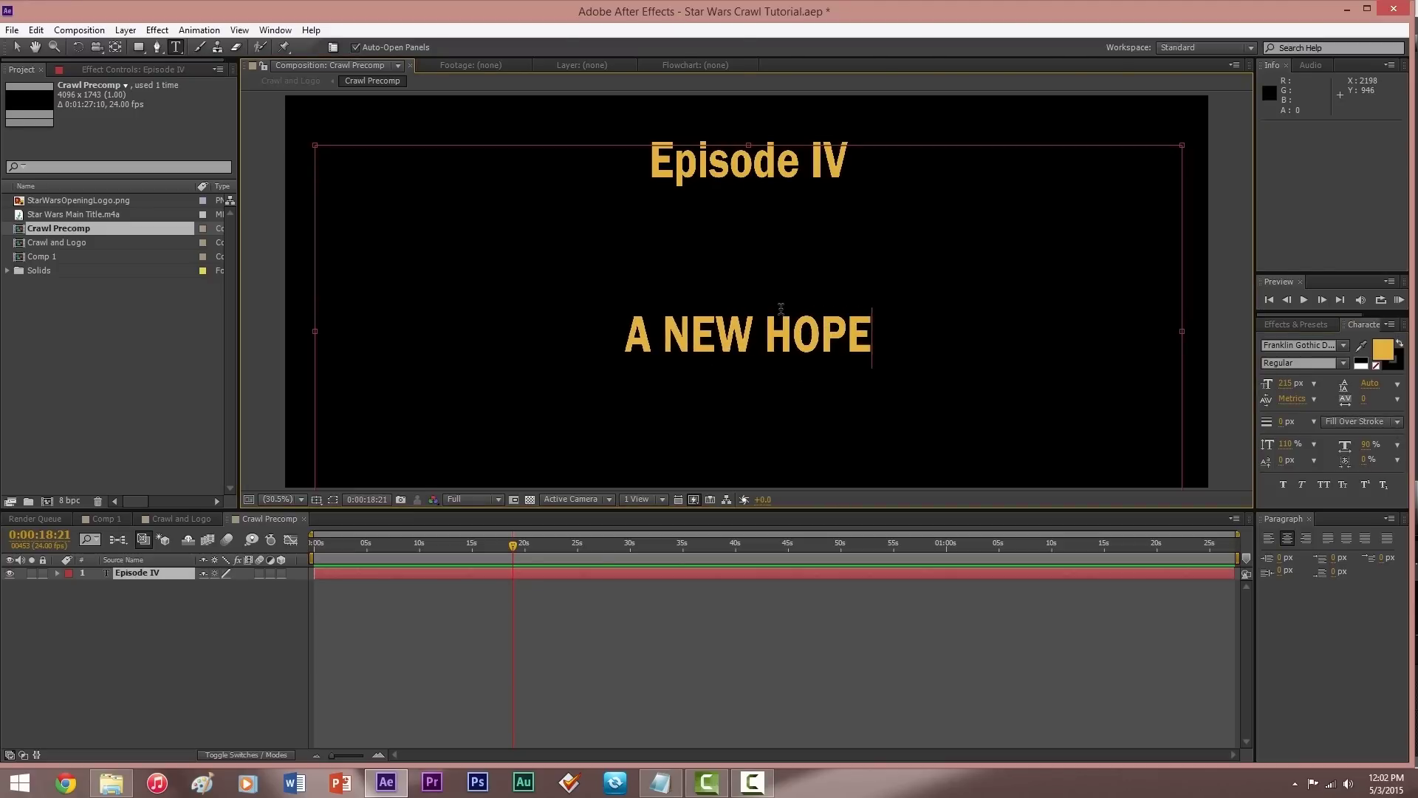
Set the "A NEW HOPE" line to the Univers LT Std ultra condensed font at 475 px.
key(shift+Home)
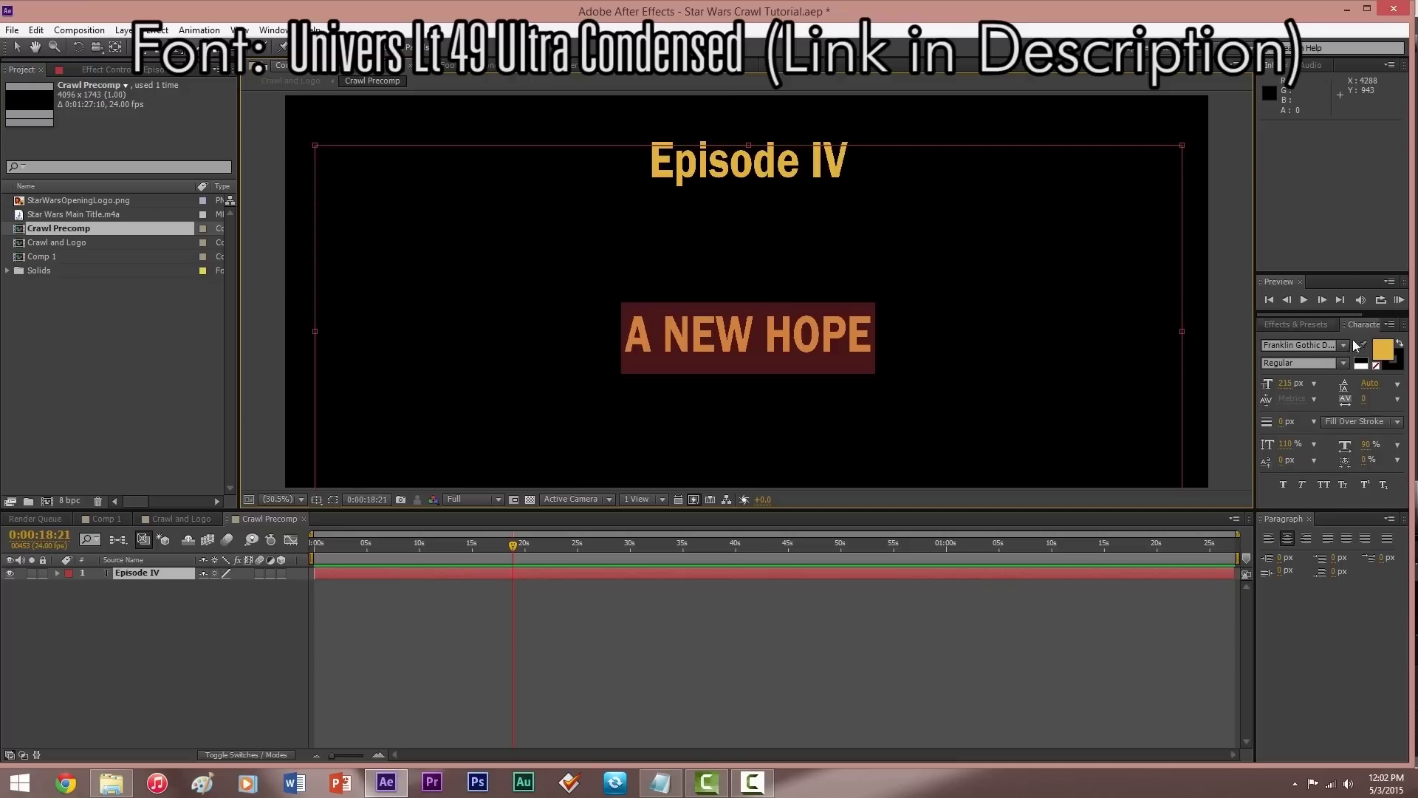
click(1331, 345)
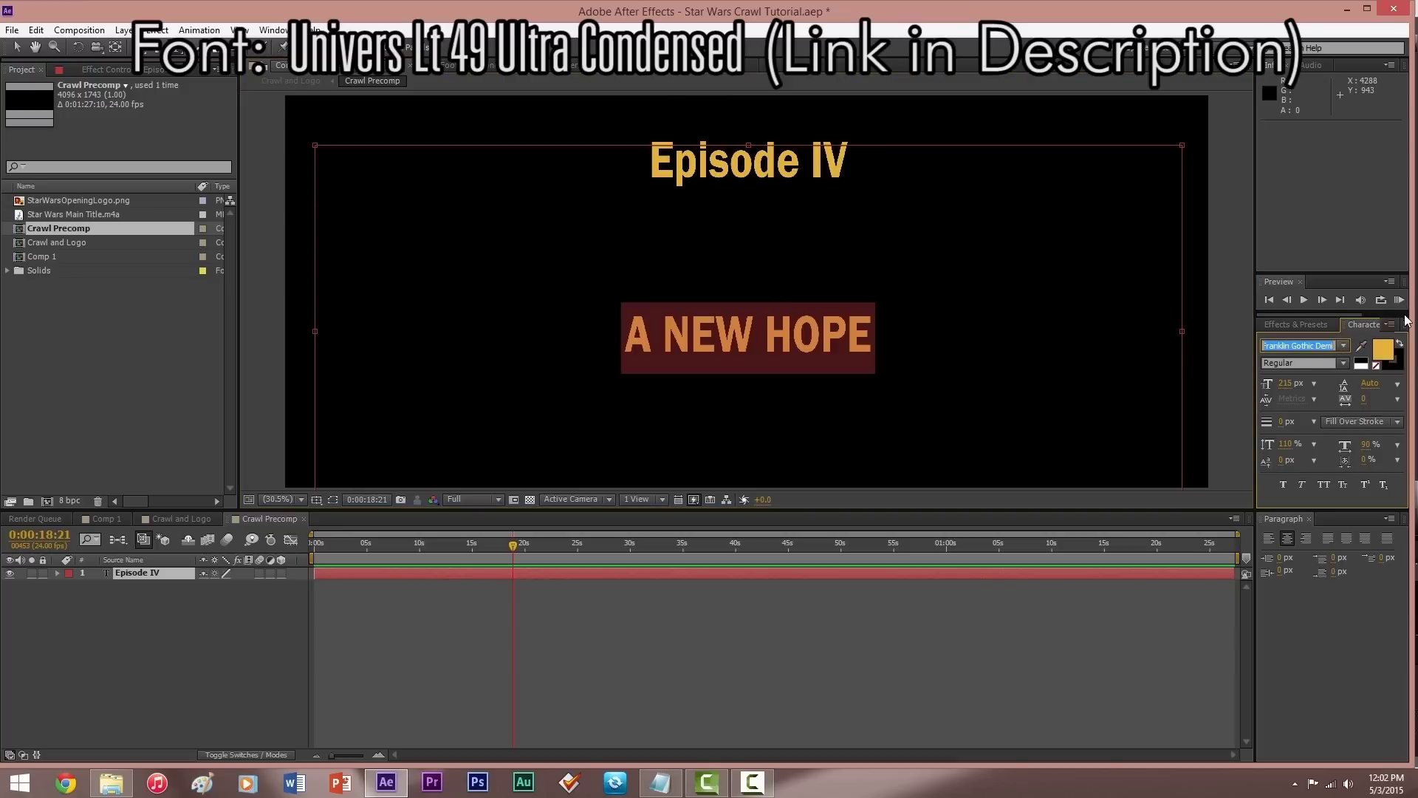
text(Univers LT Std)
key(Return)
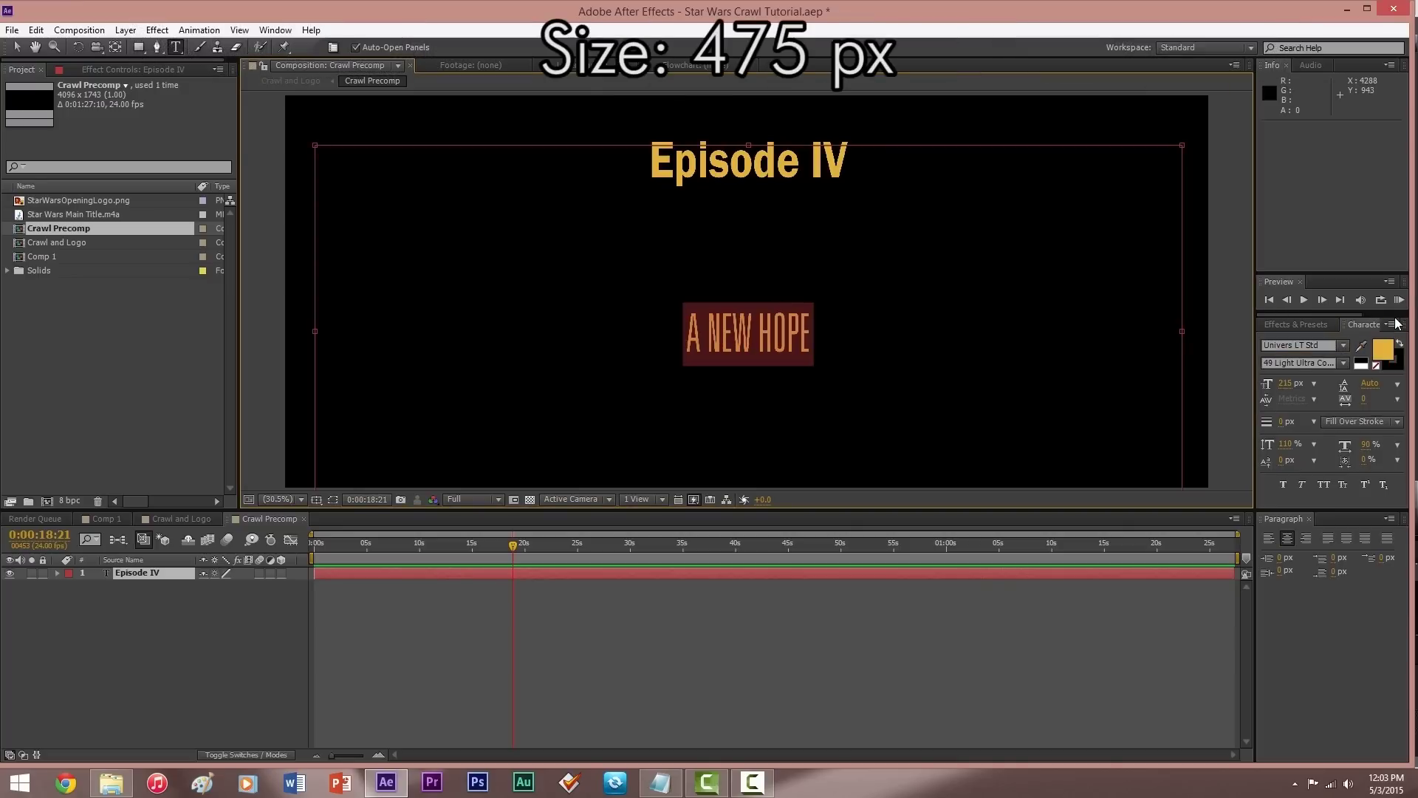
click(1297, 387)
text(475)
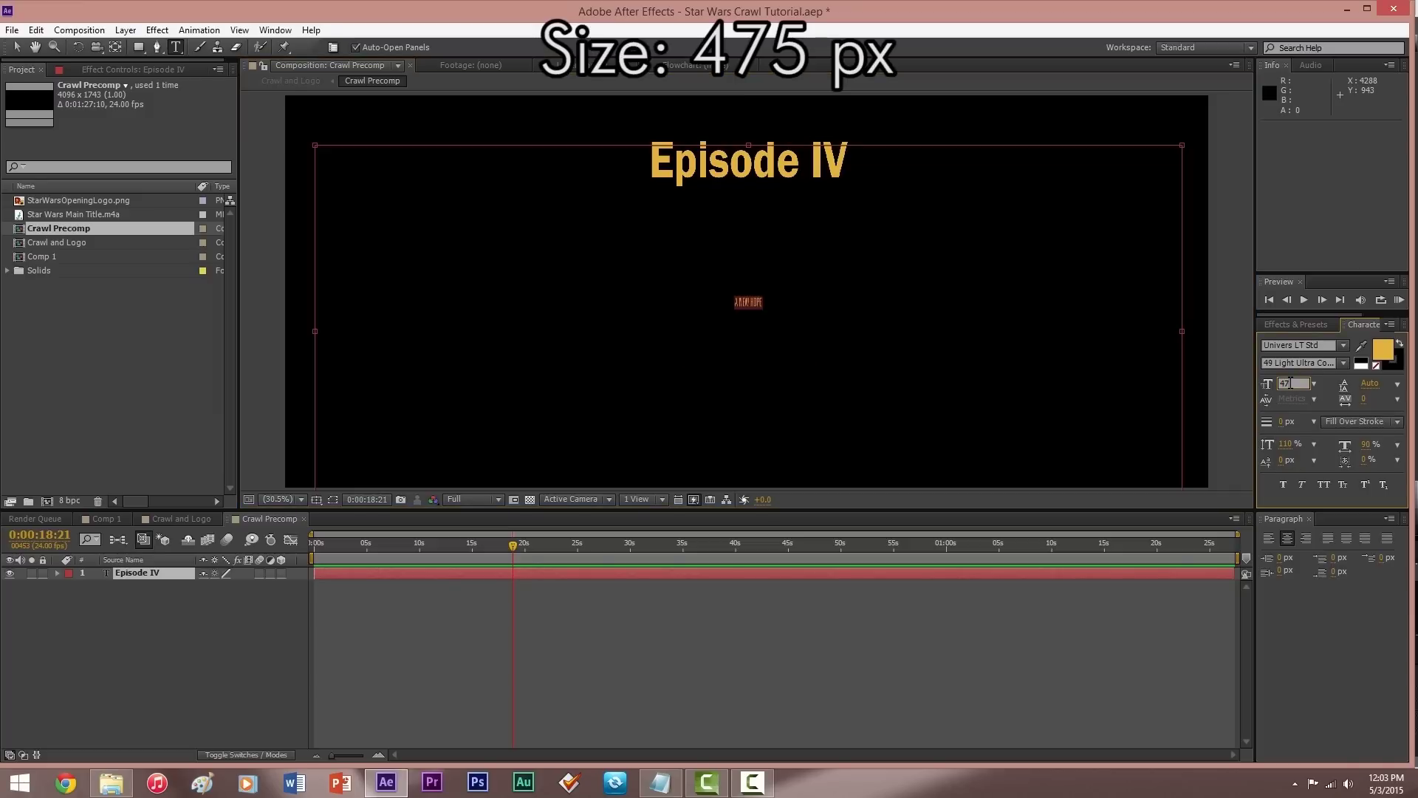
key(Return)
Set the "A NEW HOPE" line's vertical scale to 150% and horizontal scale to 80%.
click(1286, 444)
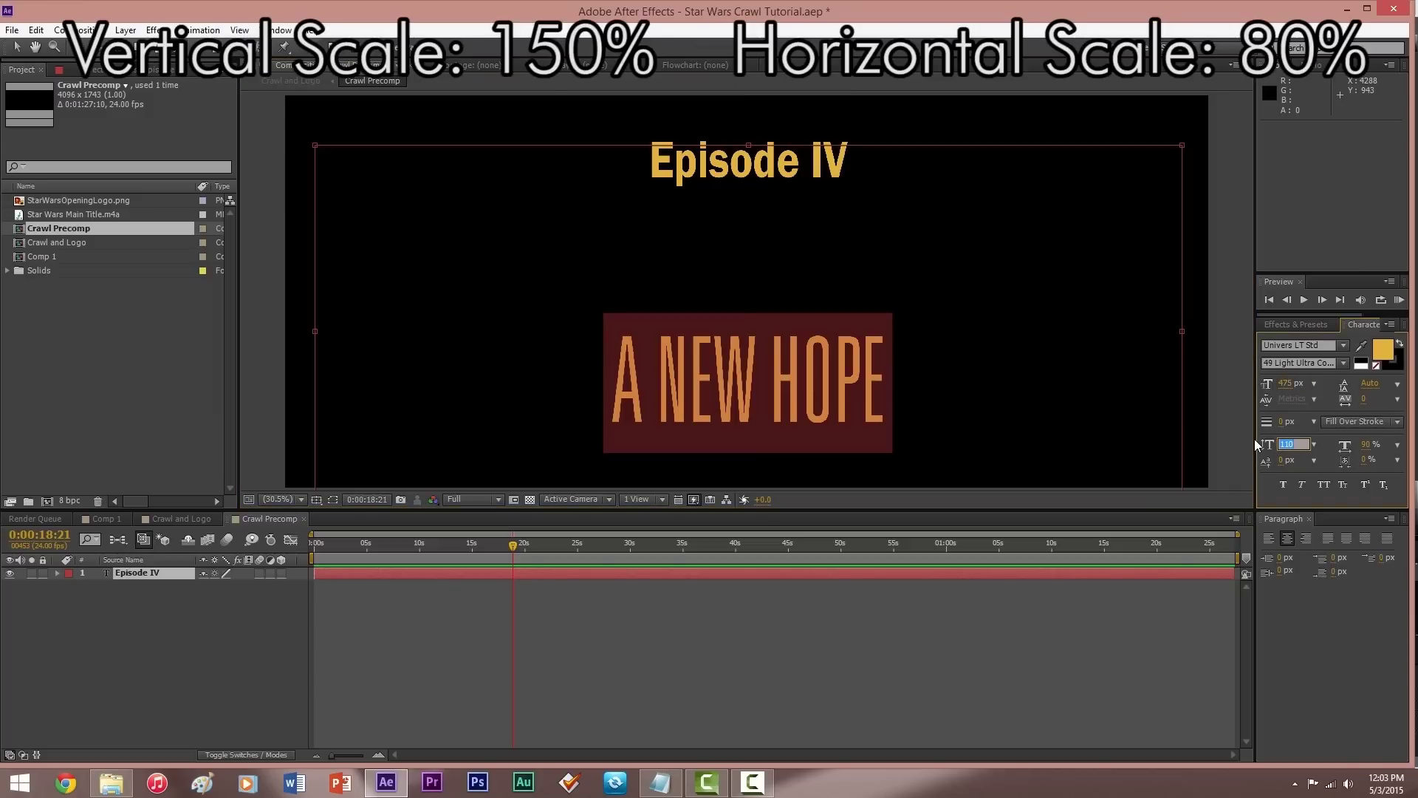
text(150)
key(Return)
click(1363, 445)
text(80)
key(Return)
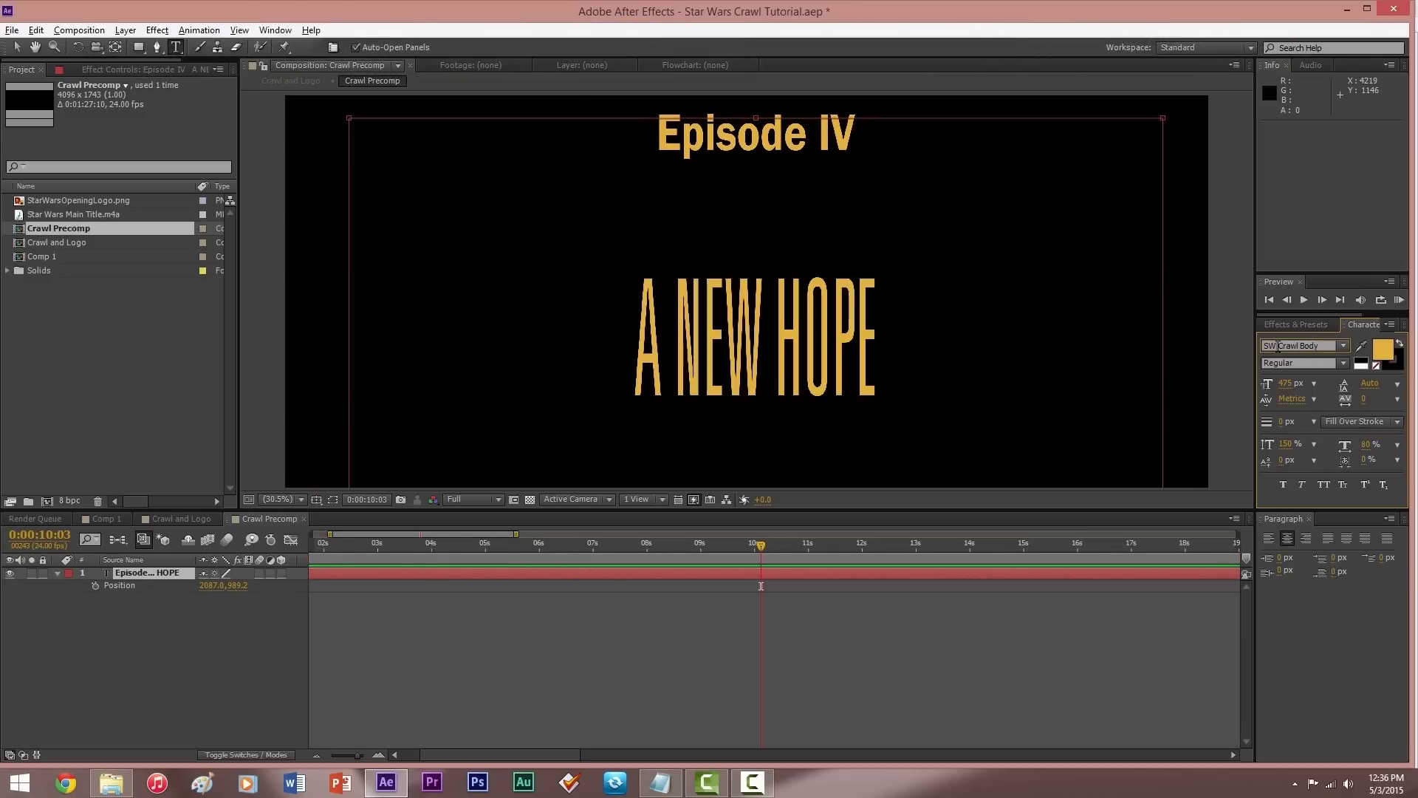
Format the crawl body text at 190 px with 100% vertical and horizontal scale, justified with the last line left-aligned.
click(1287, 384)
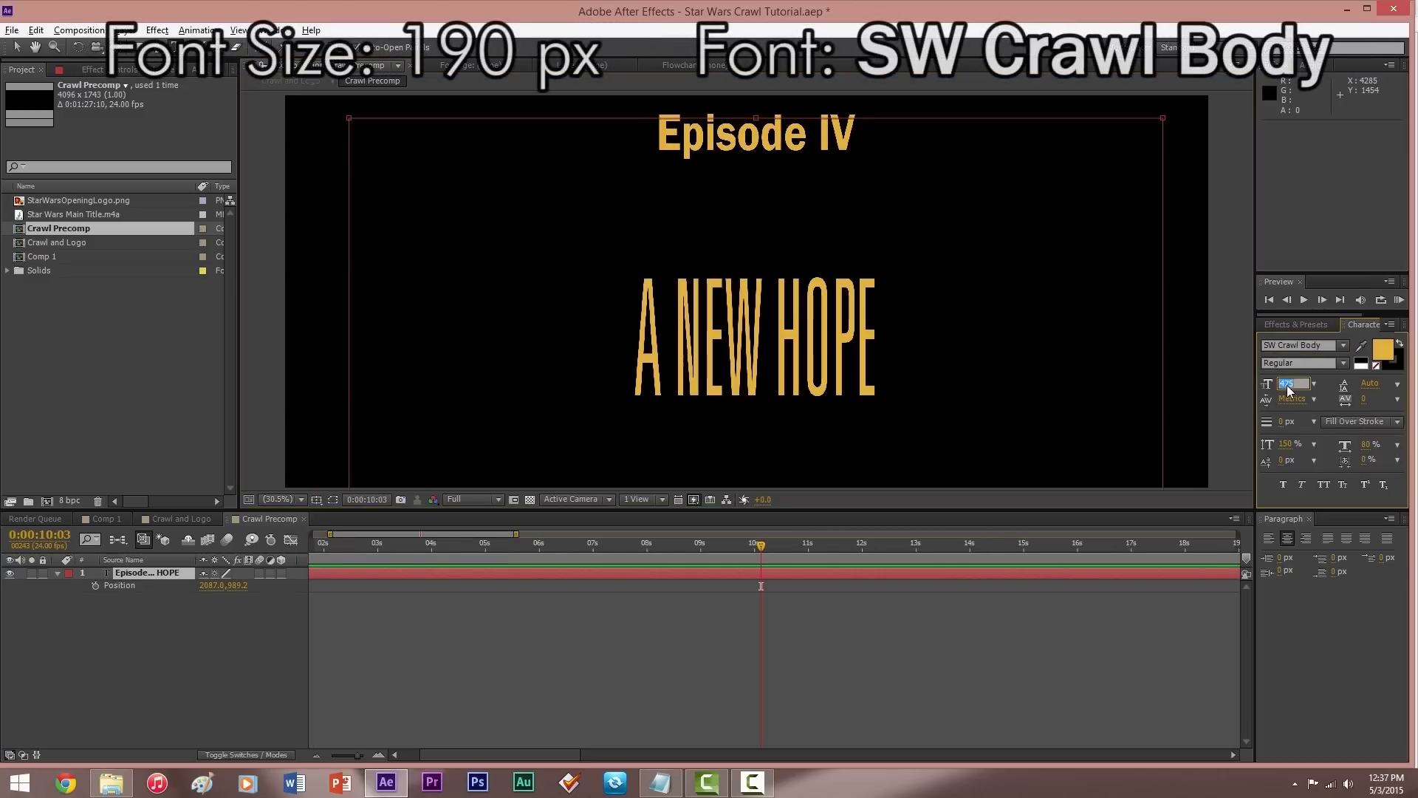
text(190)
key(Return)
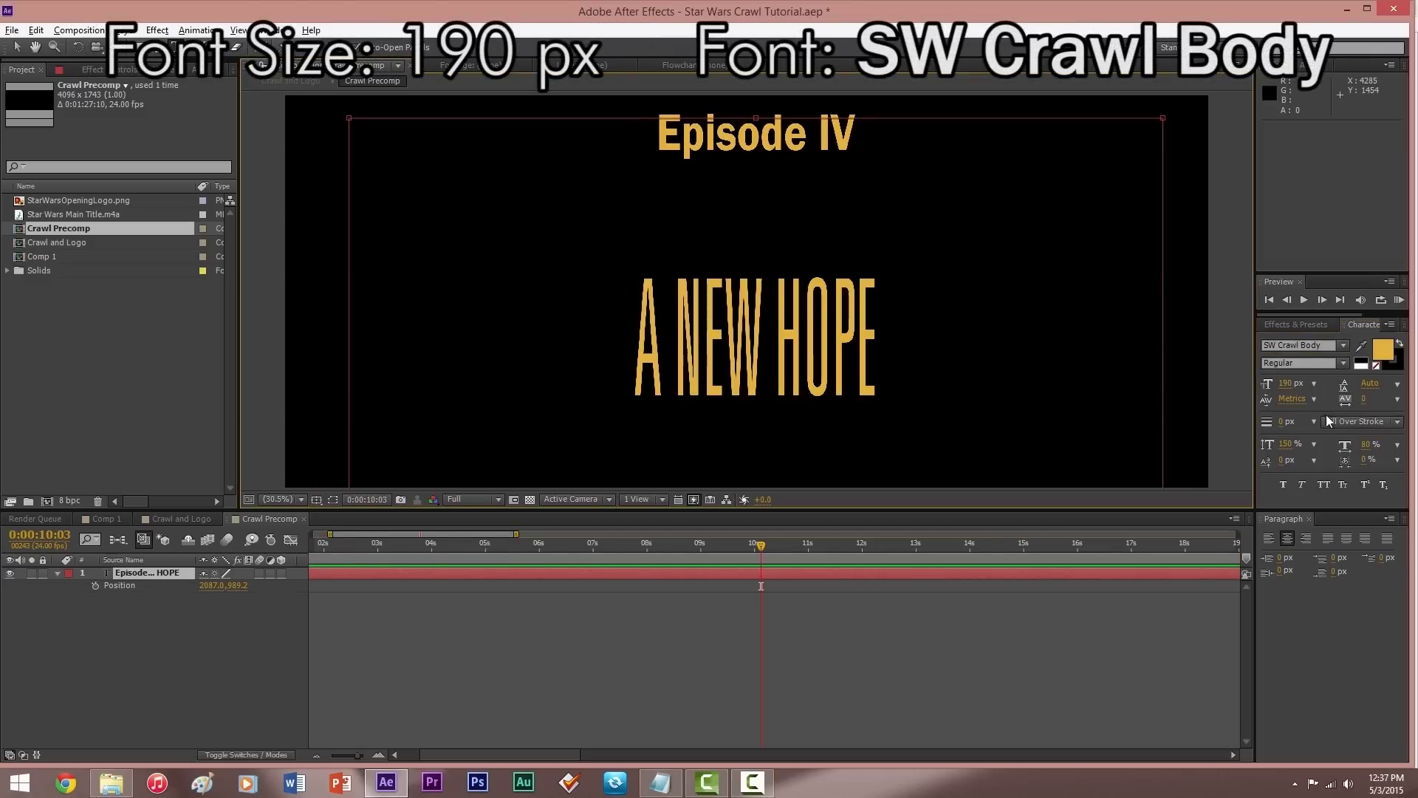
click(1294, 447)
text(100)
key(Tab)
text(1)
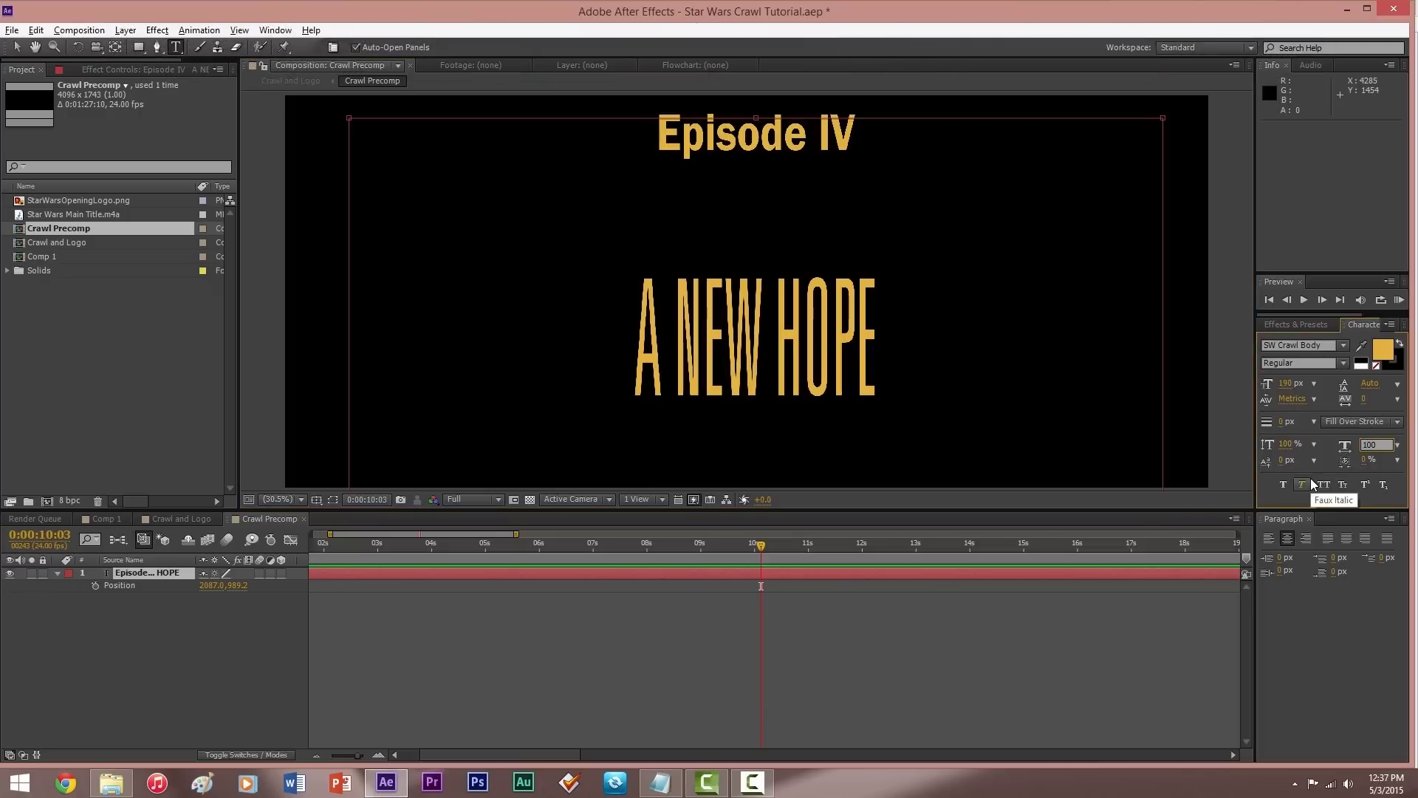
click(1328, 538)
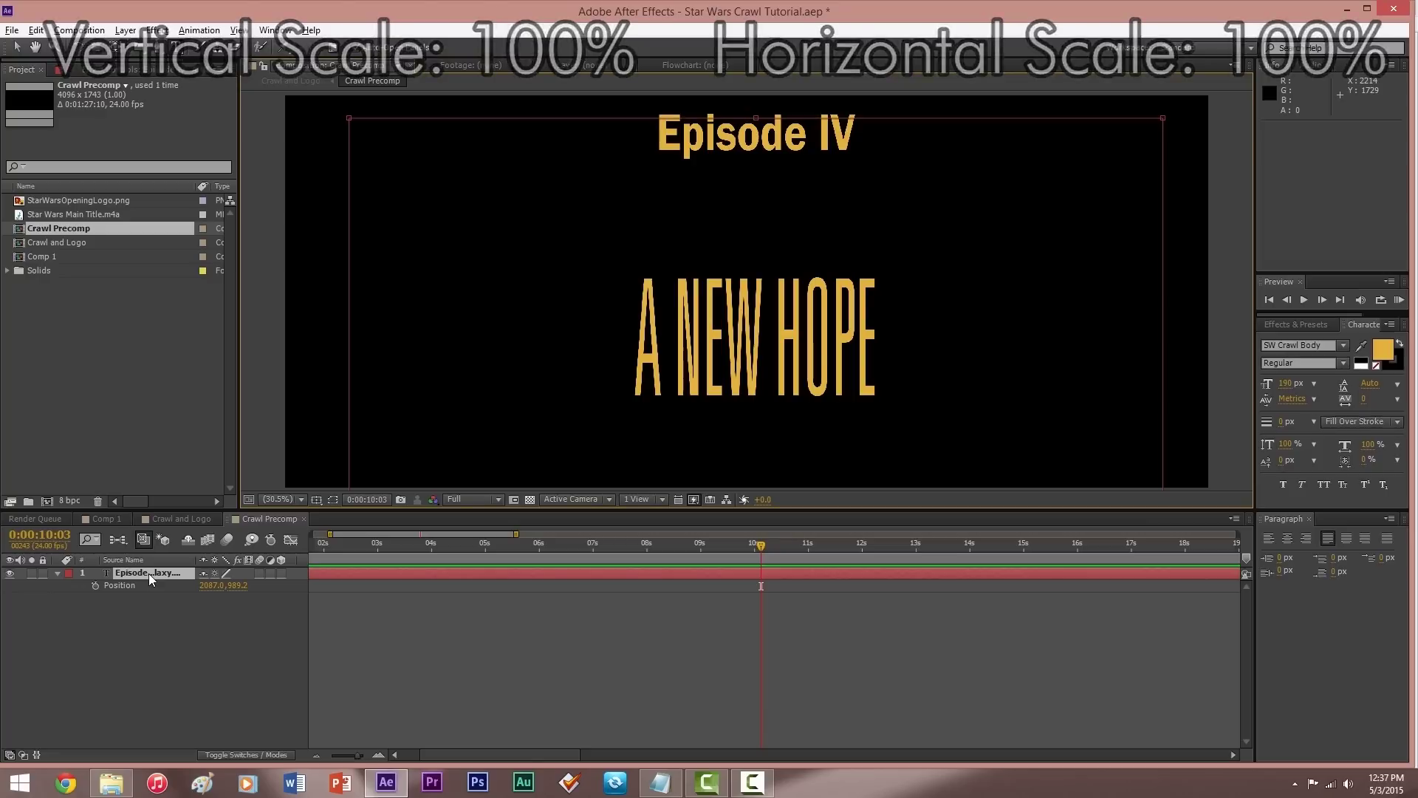
Make the crawl text layer 3D and set its X Rotation to -76°.
key(r)
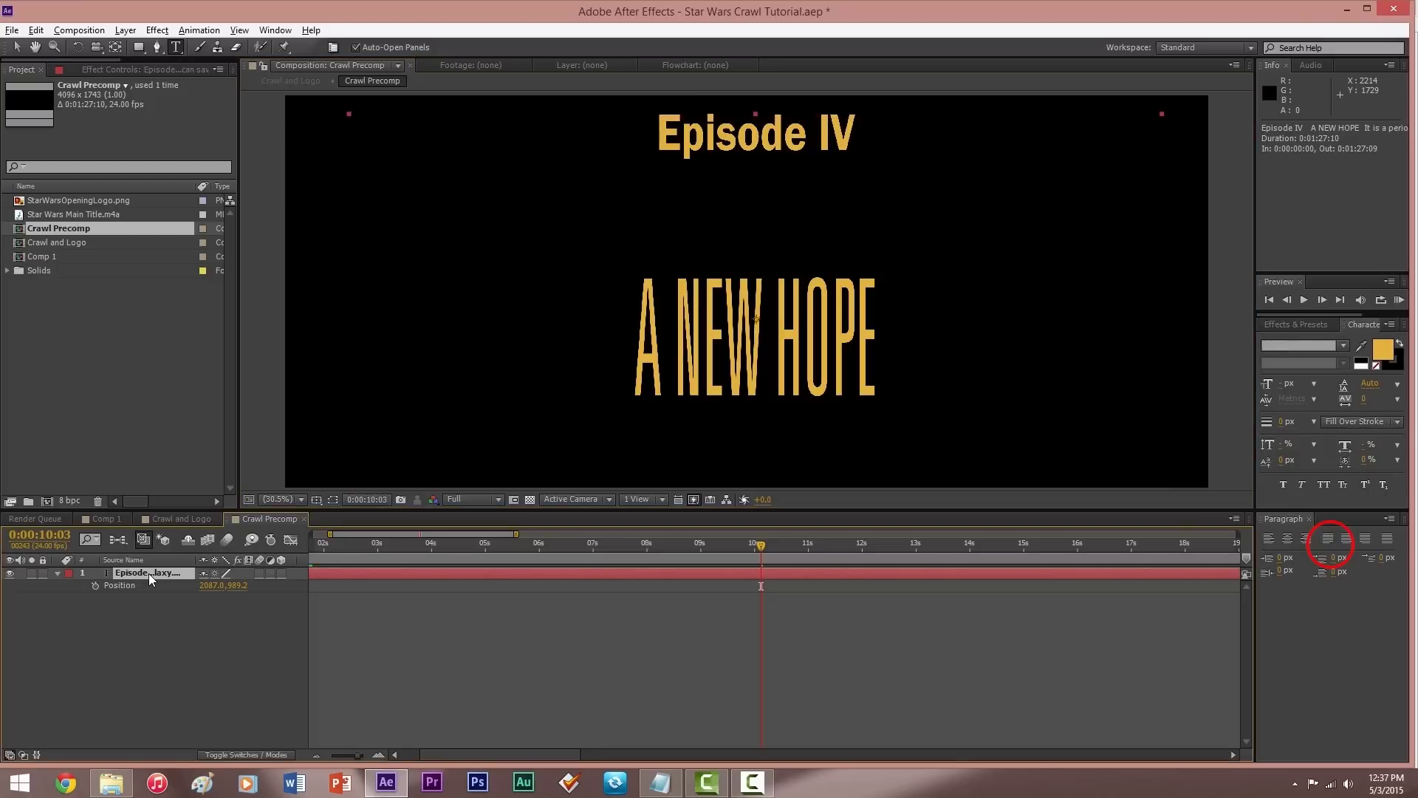
click(281, 573)
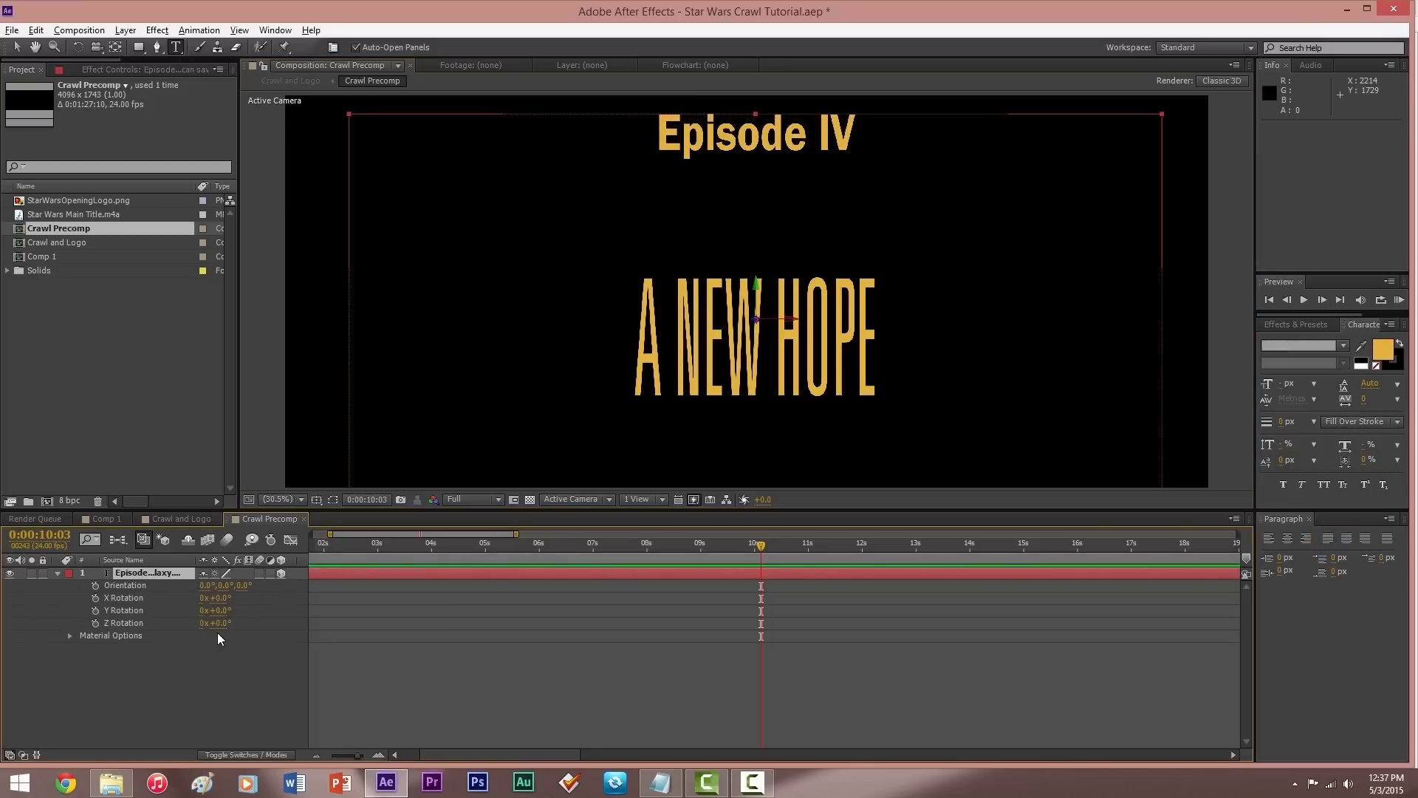
click(221, 597)
text(-76)
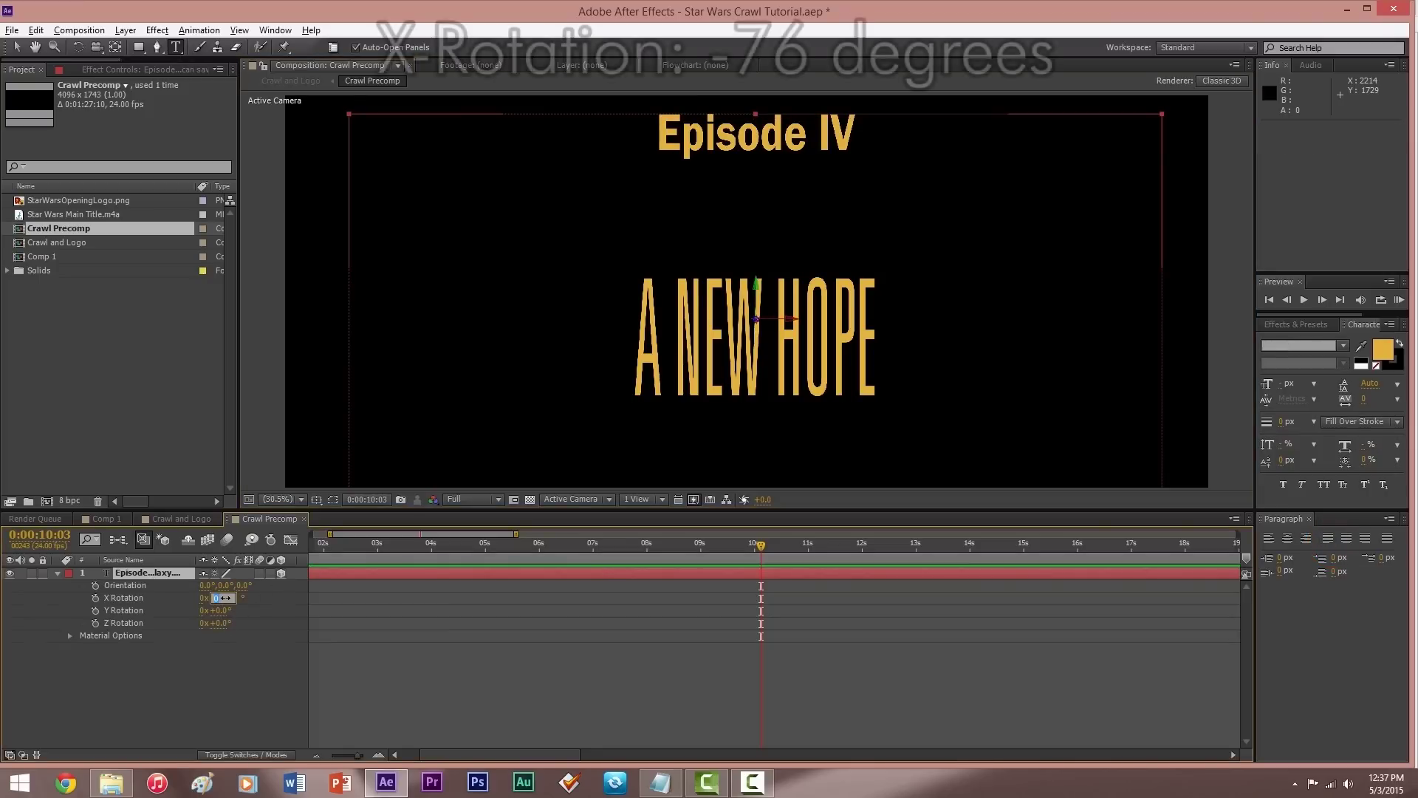
key(Return)
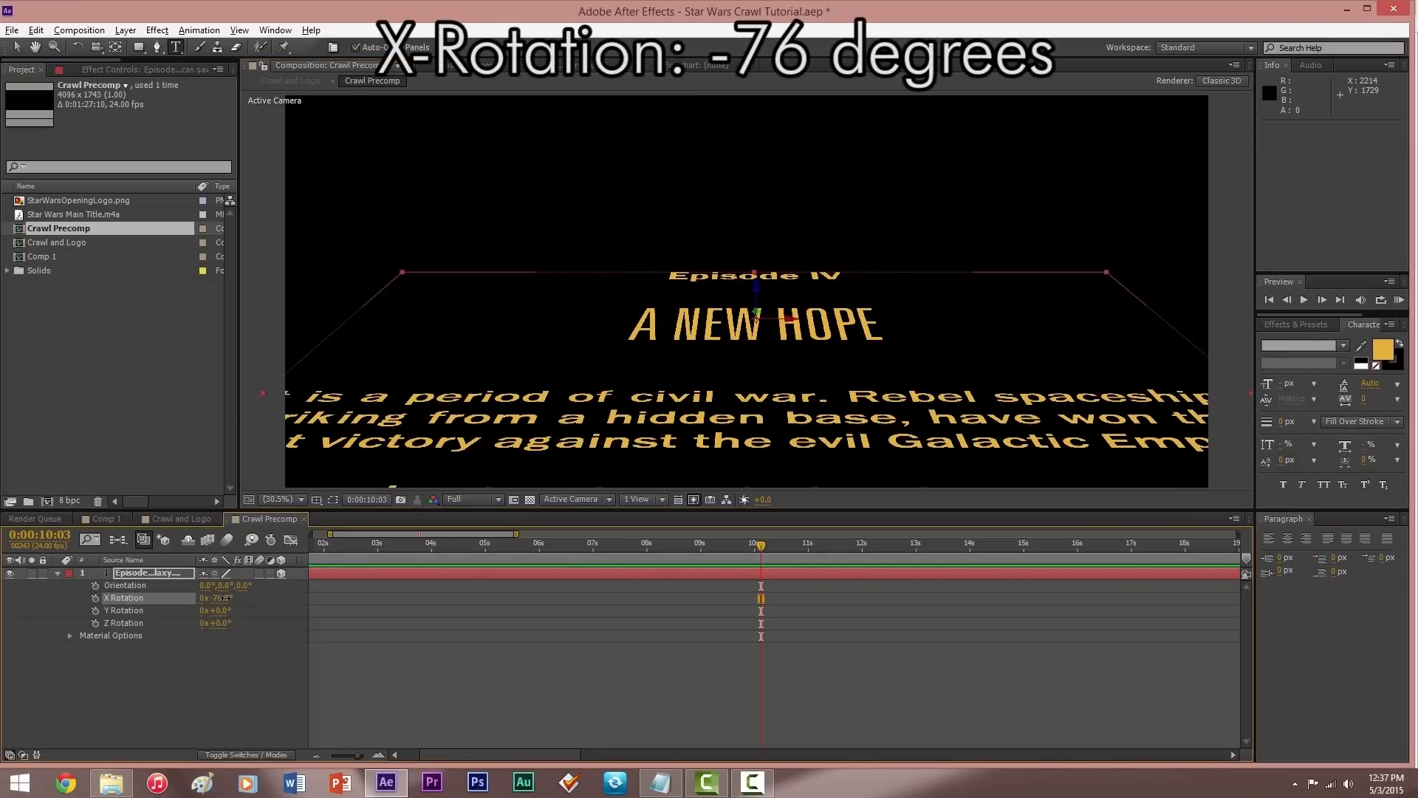
Set the crawl text layer's Position to 2278, 1500, -3200.
key(comma)
key(comma)
key(p)
click(213, 585)
text(2278)
key(Tab)
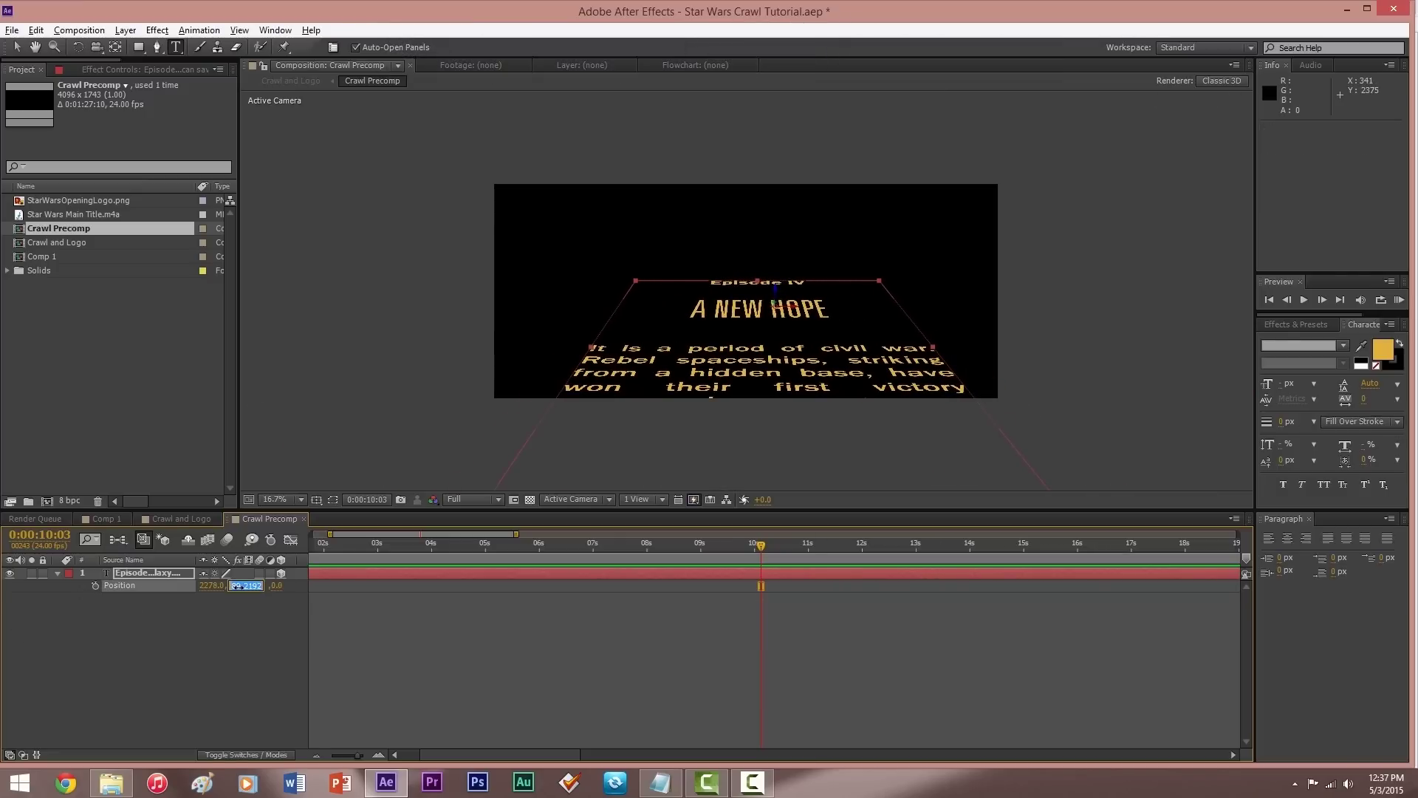
text(1500)
key(Tab)
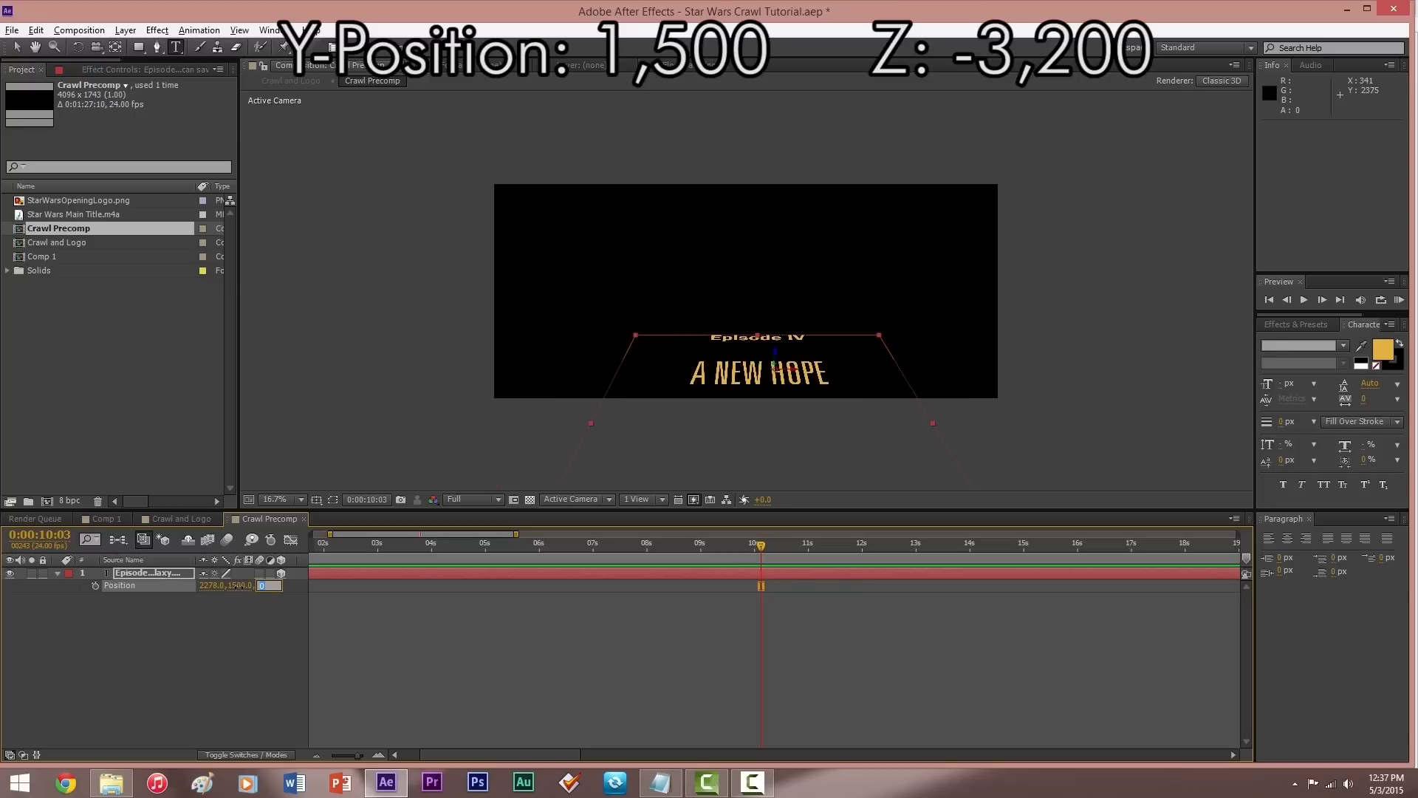
text(-3200)
key(Return)
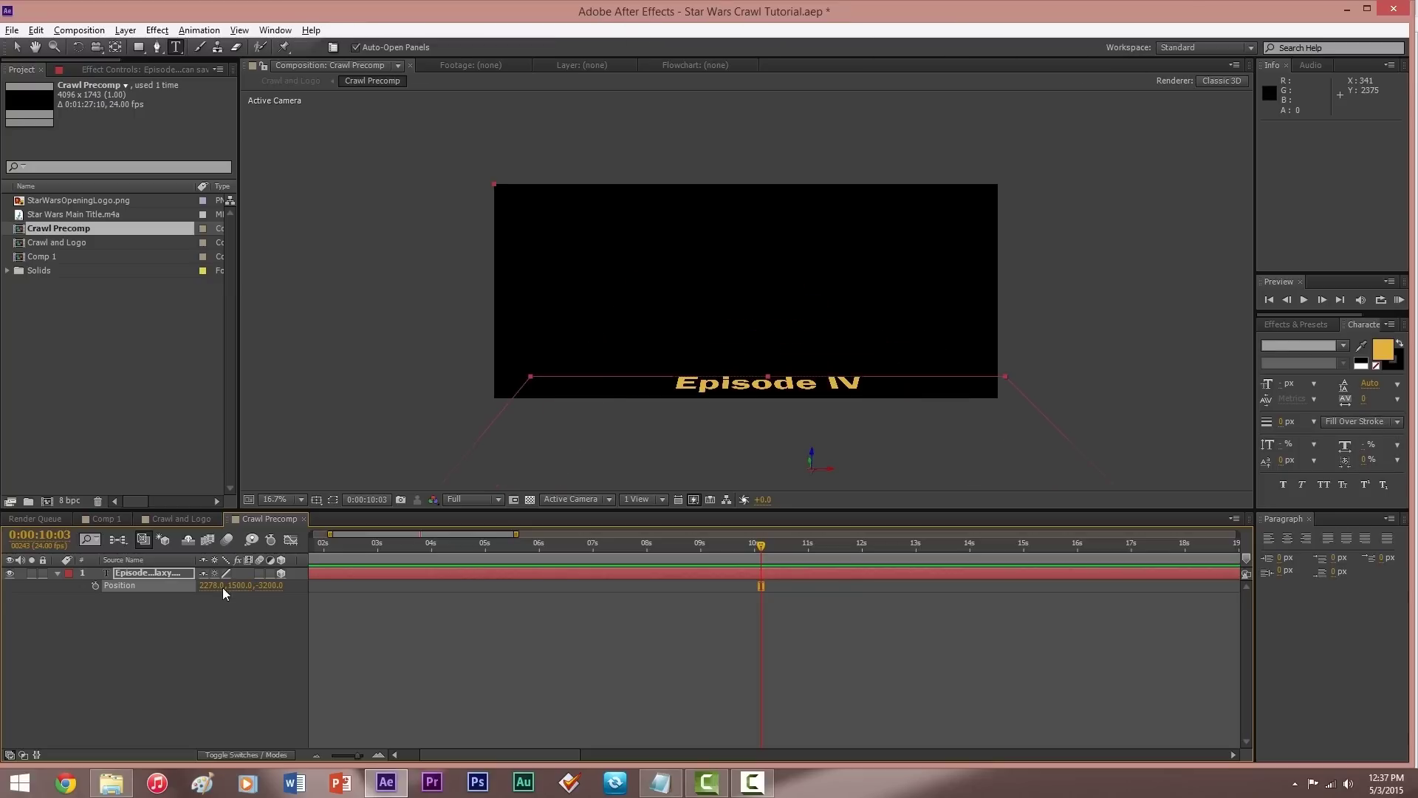
Move the crawl text just below the frame's lower edge, to about 2172, 1590.6, -3325.4, and keyframe its Position at 0:00:09:03.
key(v)
drag(805, 465, 775, 493)
click(368, 500)
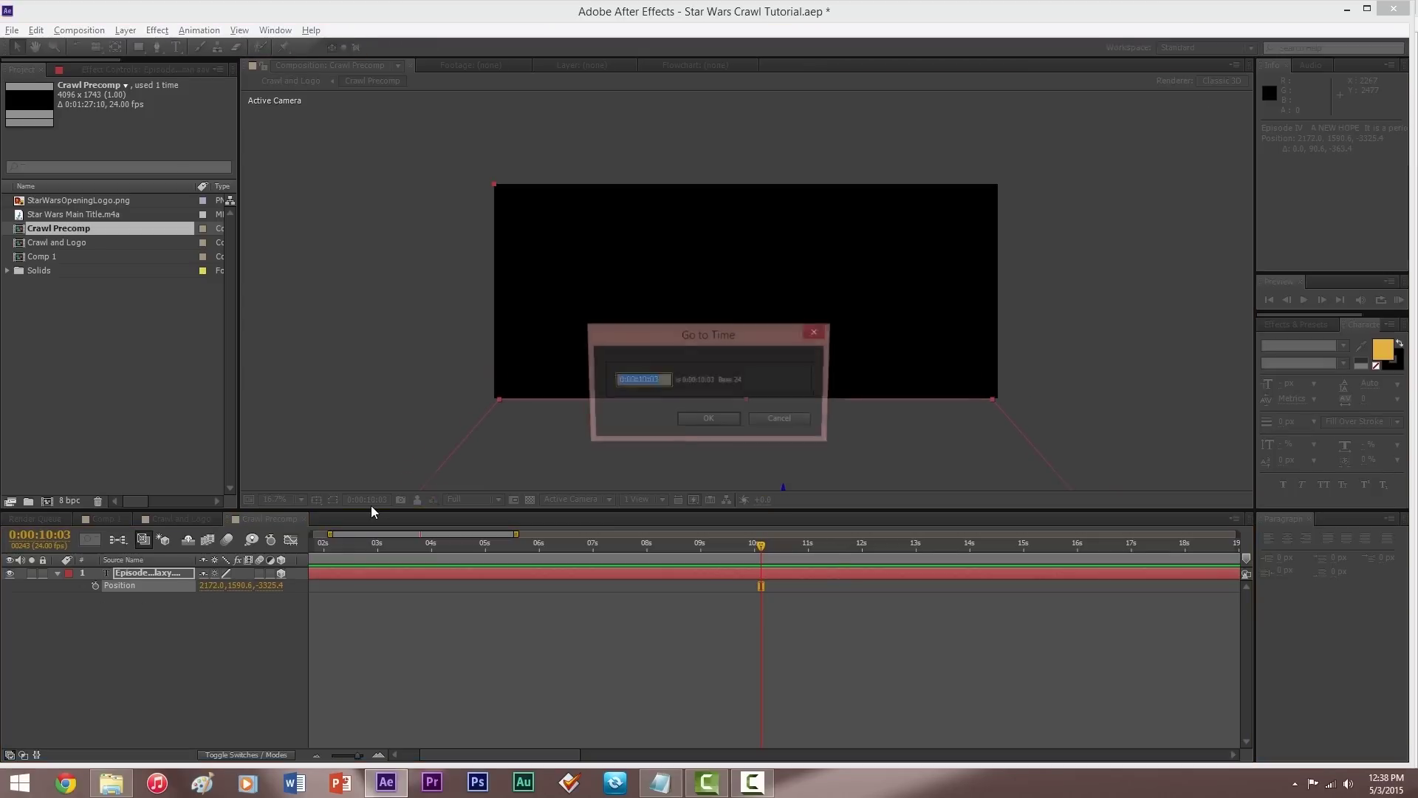
click(650, 387)
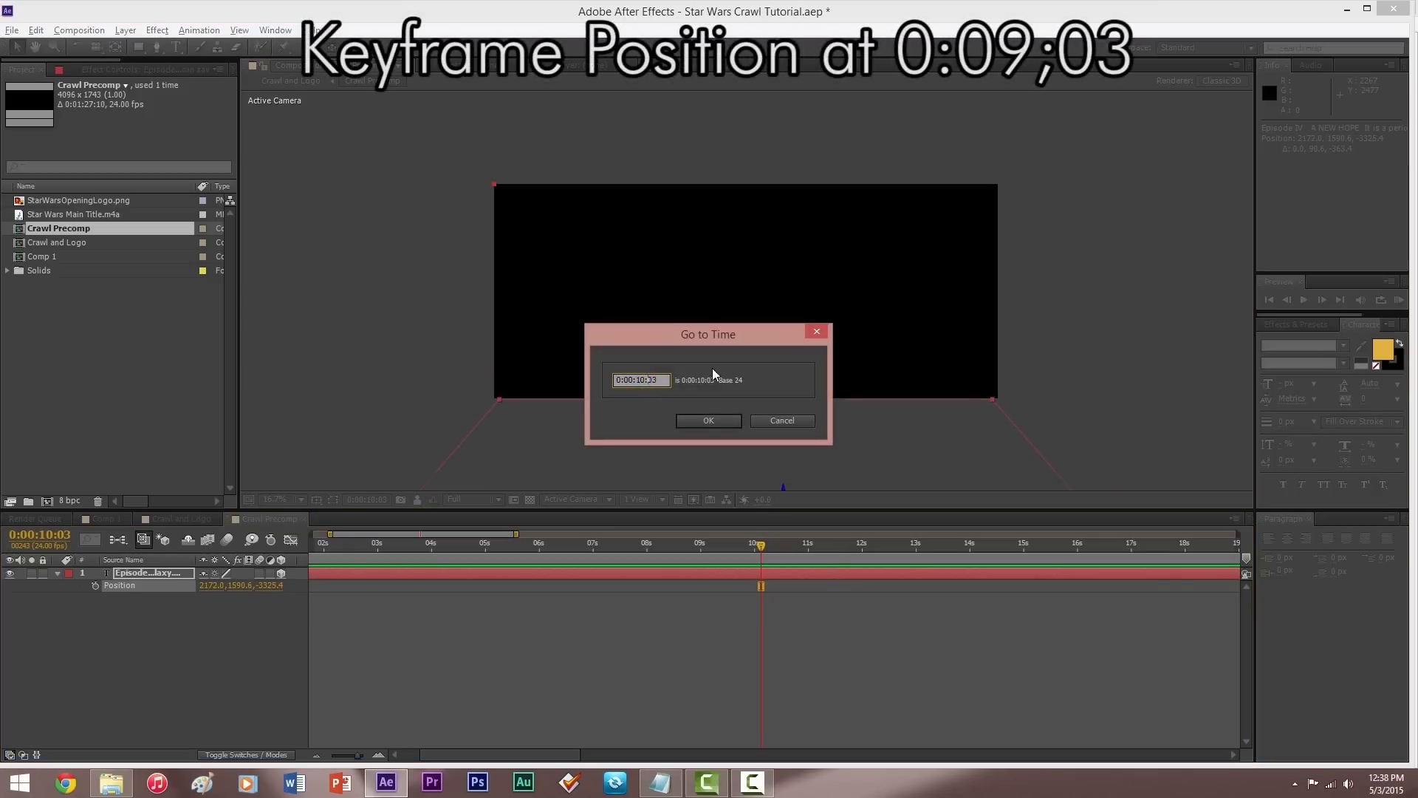
key(BackSpace)
key(BackSpace)
text(09)
click(705, 418)
click(95, 586)
Create an adjustment layer above the crawl text and apply the Ramp effect to it.
click(125, 31)
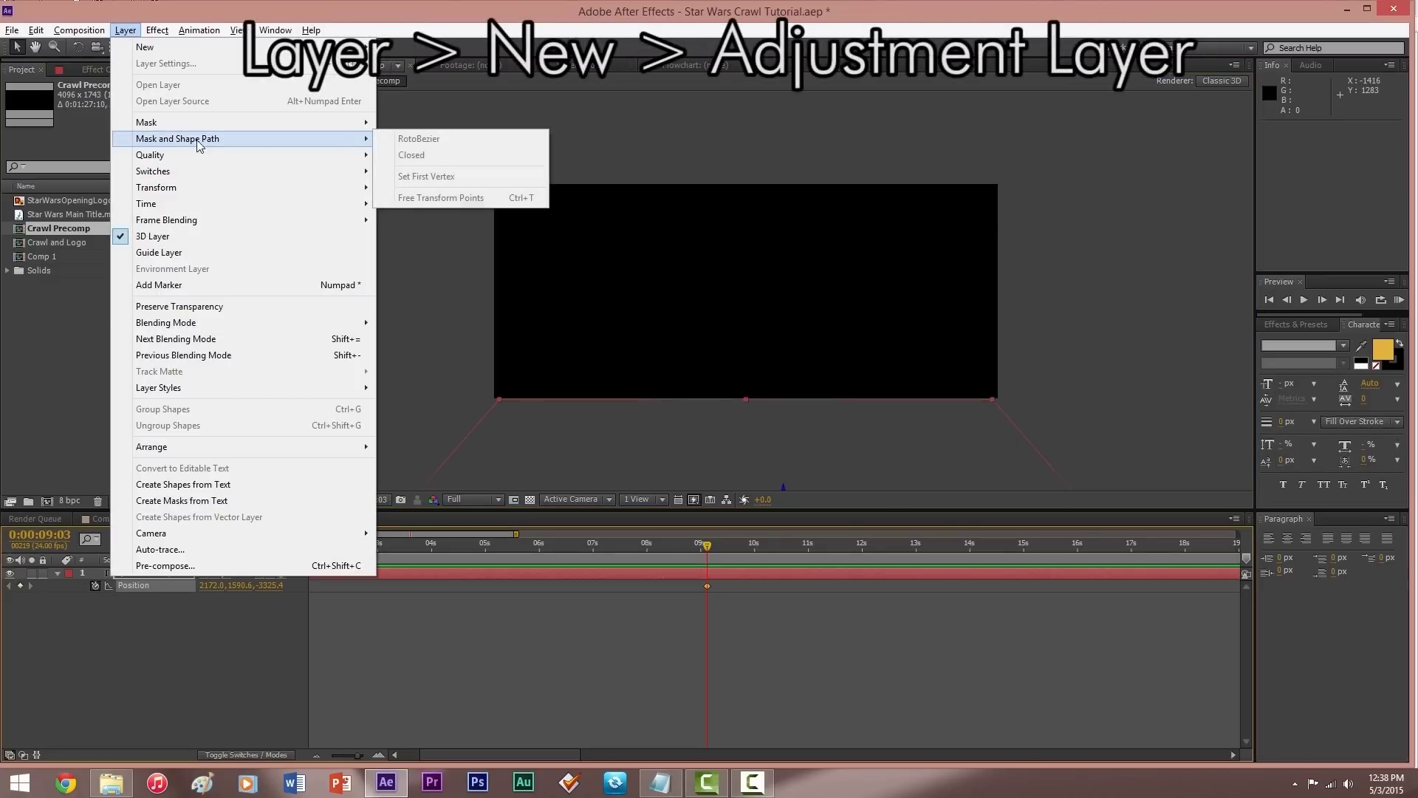
mouse_move(190, 47)
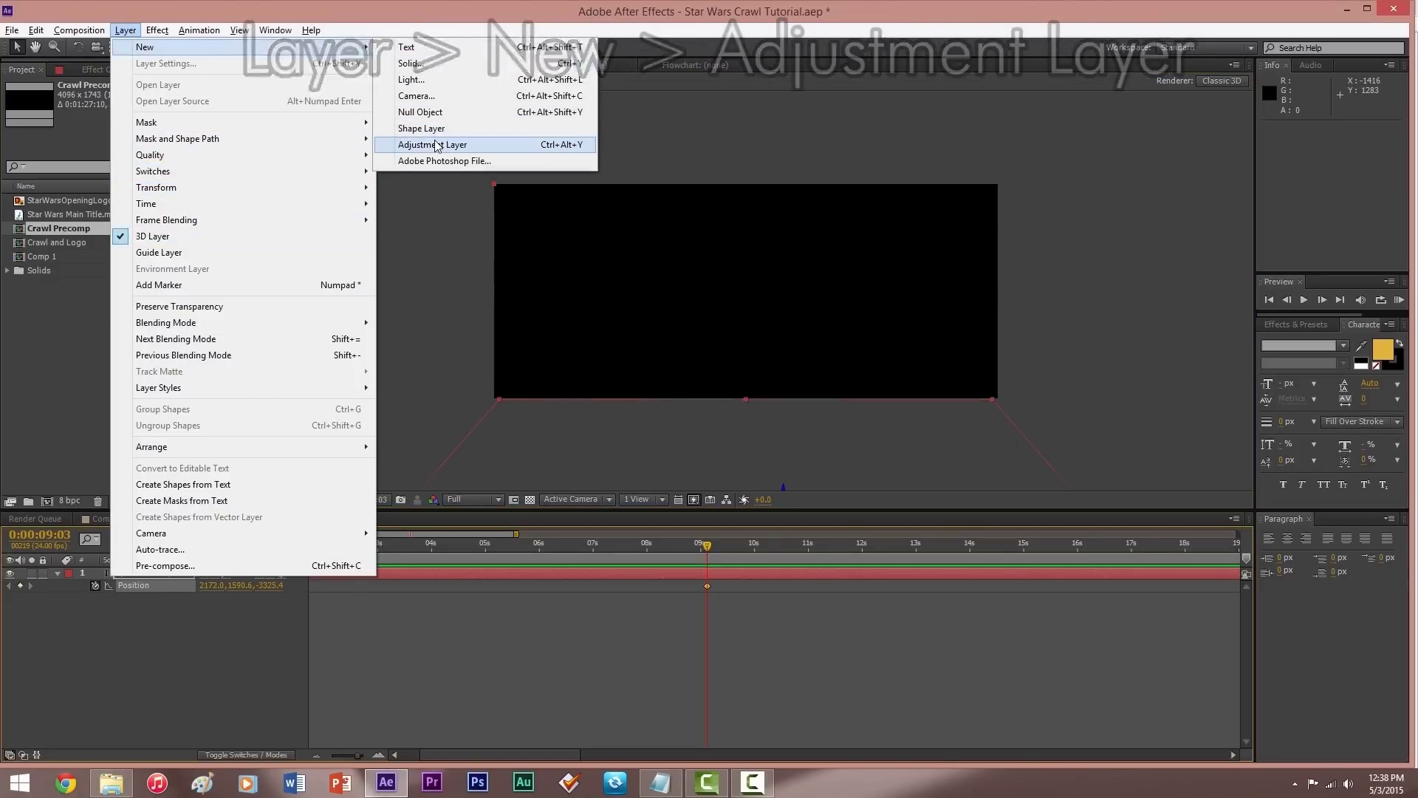
click(435, 145)
click(156, 31)
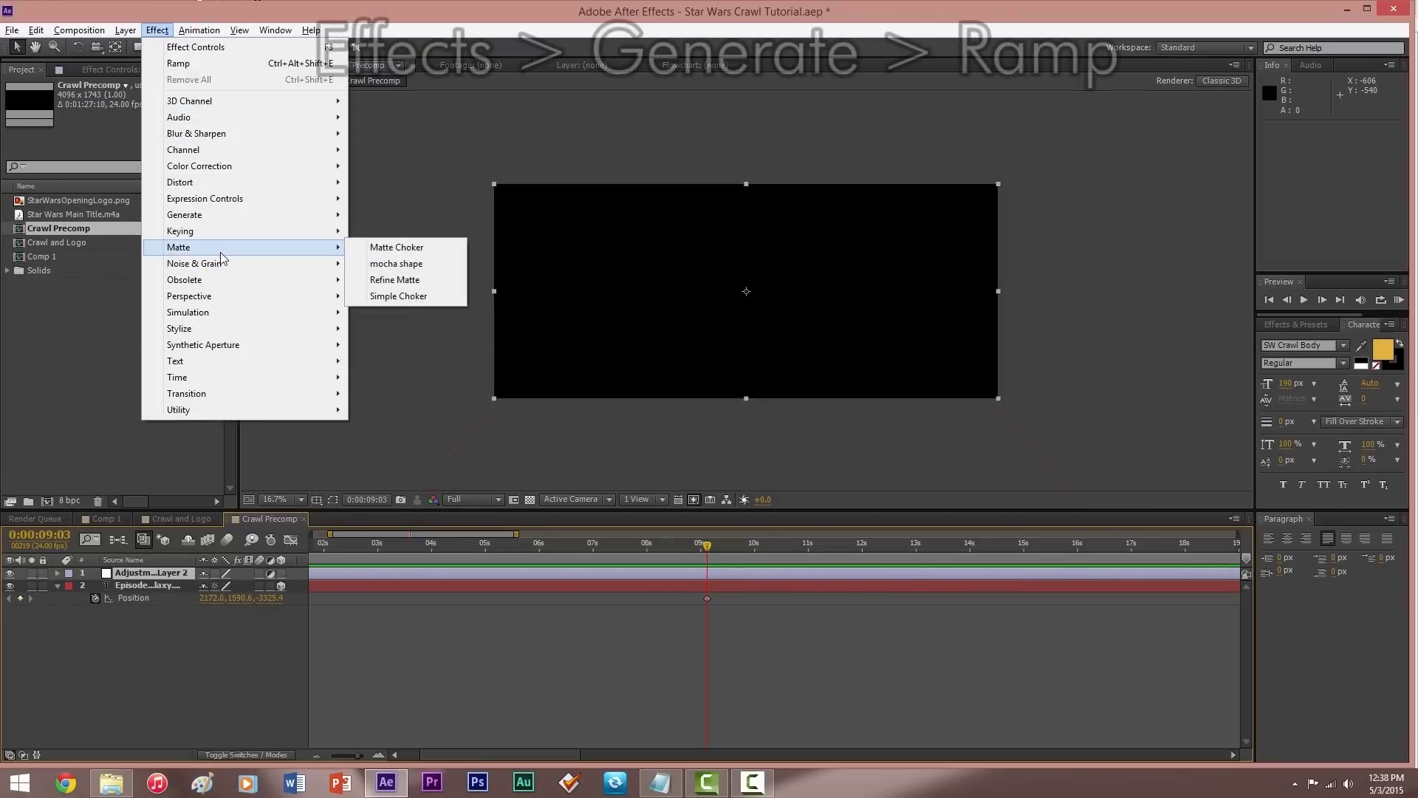
mouse_move(256, 217)
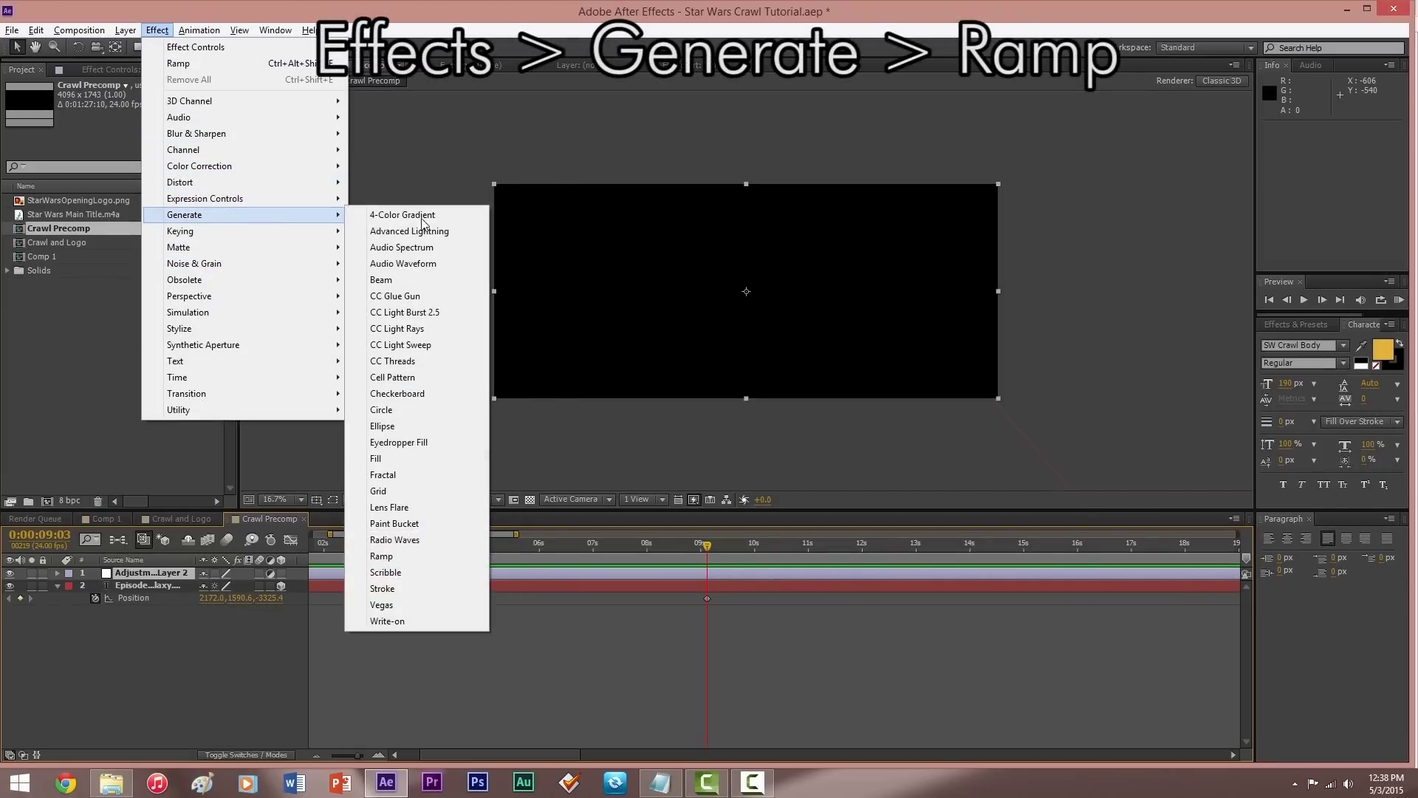
click(419, 560)
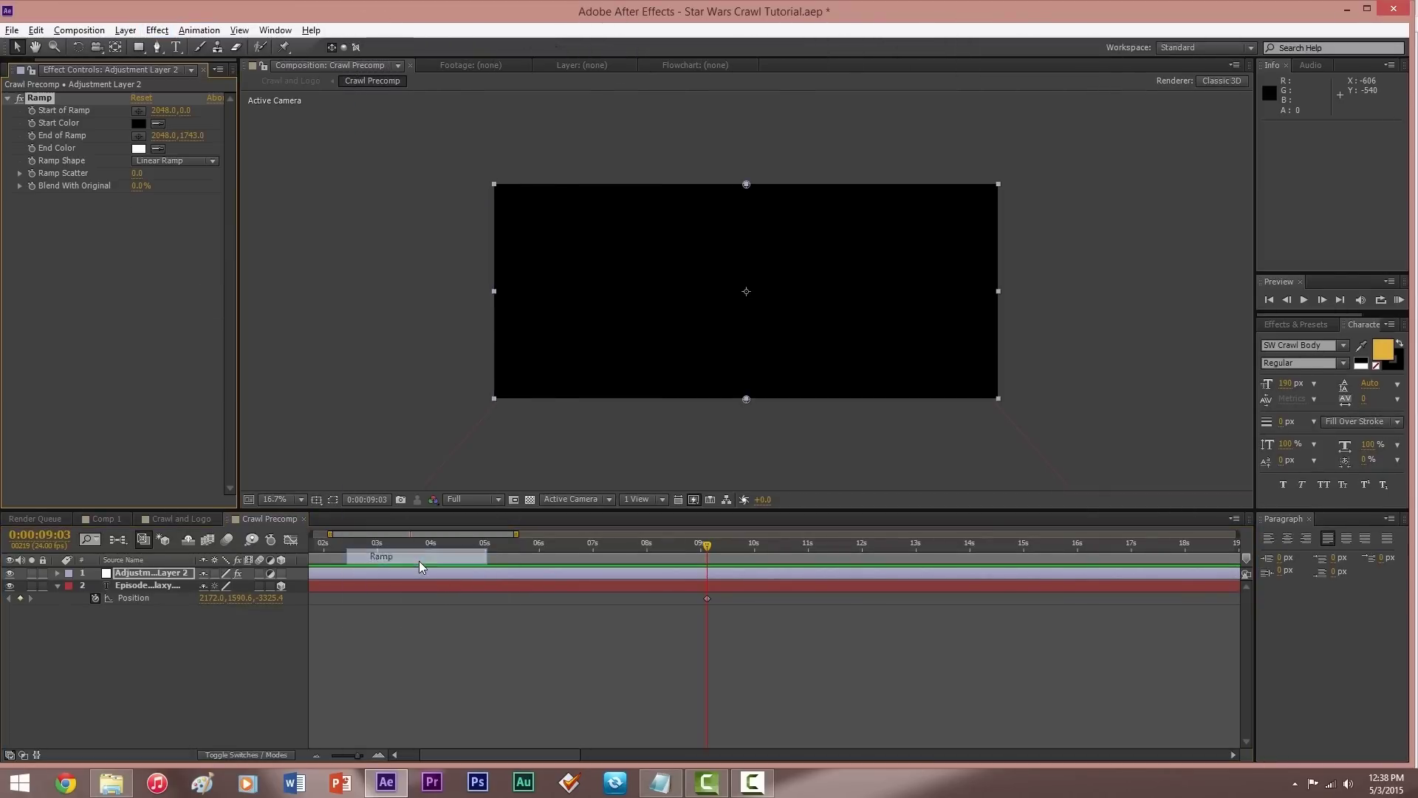
Set the Ramp's End Color to #E5B13A by sampling the text fill color.
click(139, 148)
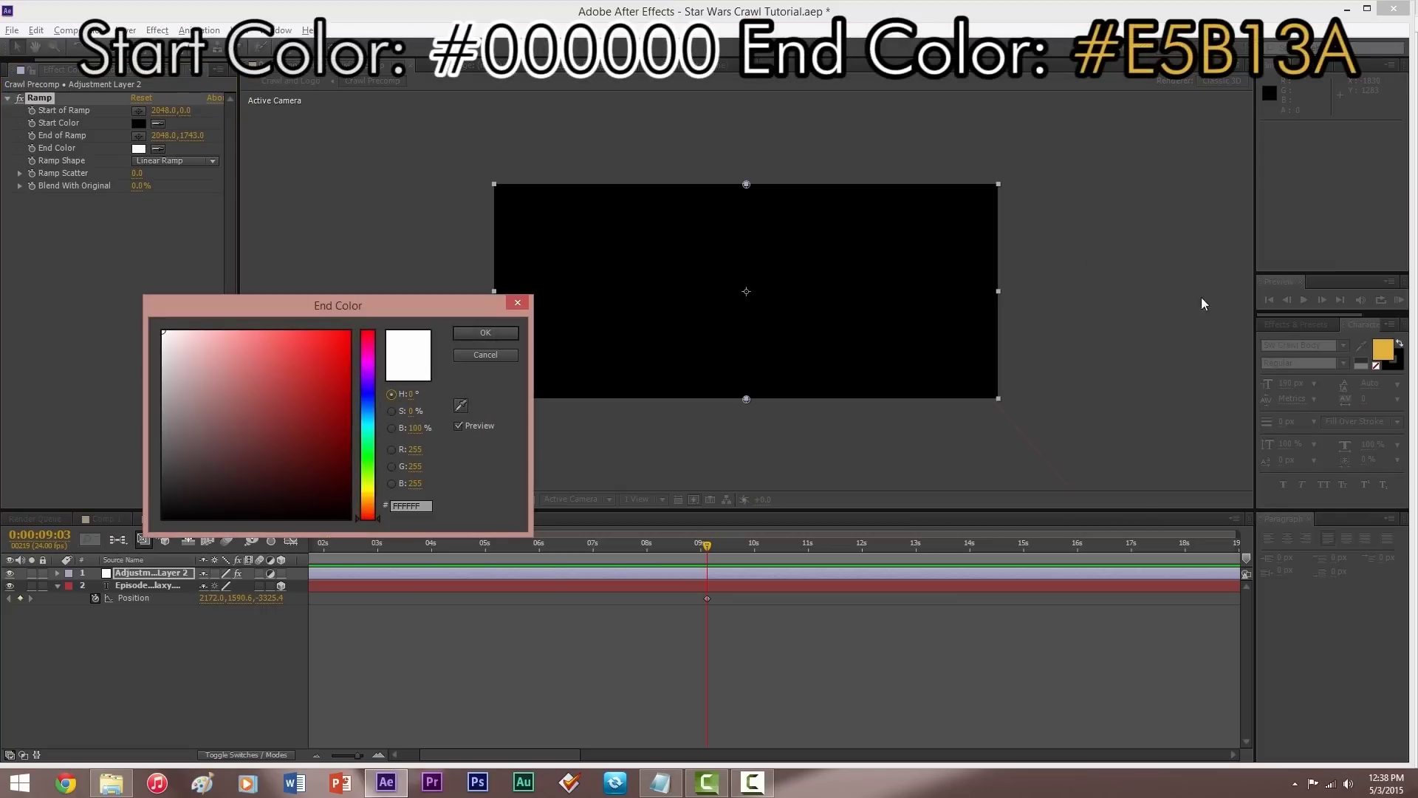
click(460, 405)
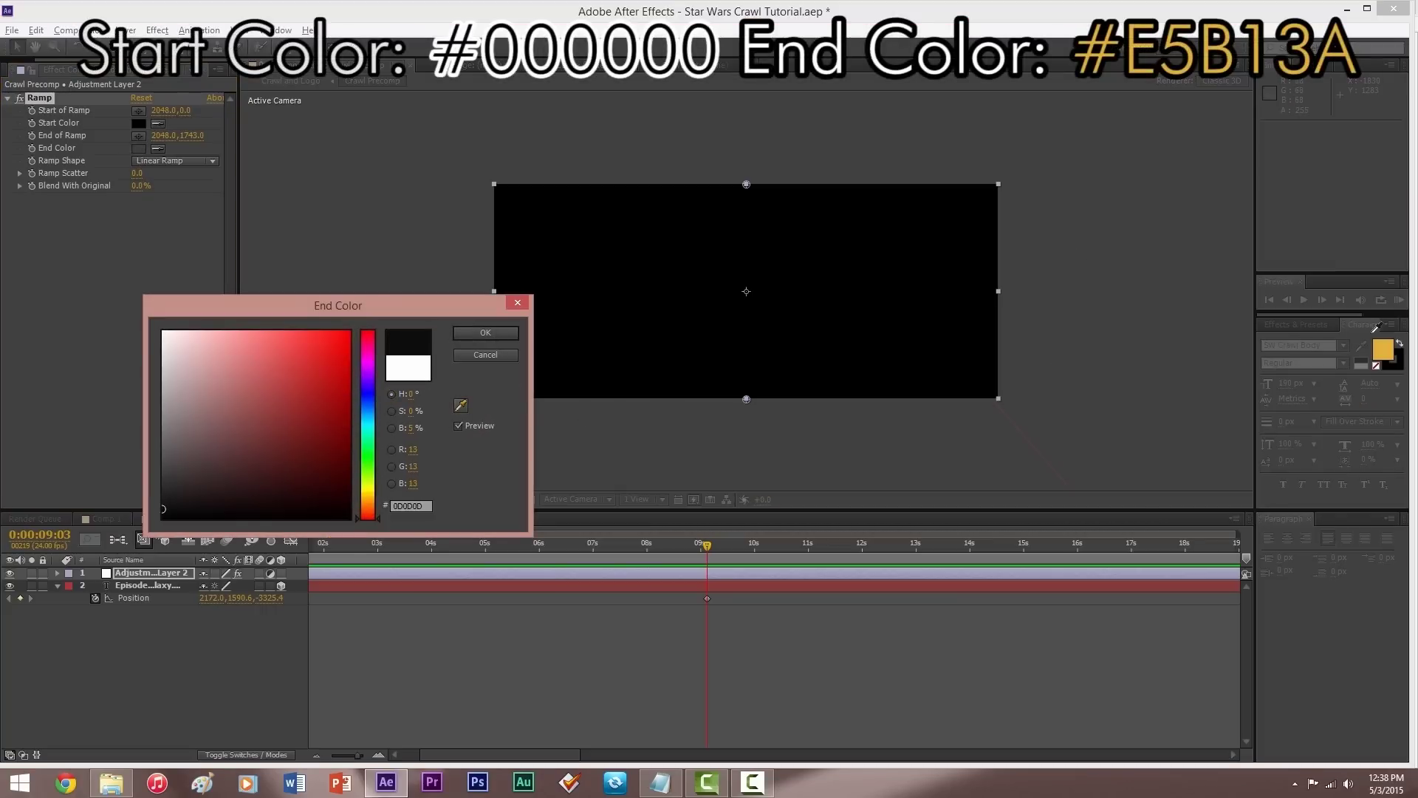
click(1381, 342)
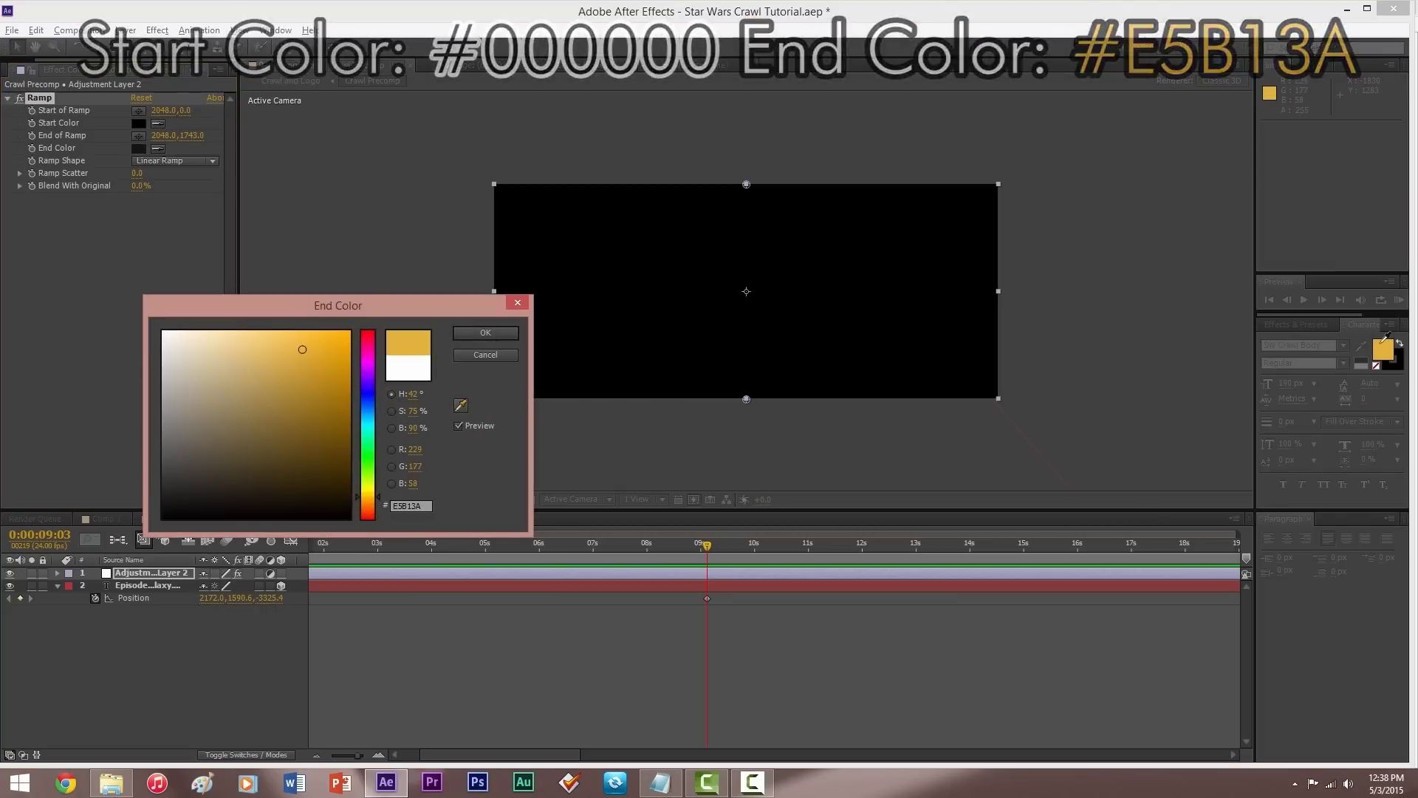
click(485, 334)
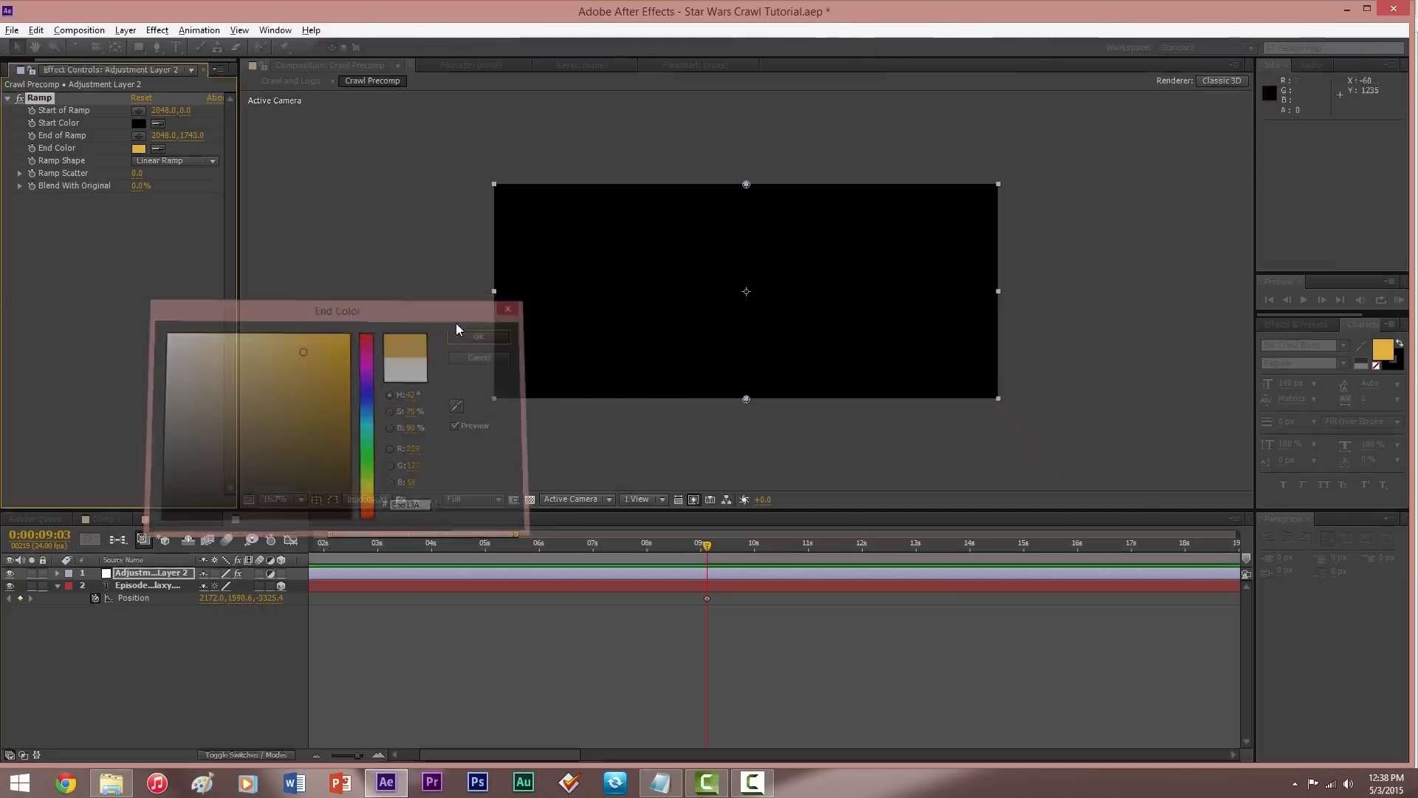
Set the Ramp's start point to 2048, 125.2 and its end point to 2048, 436.2.
click(182, 111)
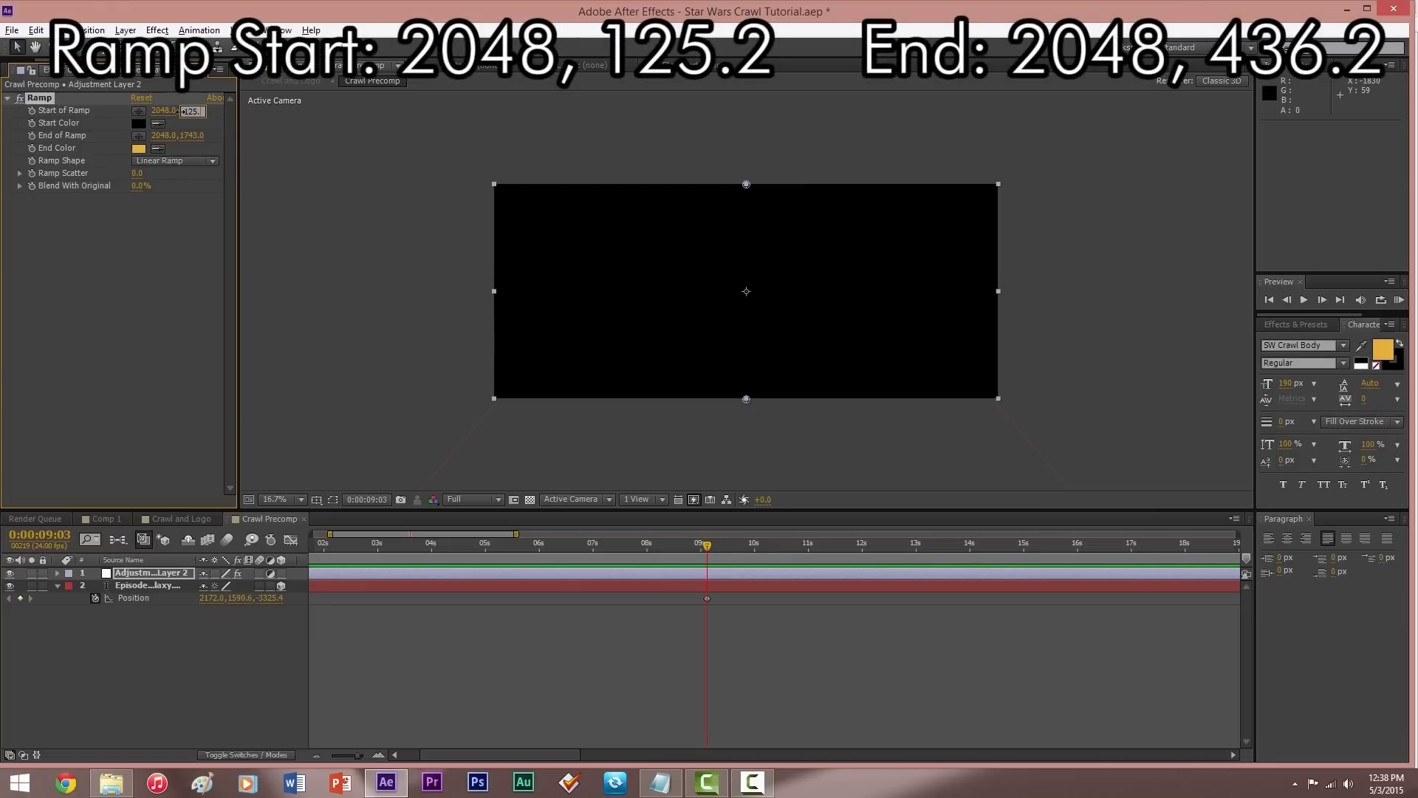
click(193, 136)
key(Return)
At 0:01:27:09, move the crawl text up and back along its plane to about 2172, -192.2, 3825.
drag(357, 755, 268, 765)
key(End)
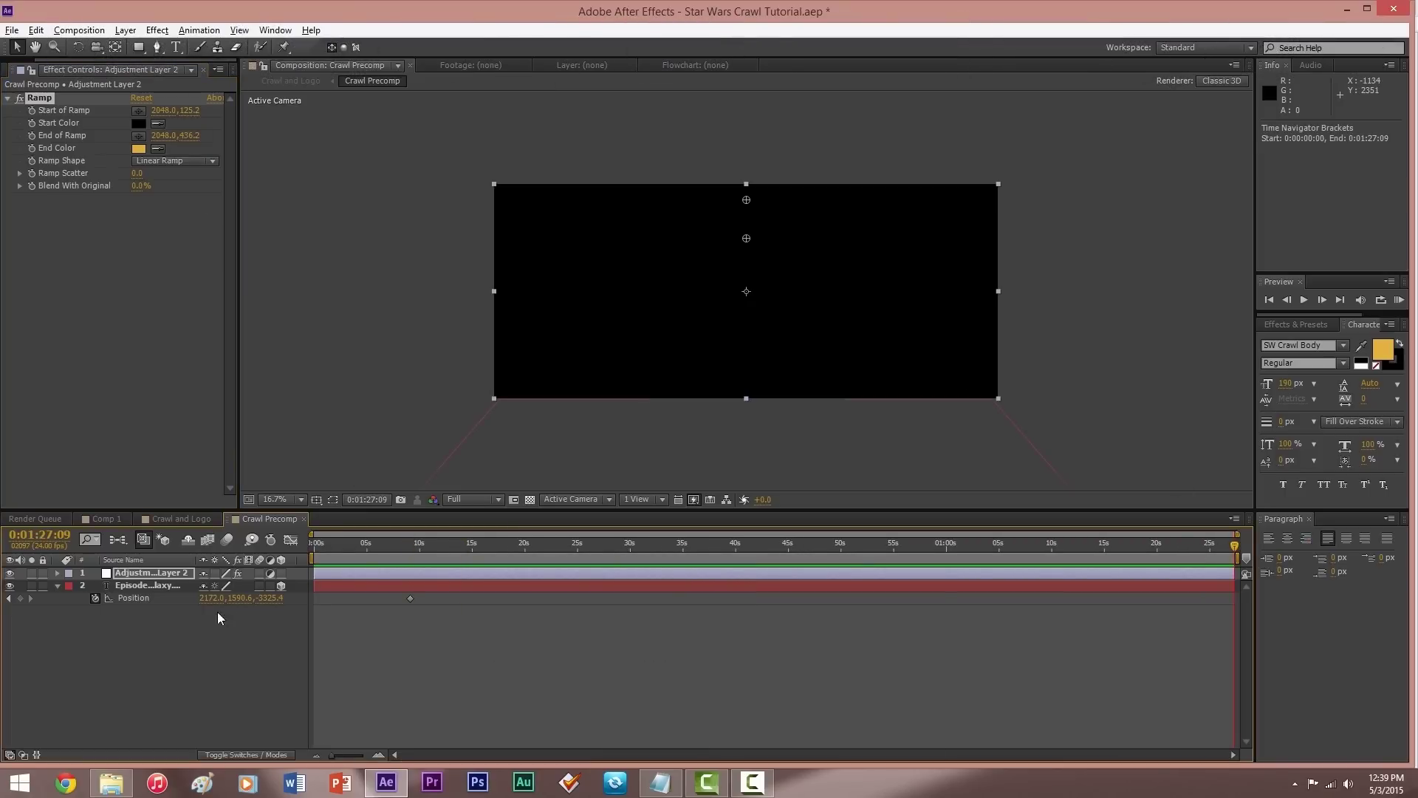
click(144, 587)
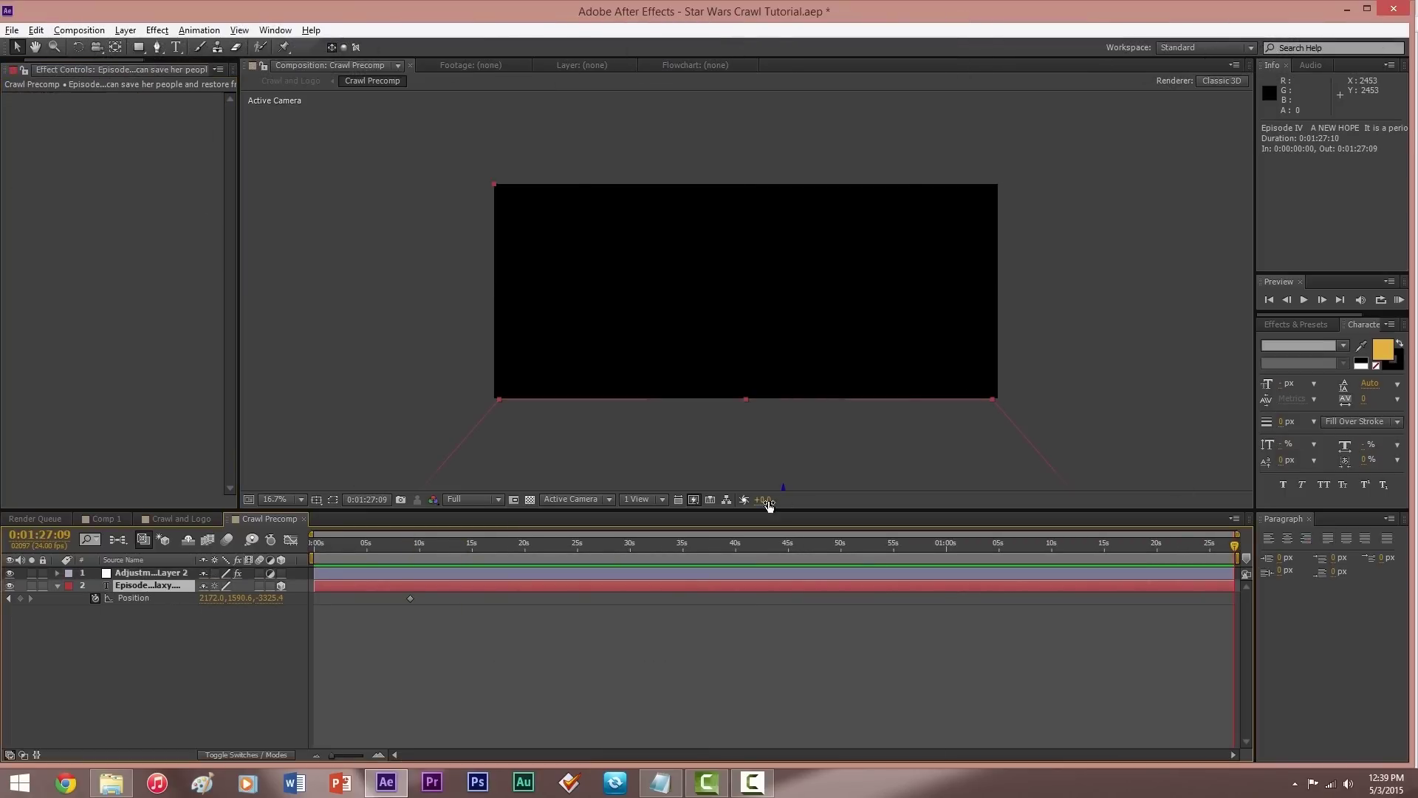
key(comma)
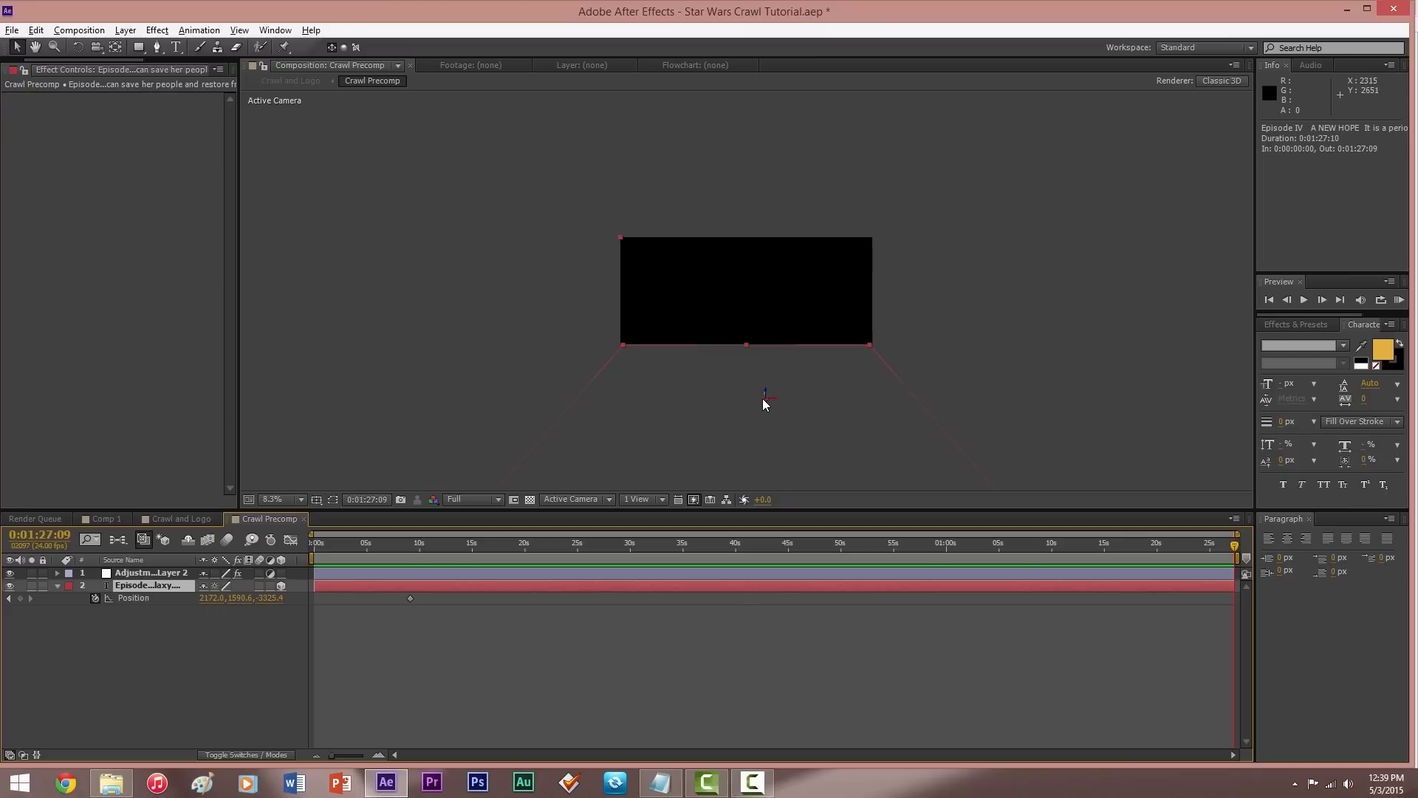
drag(768, 396, 749, 73)
click(281, 499)
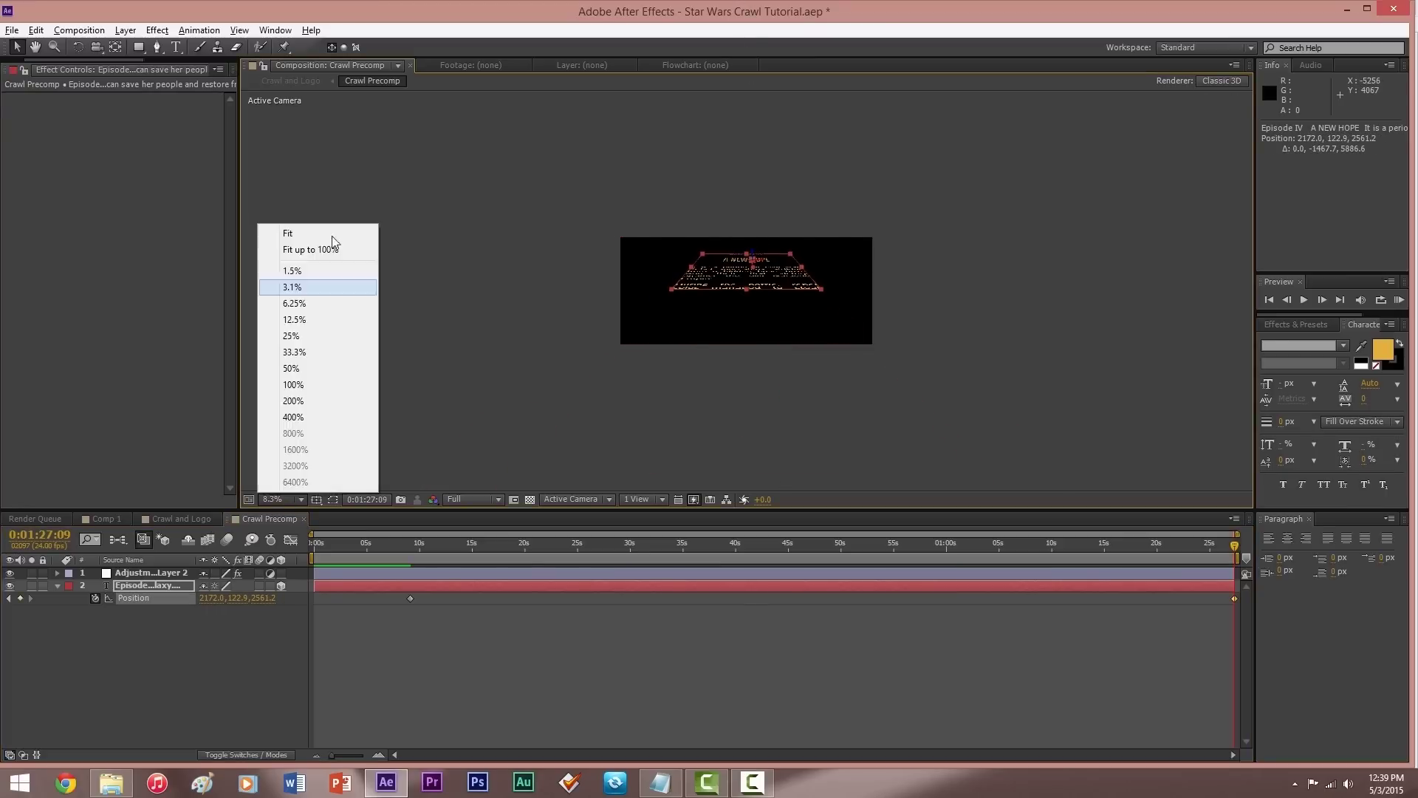
click(296, 249)
key(ctrl+t)
key(v)
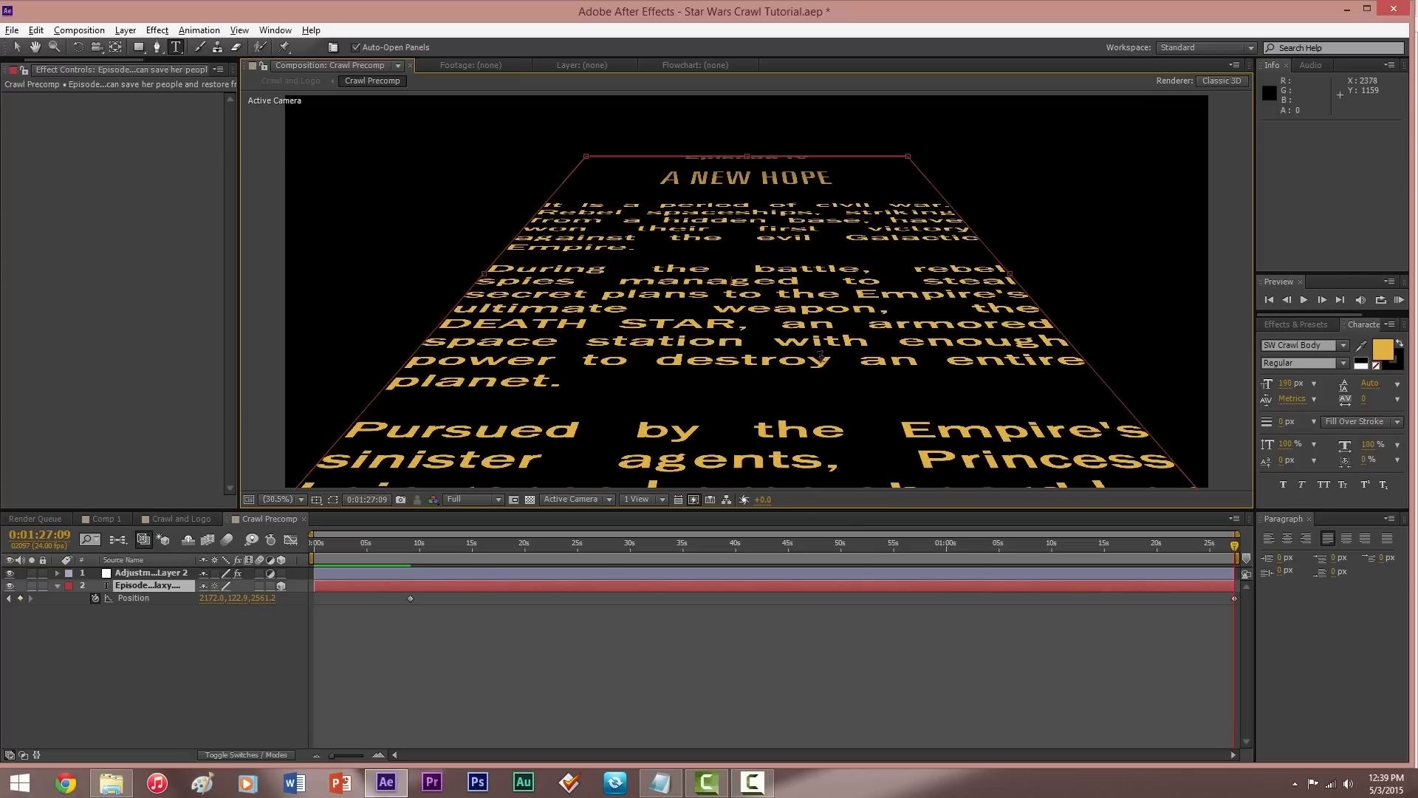
drag(768, 185, 765, 156)
Set the tracking of the four closing dots after "galaxy" to 125.
key(ctrl+t)
drag(972, 442, 1036, 448)
click(1363, 401)
text(125)
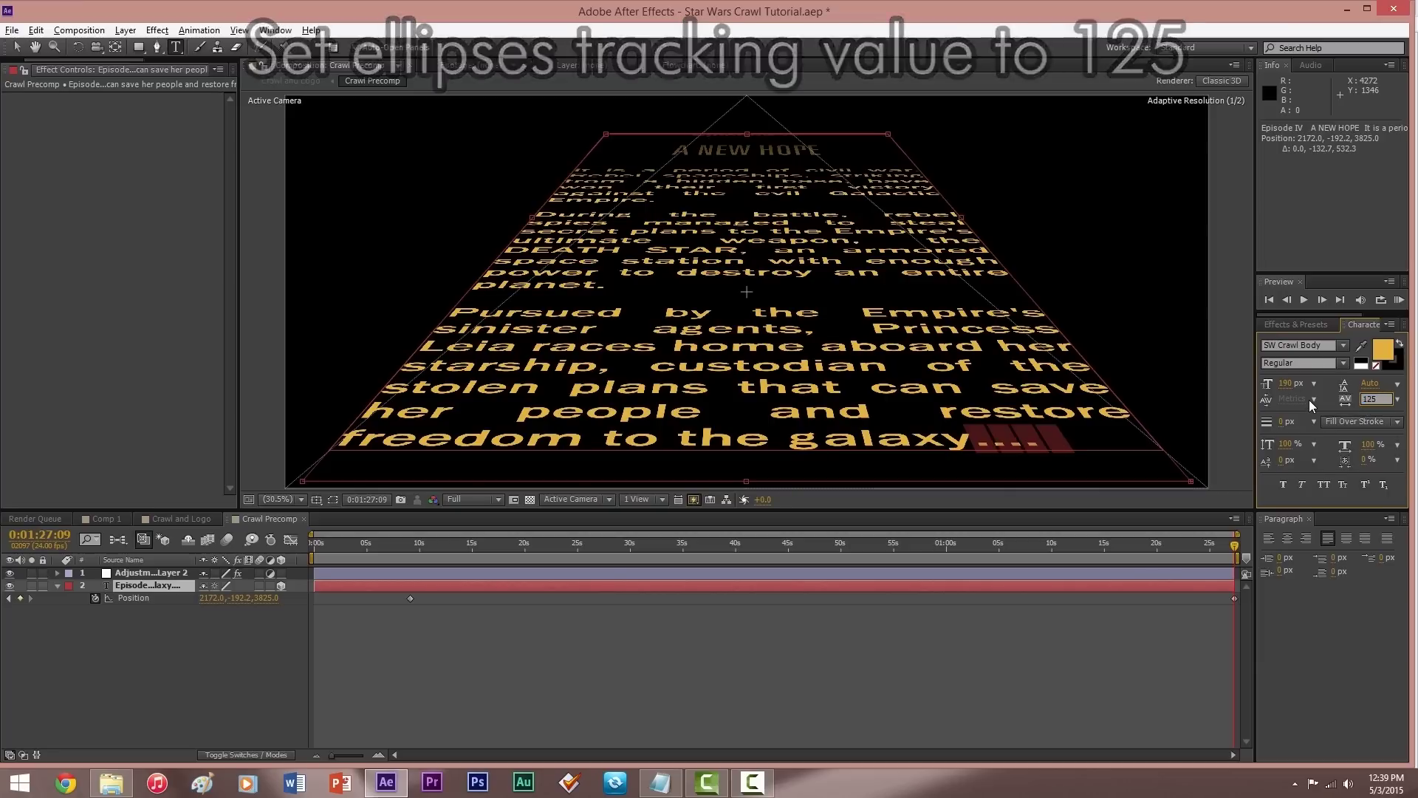
key(Return)
key(Escape)
key(v)
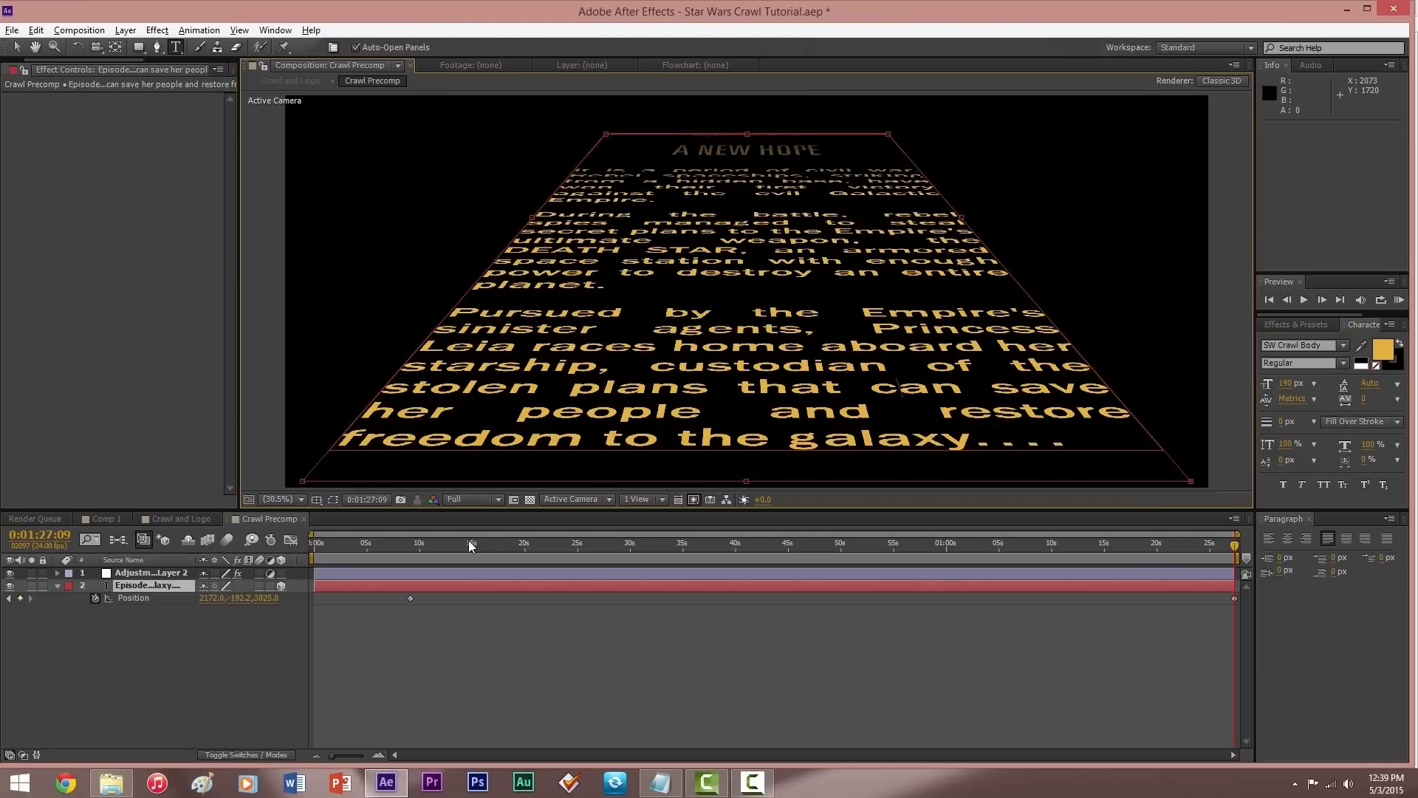
Push the crawl text farther into the distance at 0:01:27:09, to about 2172, -1678.9, 9787.7.
drag(762, 94, 762, 78)
key(comma)
key(comma)
drag(754, 190, 750, 171)
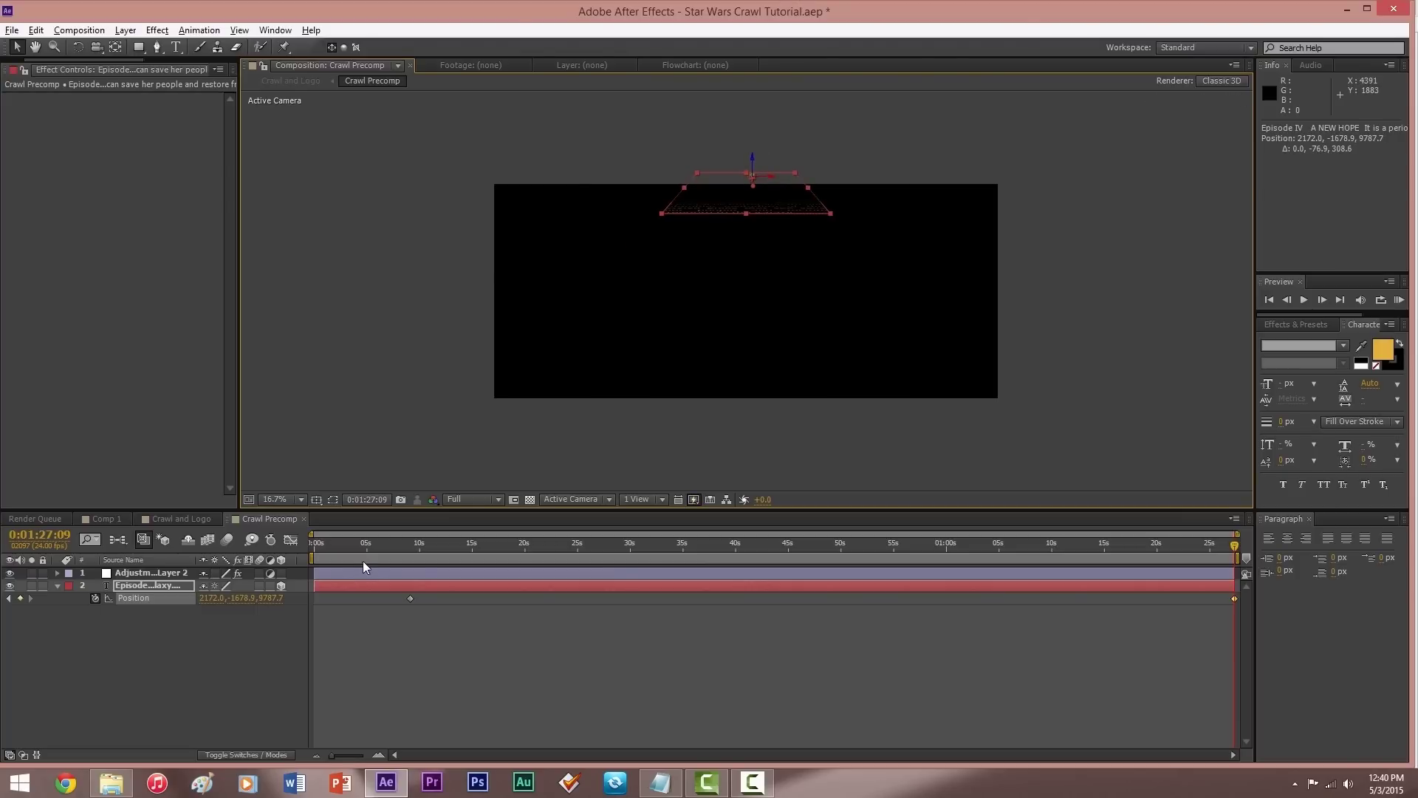
Keyframe the crawl text's Opacity at 0% at 0:01:27:09.
click(175, 587)
key(t)
click(94, 598)
click(206, 598)
text(0)
key(Return)
Add a 100% Opacity keyframe to the crawl text at 0:01:26:09.
click(367, 499)
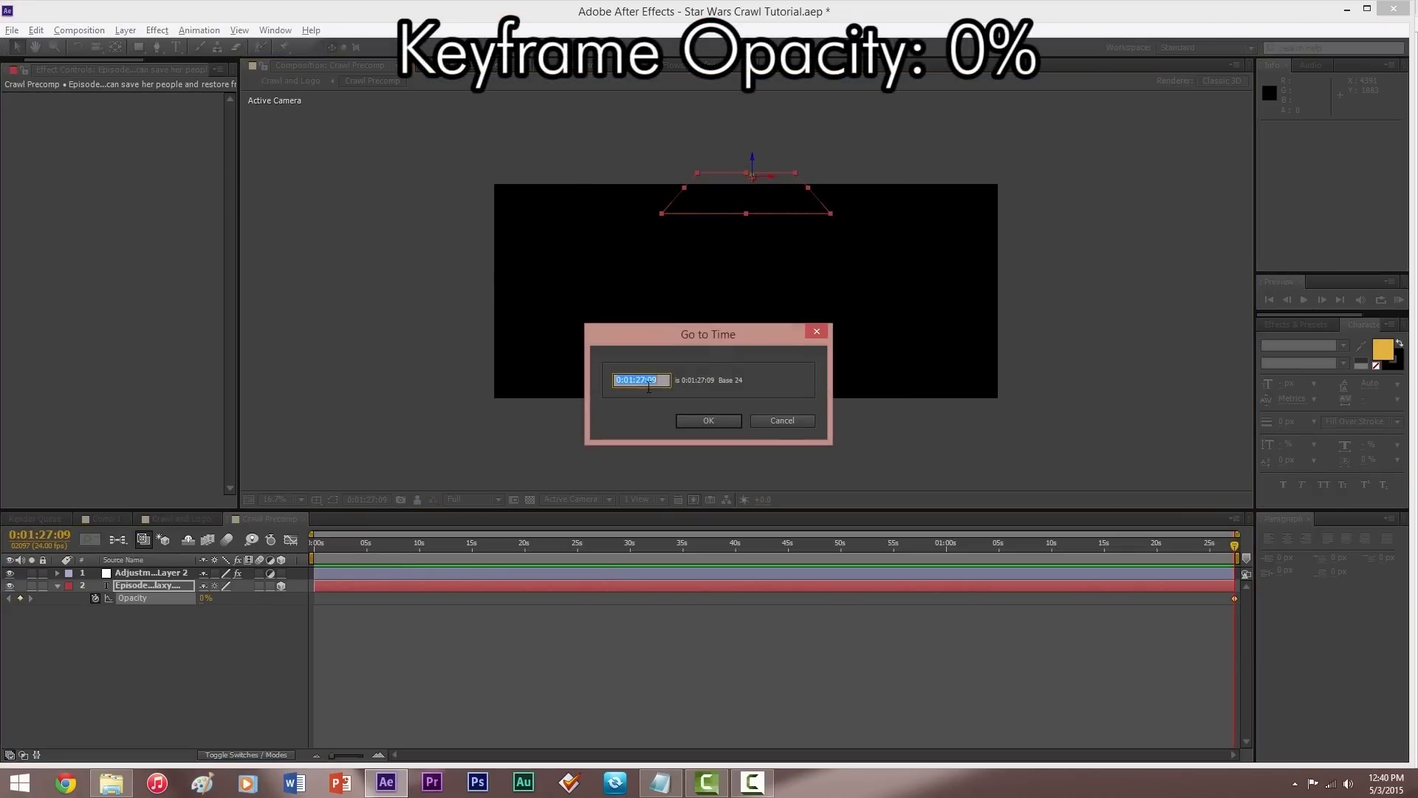
text(6)
key(Return)
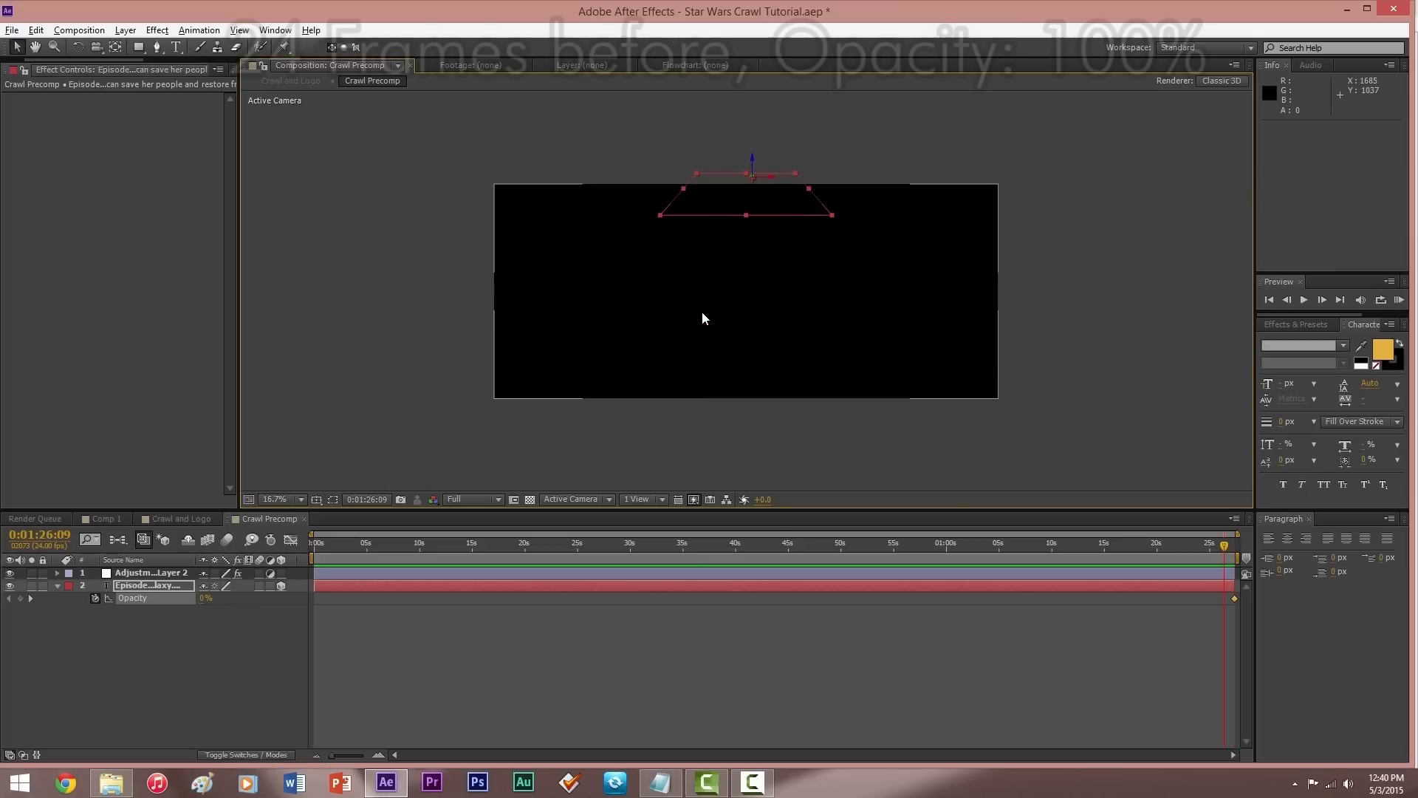
click(206, 598)
key(Return)
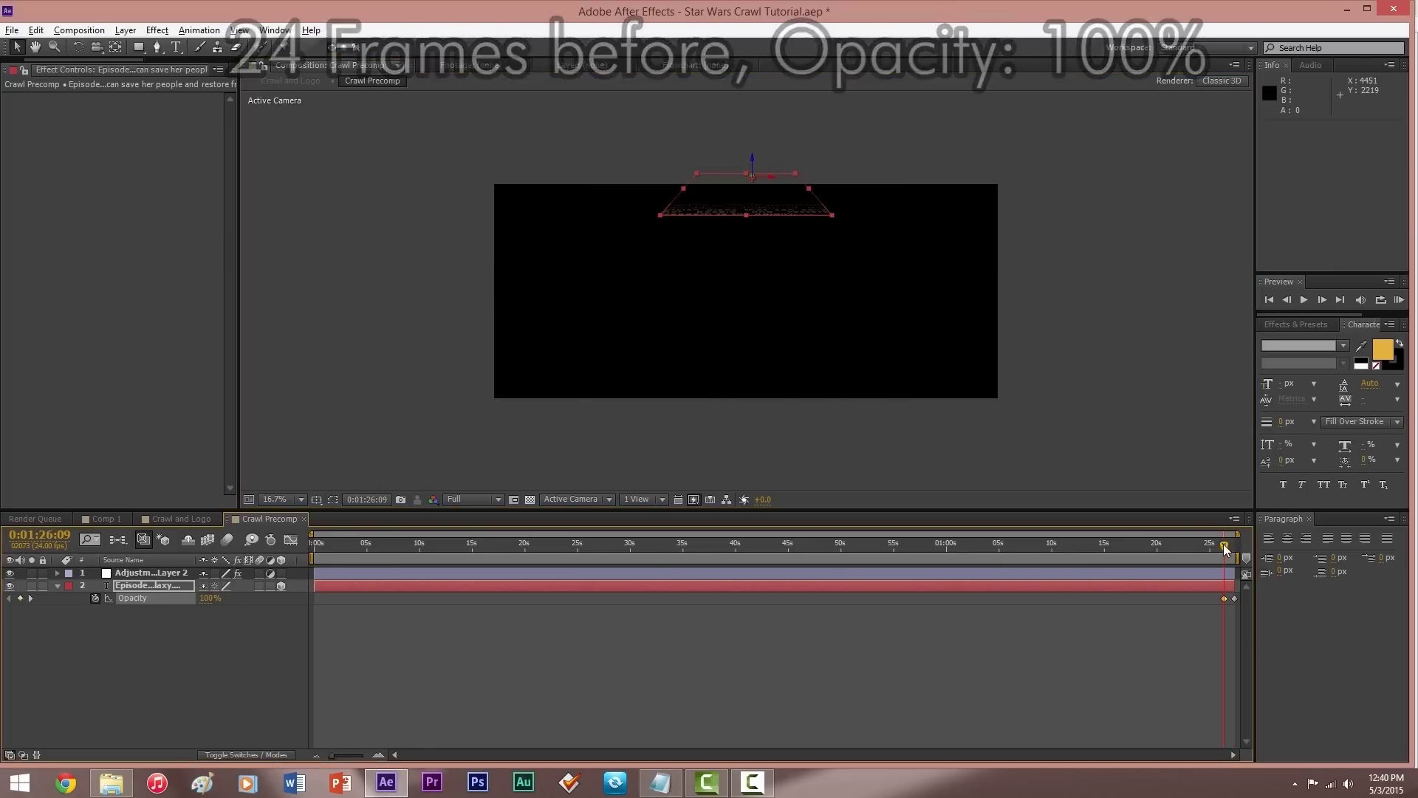
Check the text's fade at the end, and scrub the Crawl and Logo composition through to its last frame.
click(1240, 546)
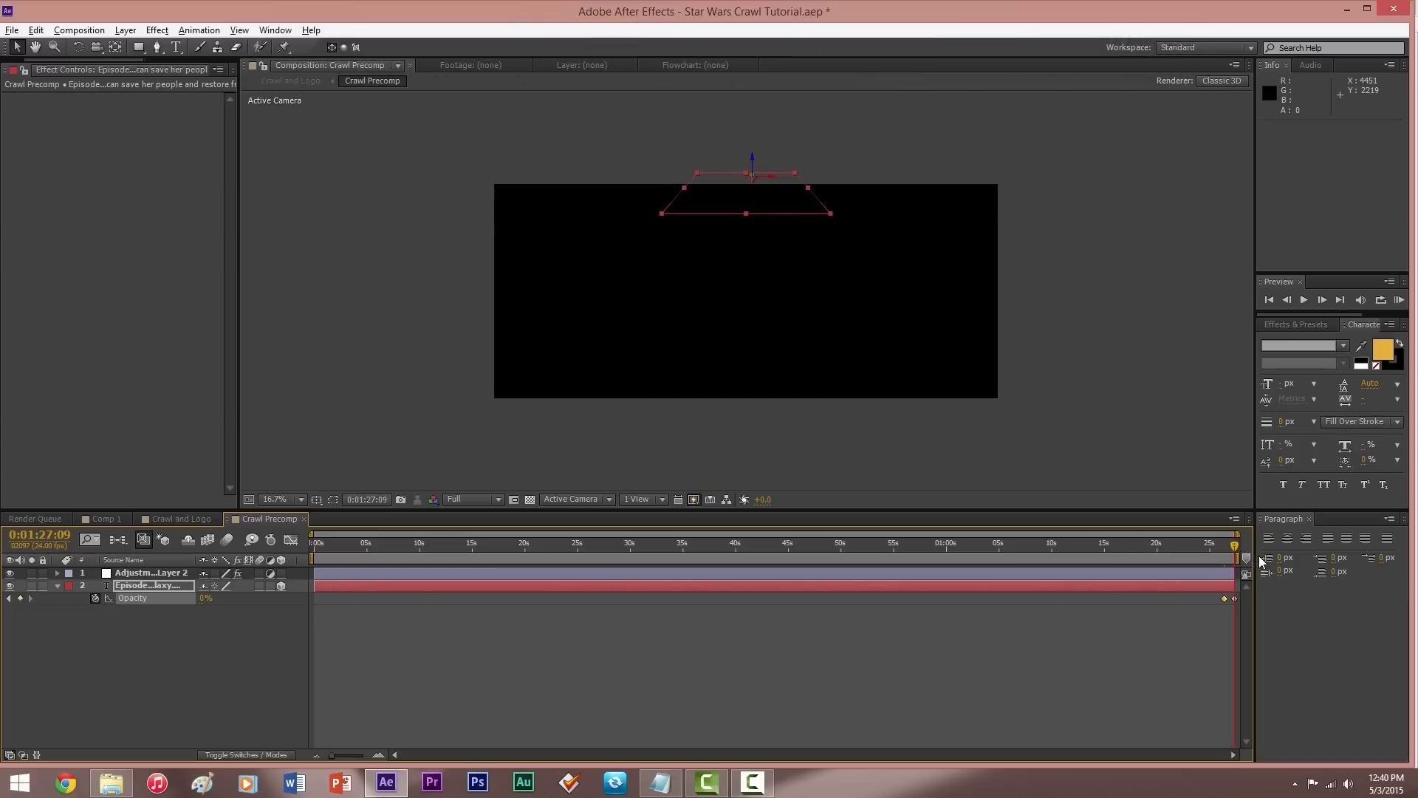
click(183, 519)
drag(326, 551, 1256, 610)
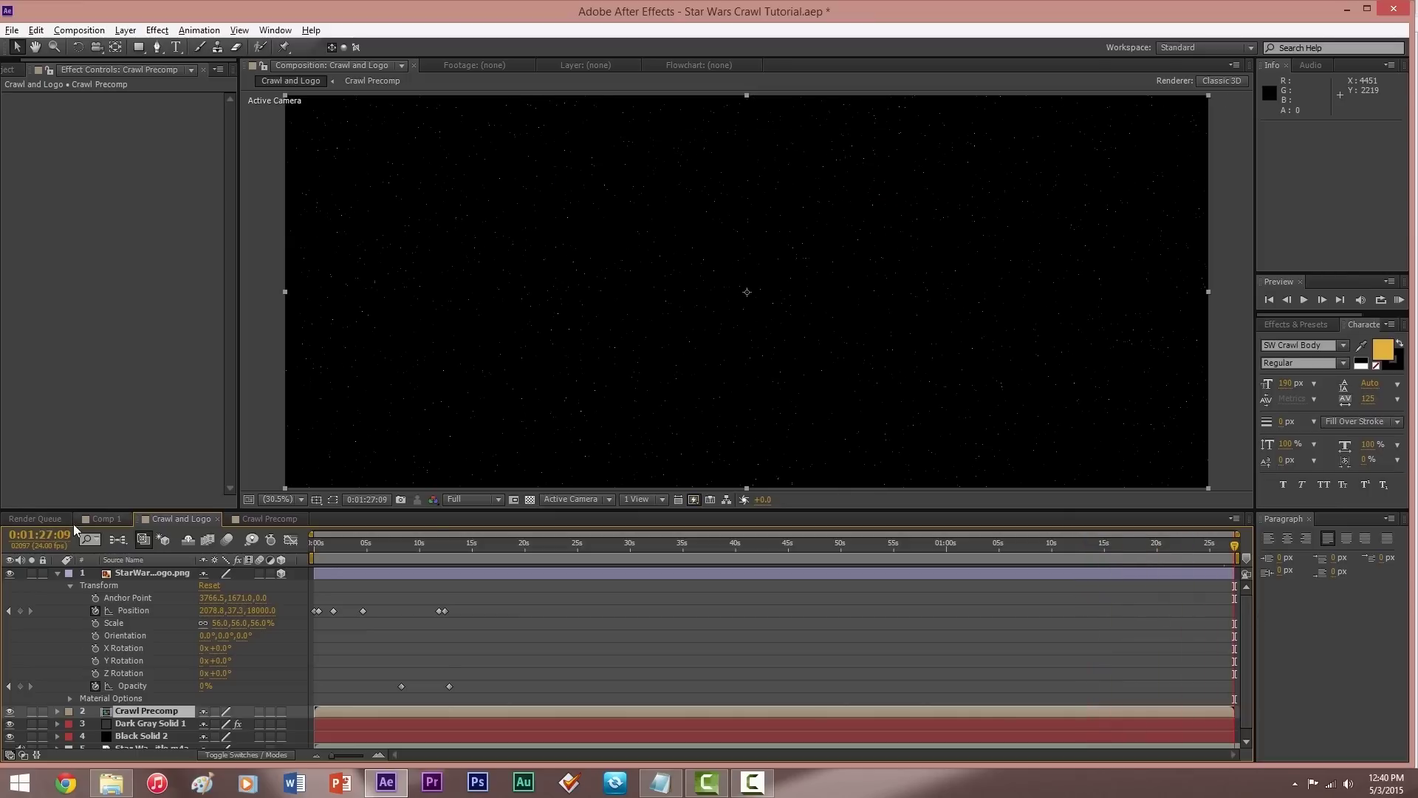
Create a new composition, Comp 2, at 4096 x 1743 and 24 fps with a duration of 0:05:27:10.
click(79, 29)
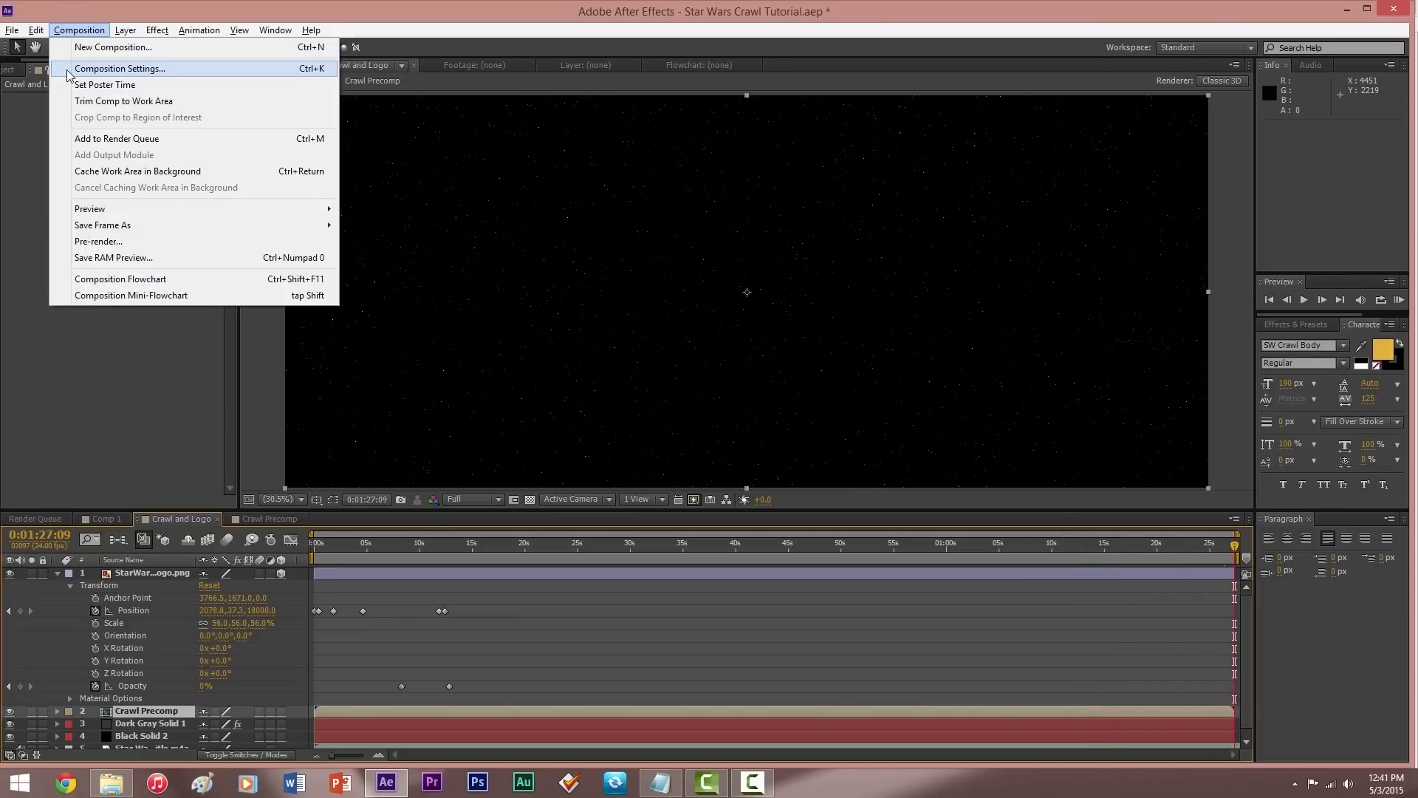
click(81, 47)
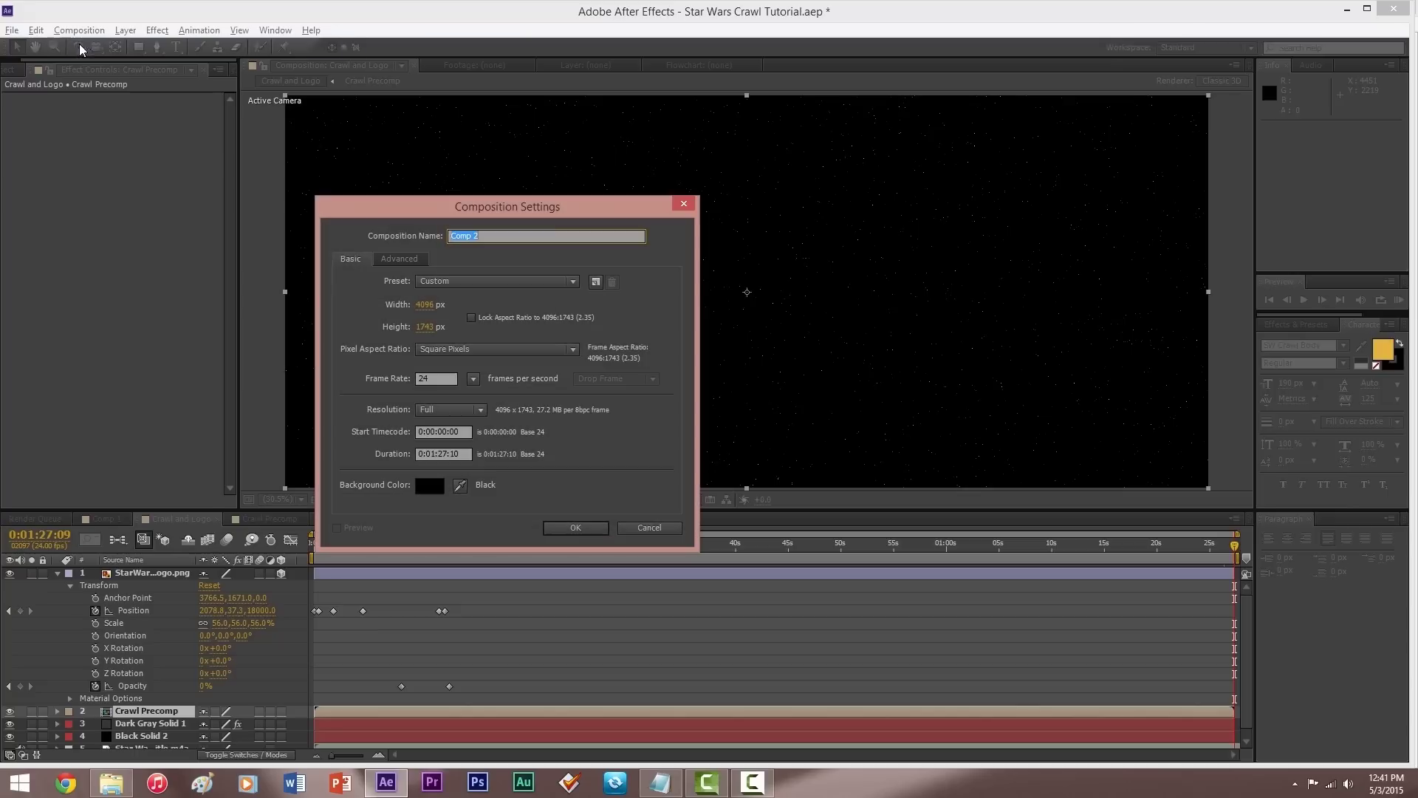
click(438, 454)
key(BackSpace)
text(5)
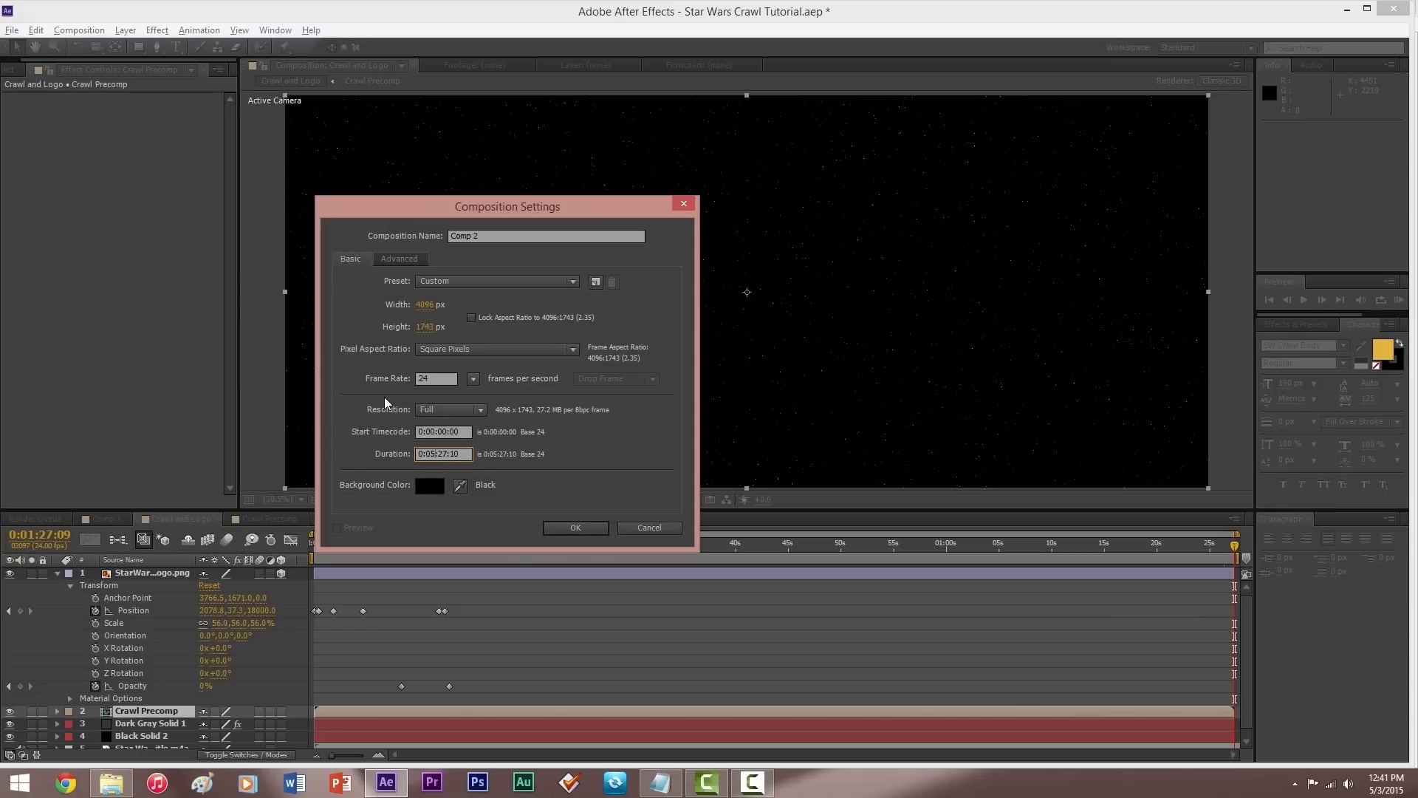
key(Return)
Place Comp 1 above Crawl and Logo in Comp 2, and shift Crawl and Logo to start where Comp 1 ends.
drag(33, 267, 74, 618)
drag(45, 241, 118, 661)
click(335, 548)
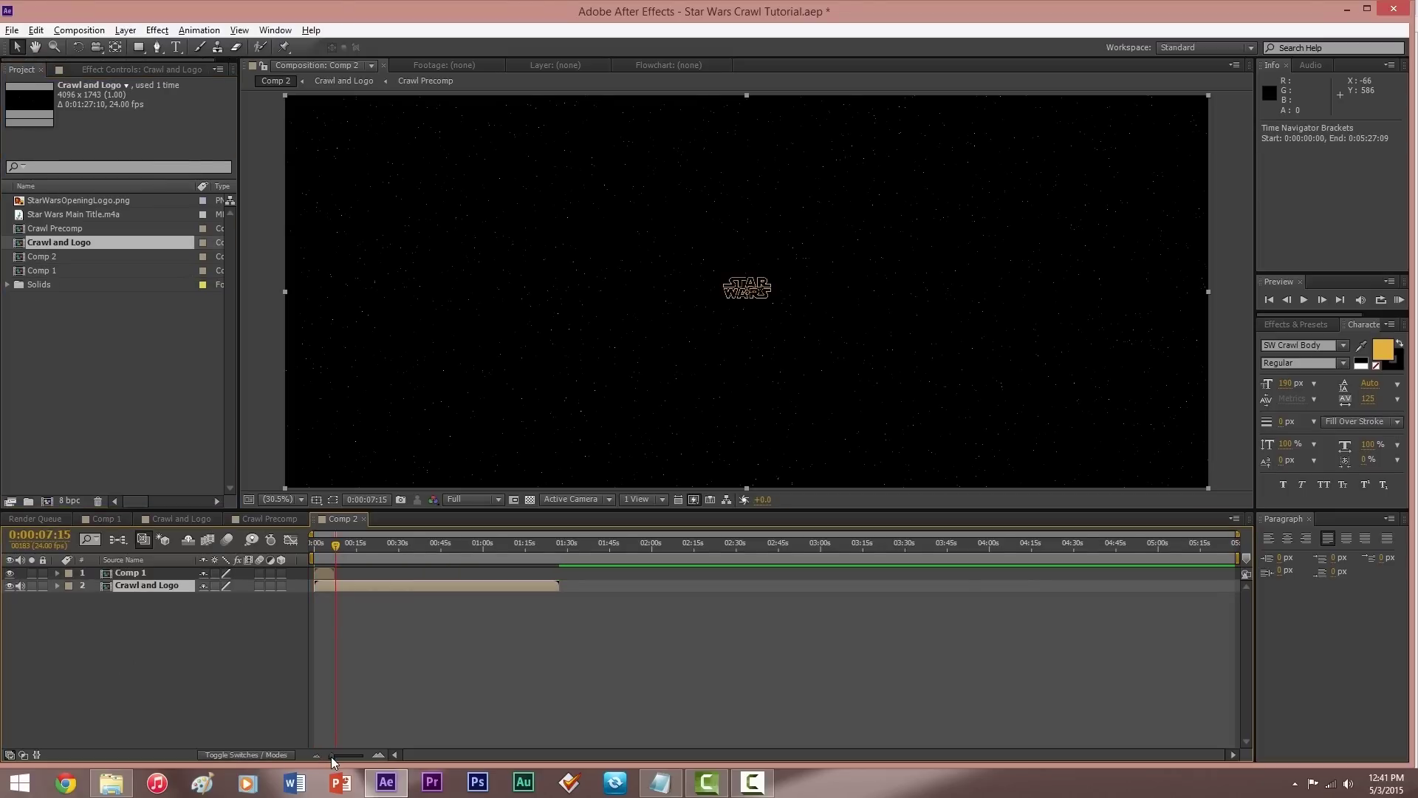
drag(331, 756, 362, 754)
click(477, 545)
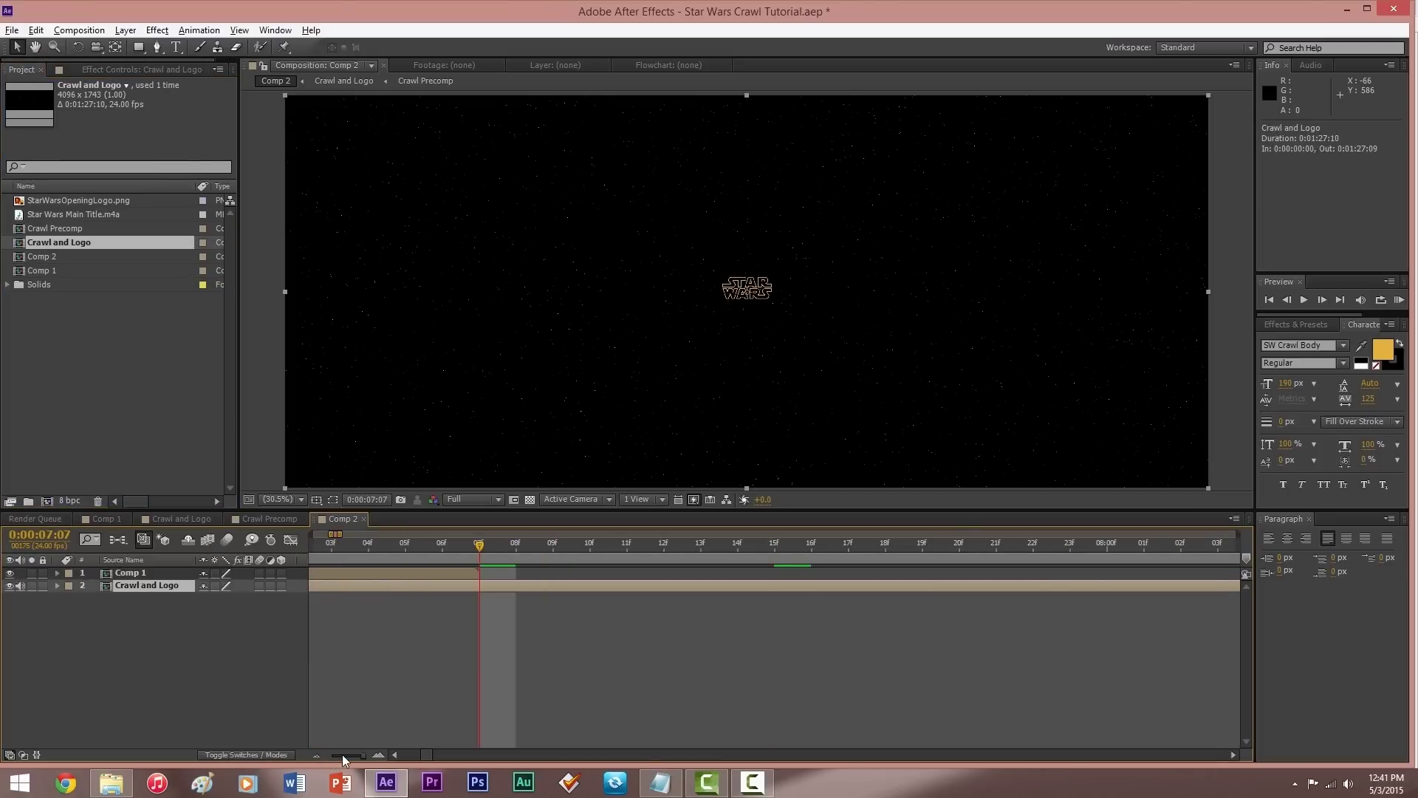
click(316, 755)
drag(358, 587, 384, 593)
drag(355, 754, 380, 753)
drag(389, 592, 826, 584)
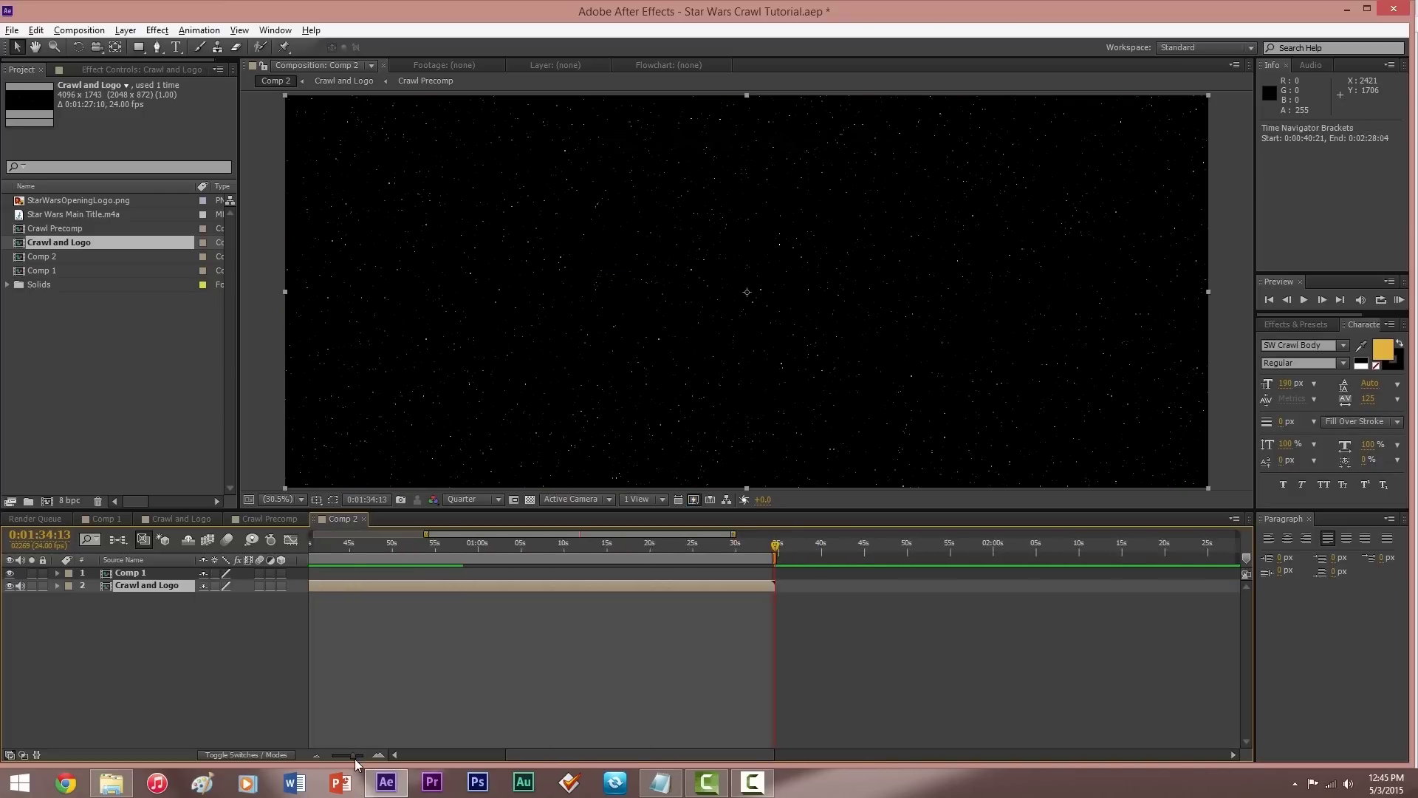
End the work area with the Crawl and Logo layer at 0:01:34:17 and trim Comp 2 to that work area.
drag(345, 755, 362, 755)
key(ctrl+alt+b)
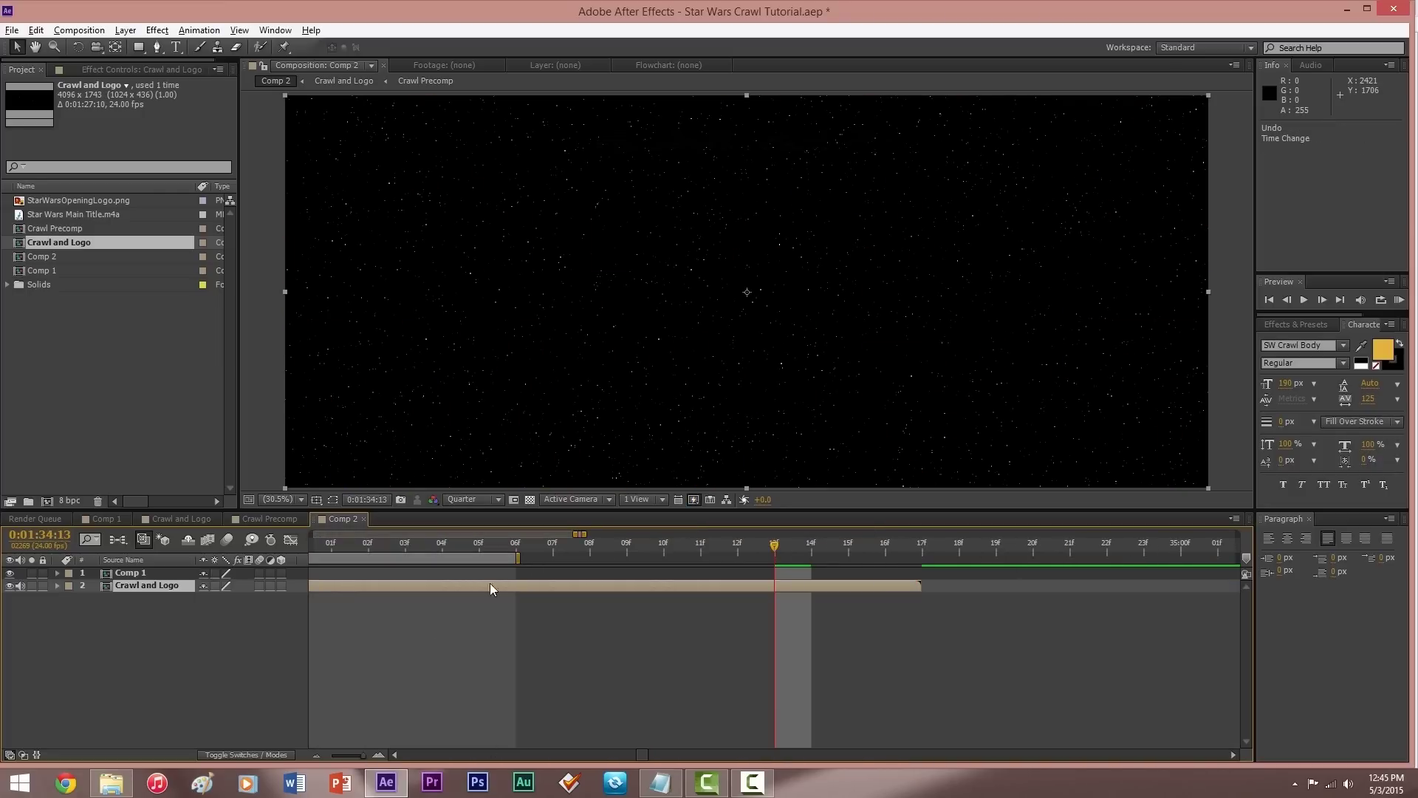
right_click(883, 560)
click(909, 600)
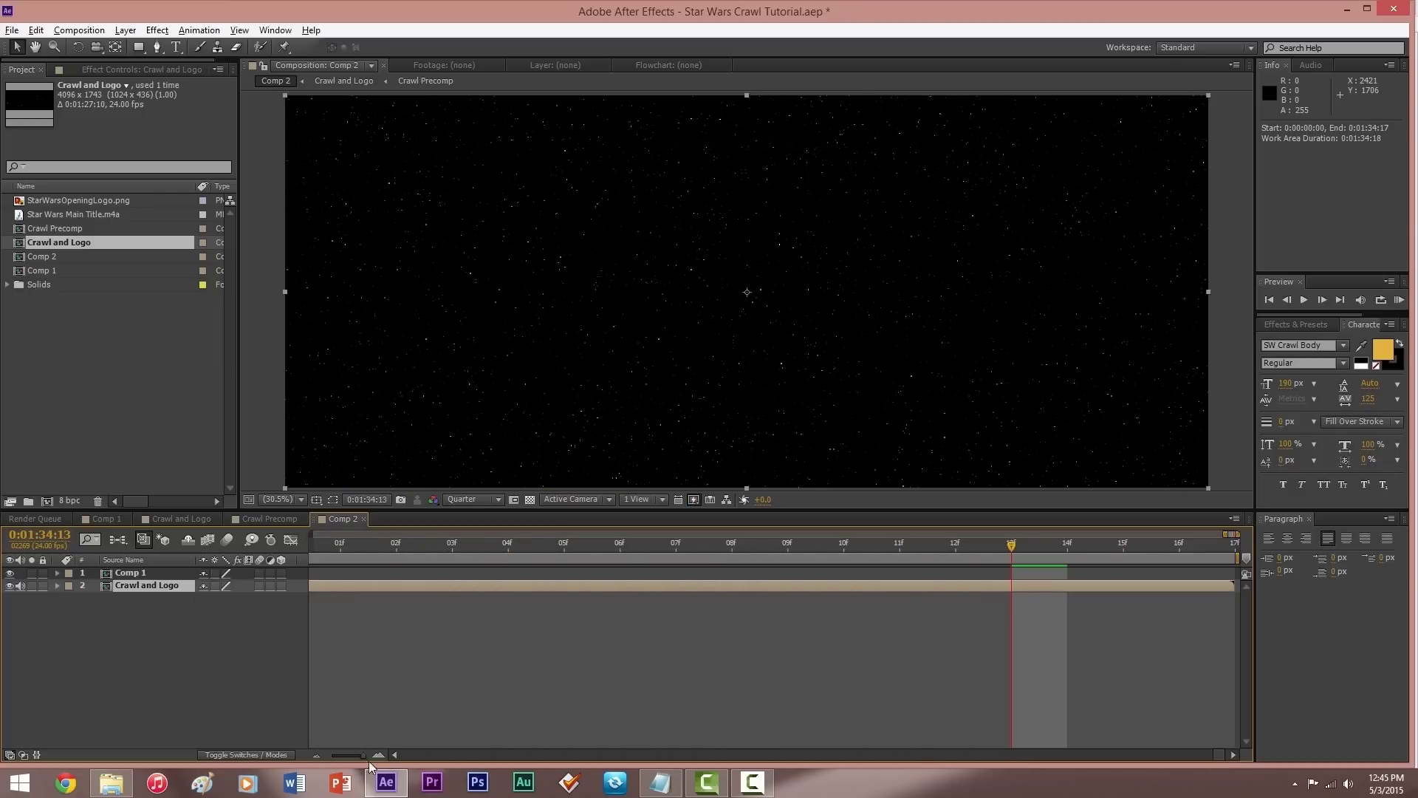